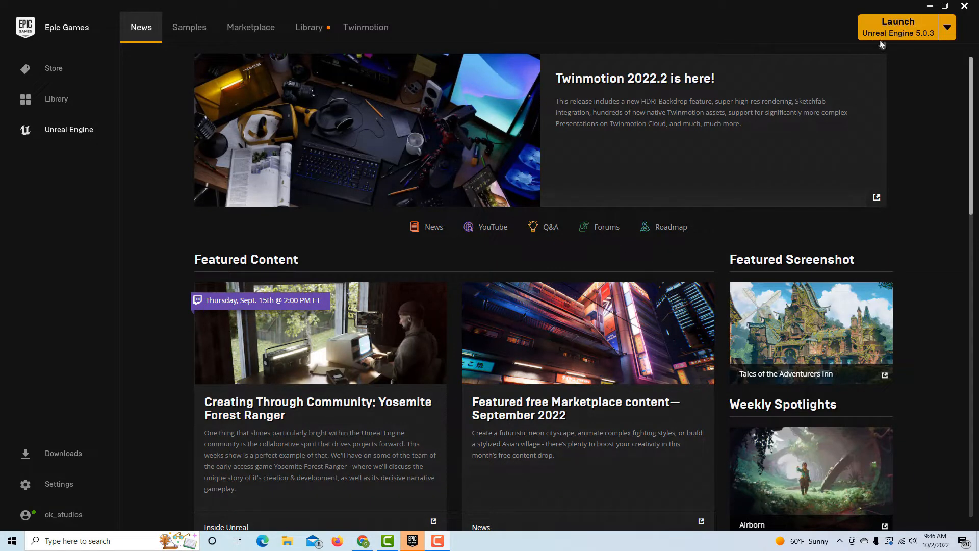
- Launch Unreal Engine 5.0.3 and create a blank Games project with Blueprint, named UI19
{"action": "left_click", "coordinate": [890, 30]}
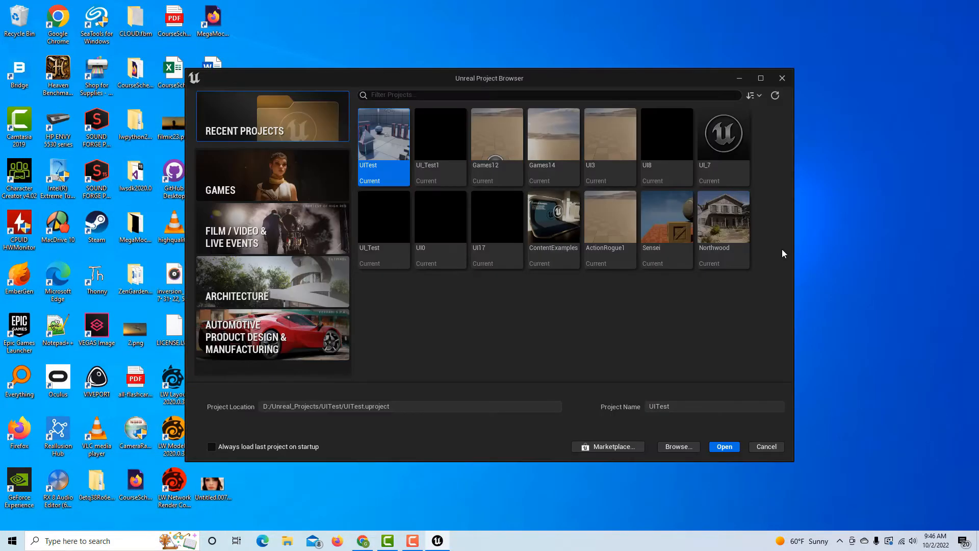
{"action": "left_click", "coordinate": [269, 189]}
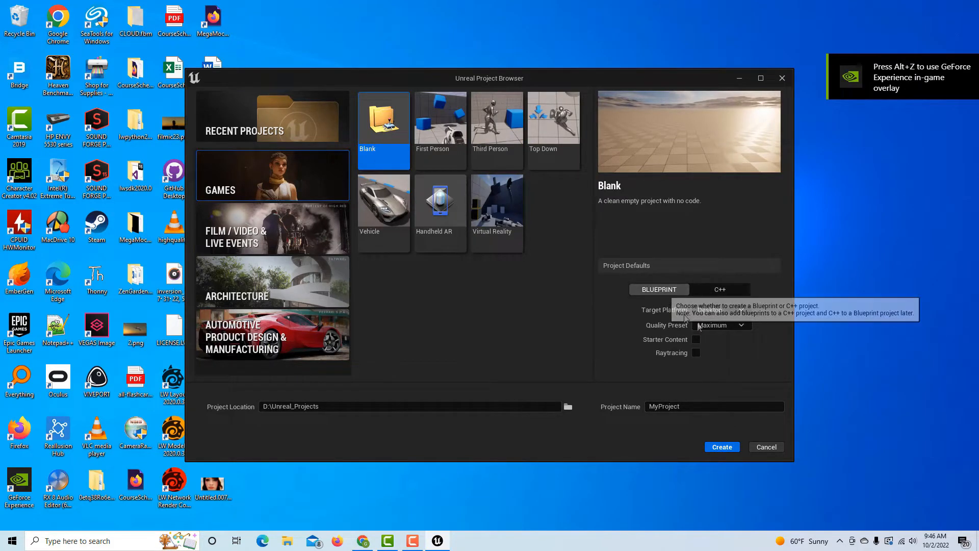
{"action": "left_click", "coordinate": [651, 407]}
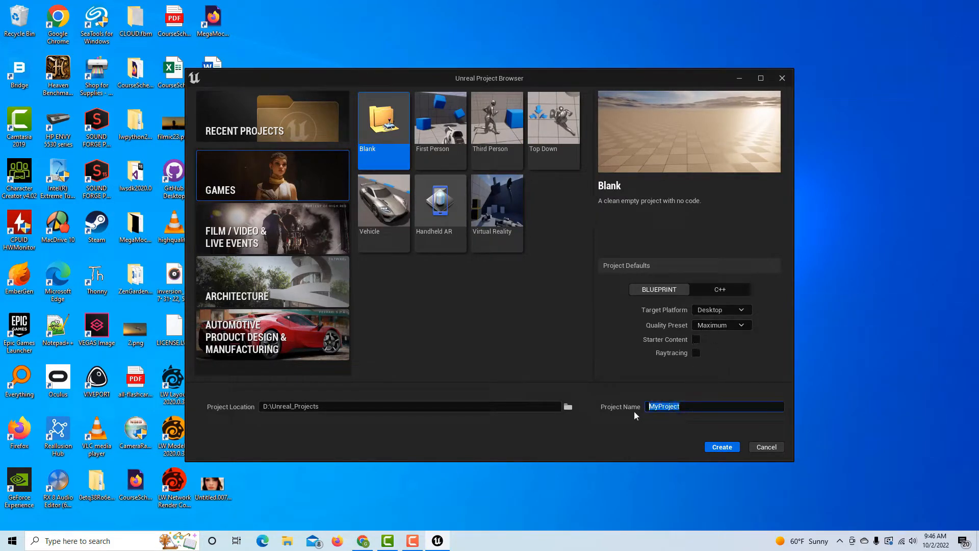
{"action": "type", "text": "UI19"}
{"action": "left_click", "coordinate": [721, 446]}
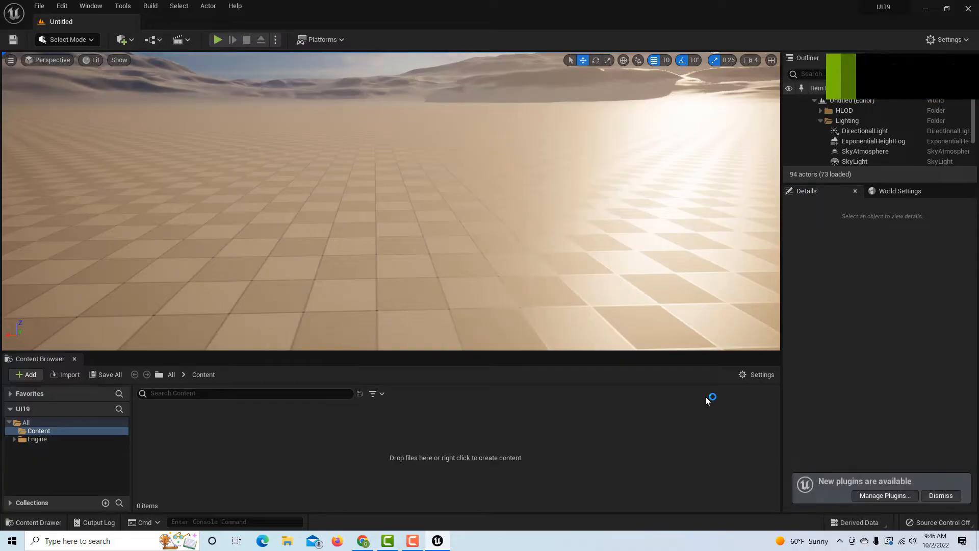
- Play the default level in the viewport to look around, and stop the session
{"action": "left_click", "coordinate": [217, 39]}
{"action": "left_click", "coordinate": [457, 221]}
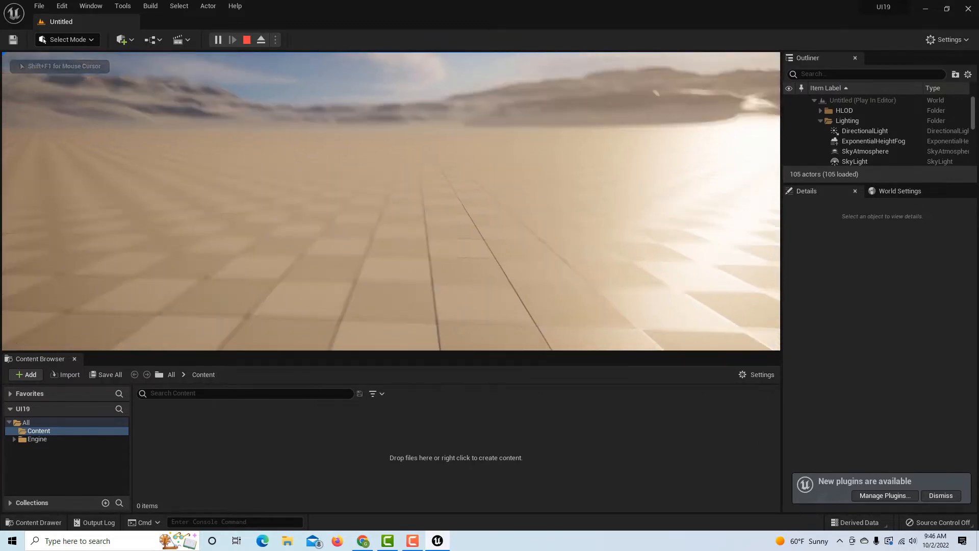
{"action": "key", "text": "Escape"}
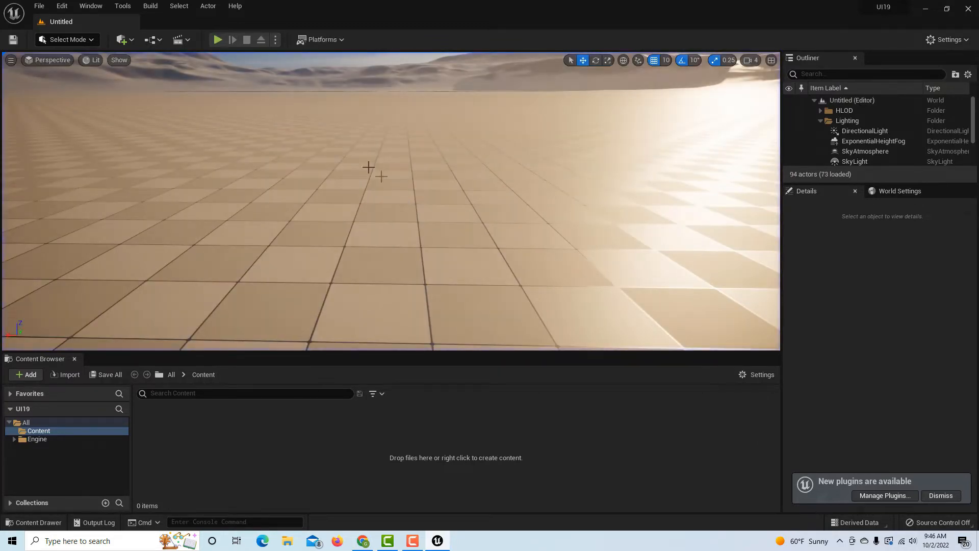
- Save the current level in the Content folder as LevelOne
{"action": "left_click", "coordinate": [39, 7]}
{"action": "left_click", "coordinate": [87, 76]}
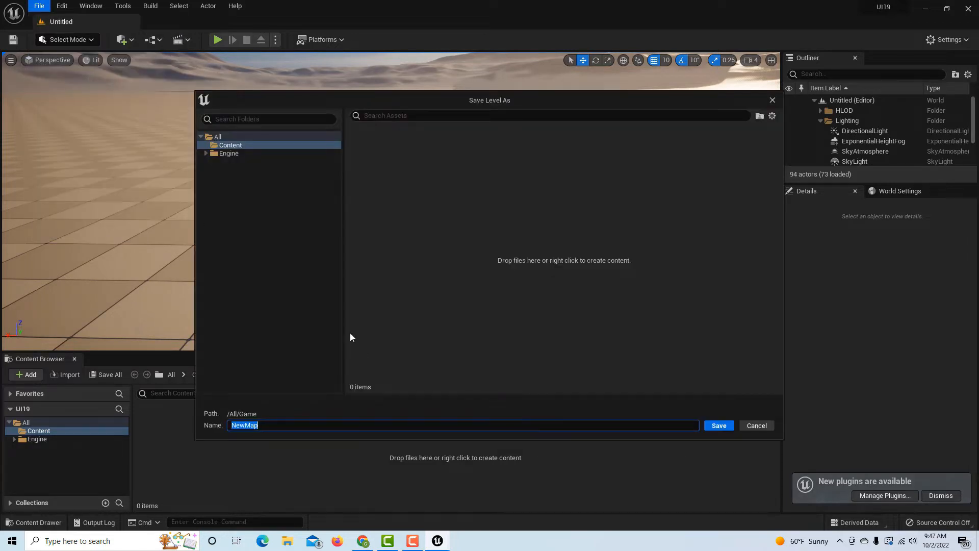
{"action": "type", "text": "LevelOne"}
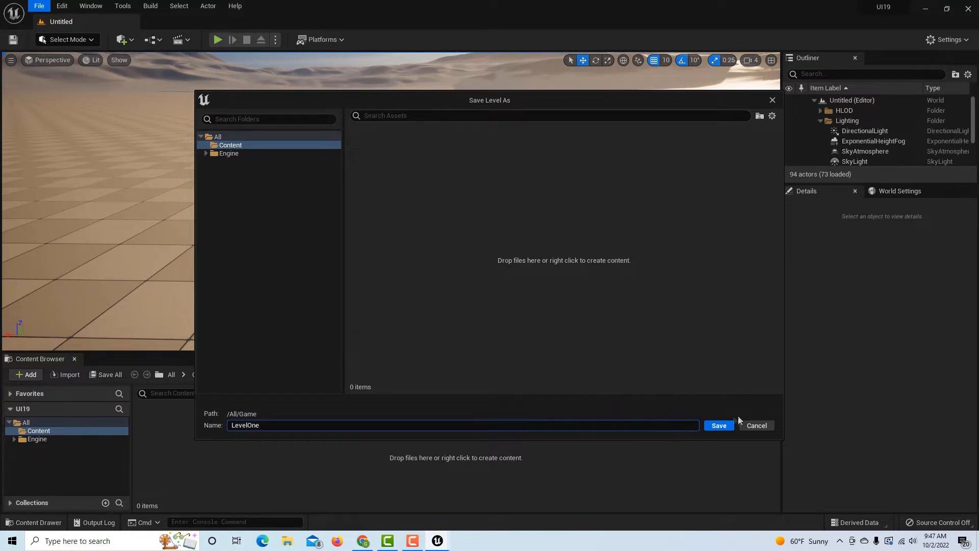
{"action": "left_click", "coordinate": [726, 426]}
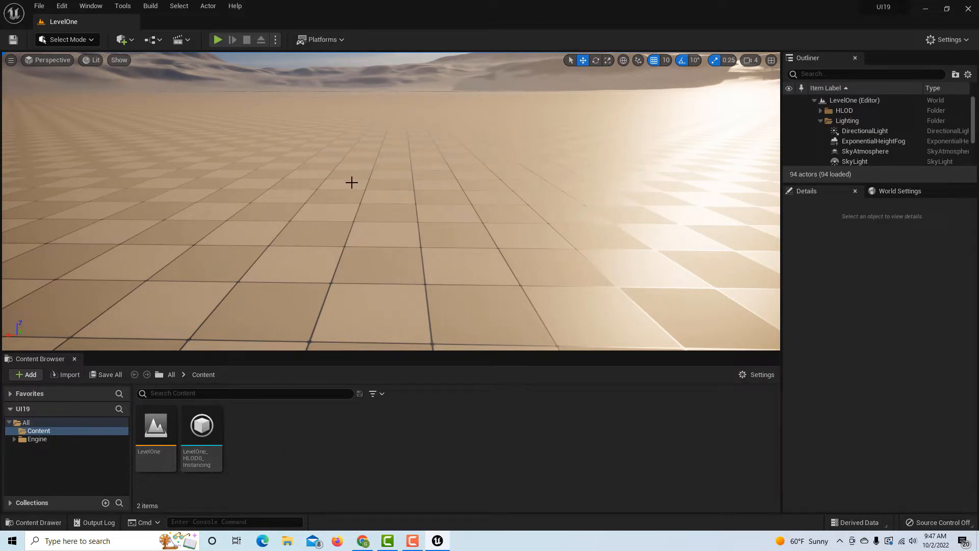
- Create a Widget Blueprint based on User Widget in the Content folder and name it DisplayUI
{"action": "right_click", "coordinate": [338, 432]}
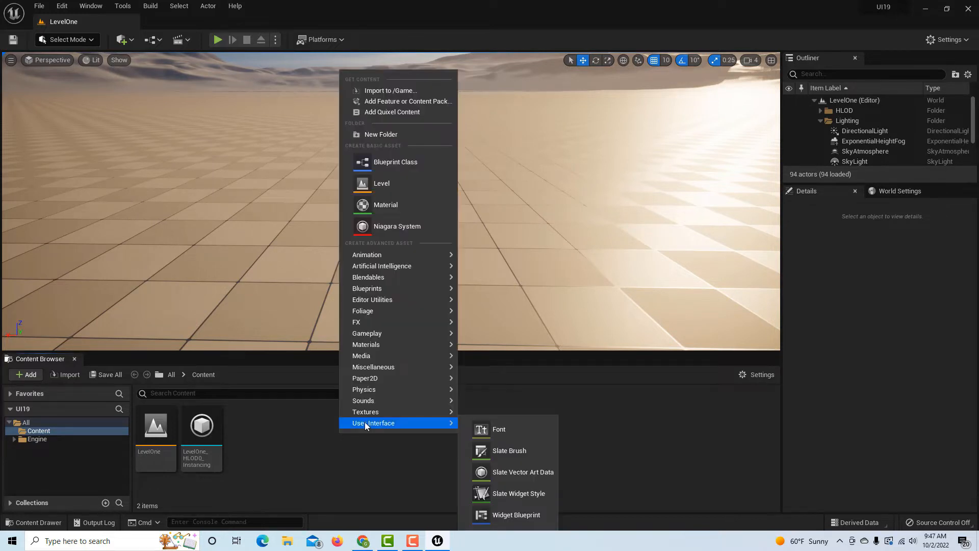
{"action": "left_click", "coordinate": [515, 522]}
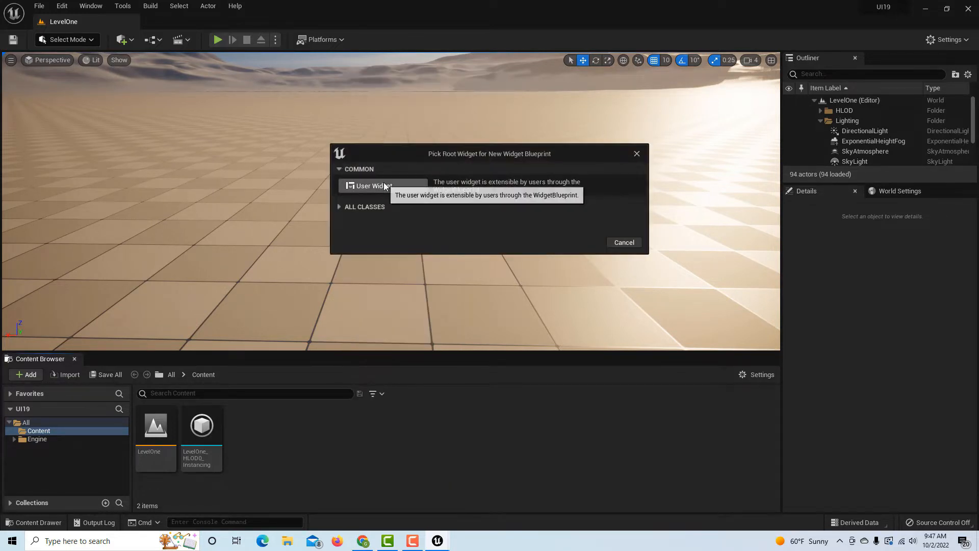
{"action": "left_click", "coordinate": [367, 186]}
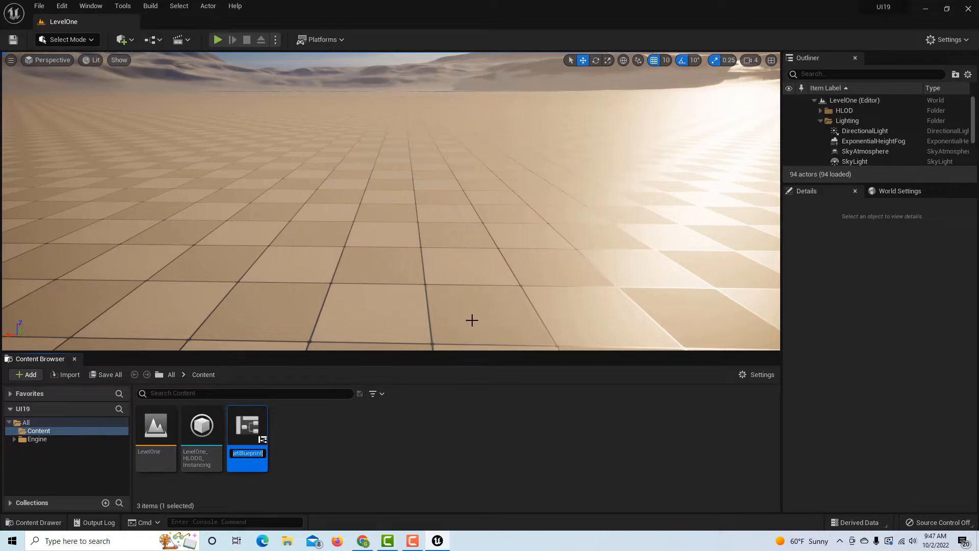
{"action": "type", "text": "UI"}
{"action": "key", "text": "Return"}
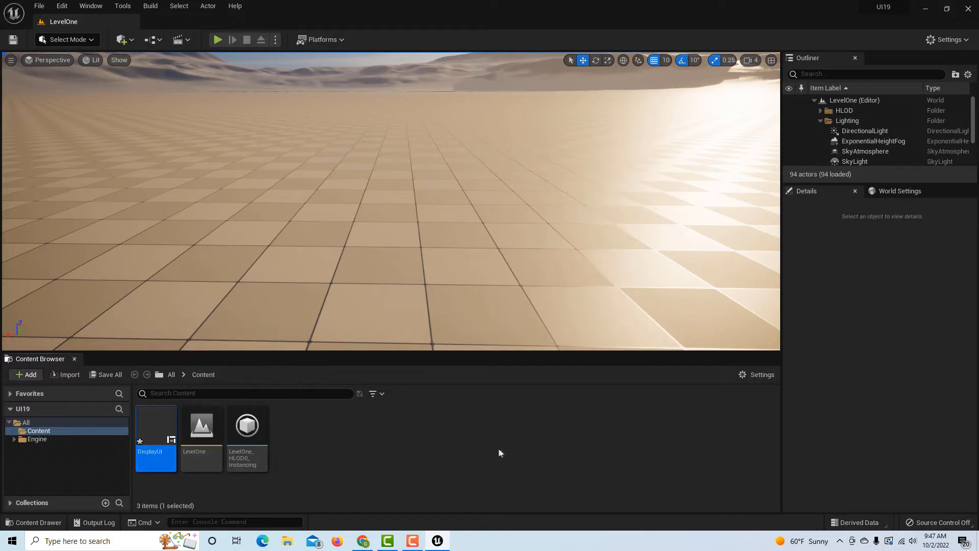
- Create a new level named MenuLevel in the Content folder and save all project files
{"action": "right_click", "coordinate": [338, 432]}
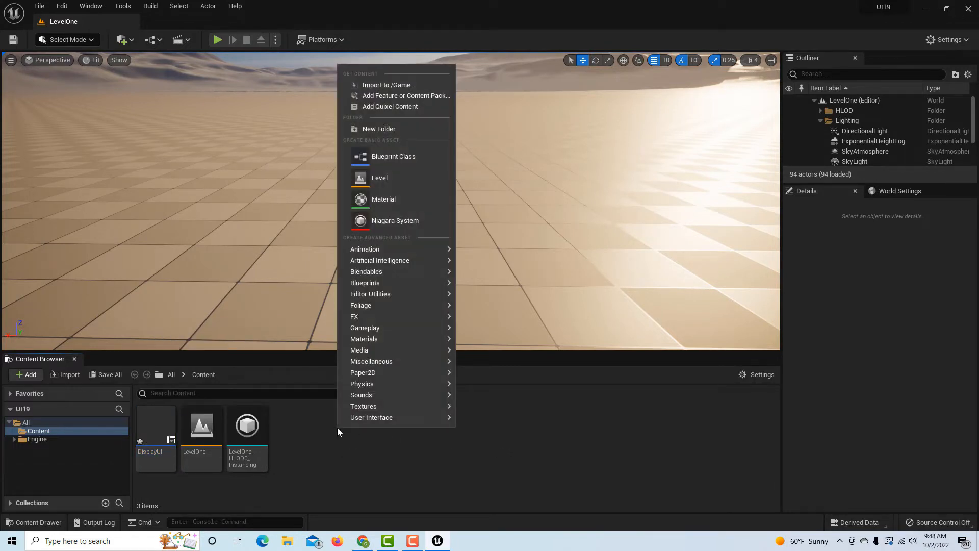
{"action": "left_click", "coordinate": [378, 178]}
{"action": "type", "text": "MenuLevel"}
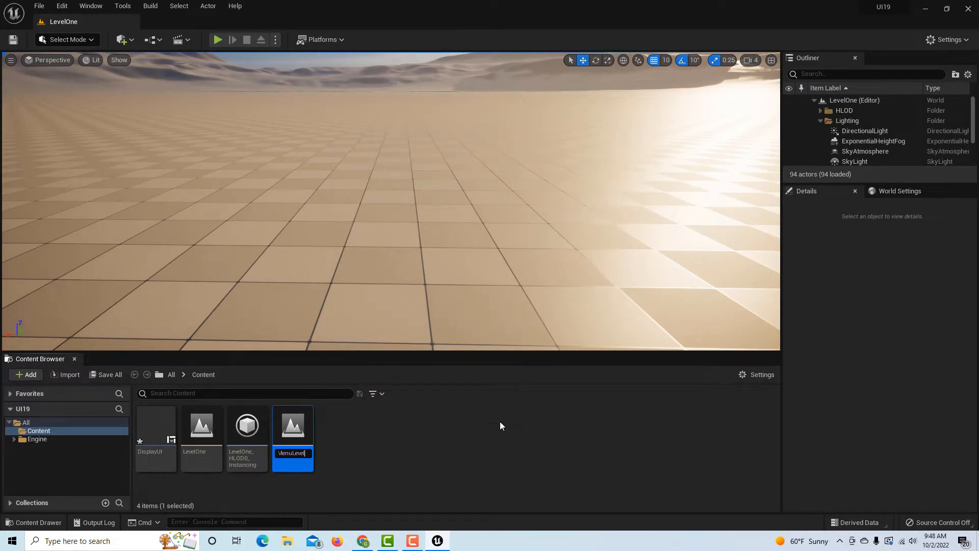
{"action": "key", "text": "Return"}
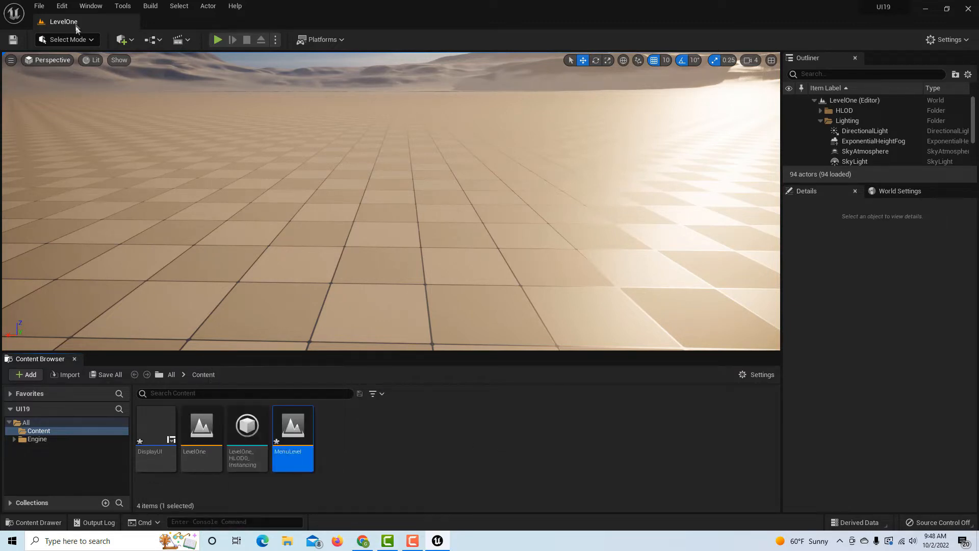
{"action": "left_click", "coordinate": [32, 5]}
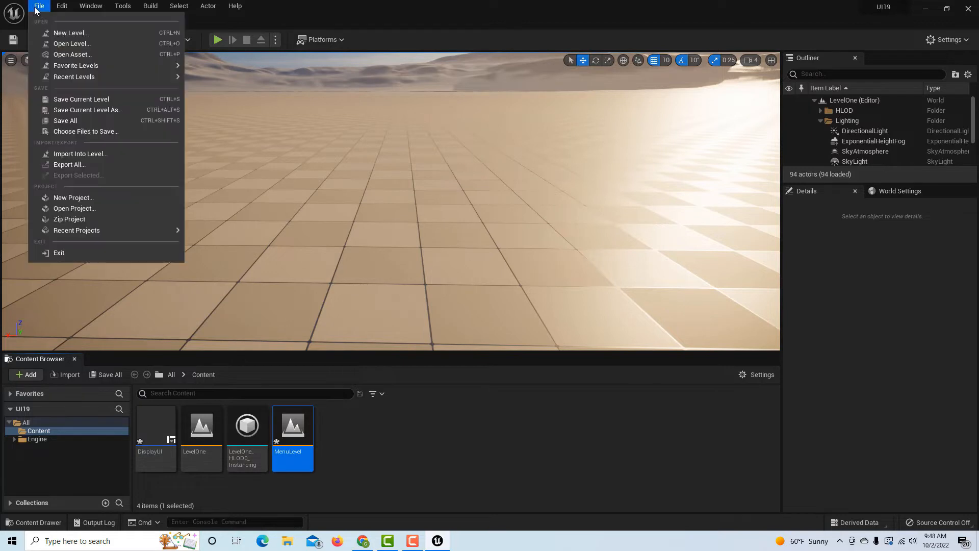
{"action": "left_click", "coordinate": [69, 118]}
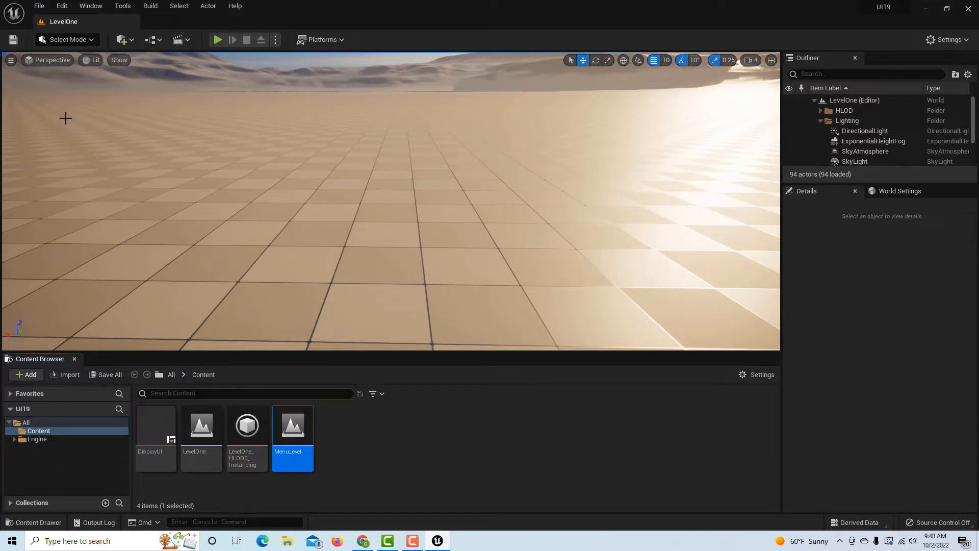
- Set both the Editor Startup Map and the Game Default Map to MenuLevel in the project's Maps & Modes settings
{"action": "left_click", "coordinate": [62, 6]}
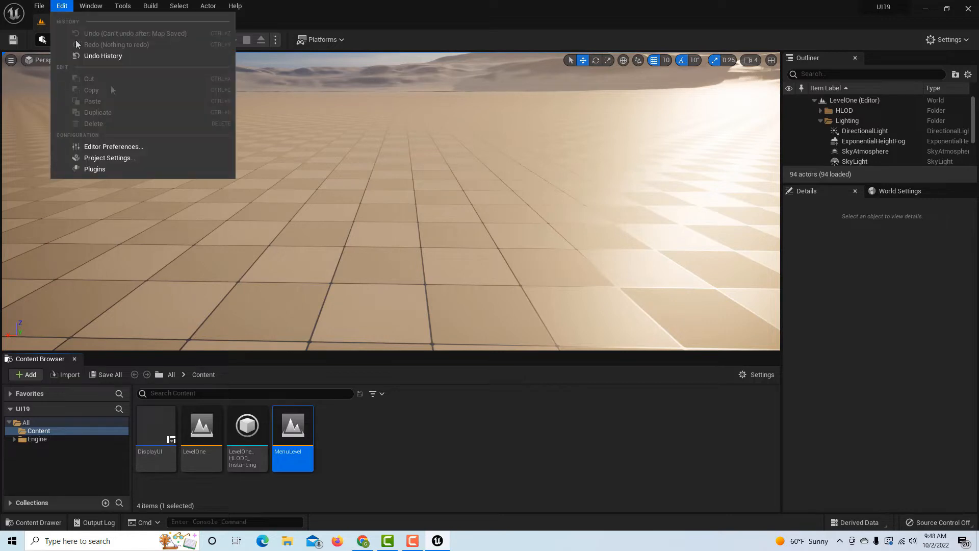
{"action": "left_click", "coordinate": [116, 158]}
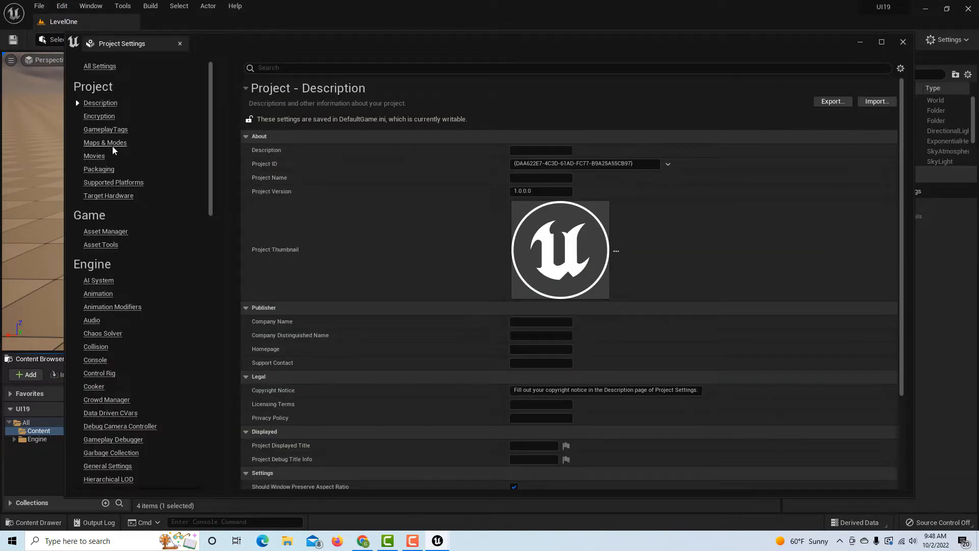
{"action": "left_click", "coordinate": [112, 146]}
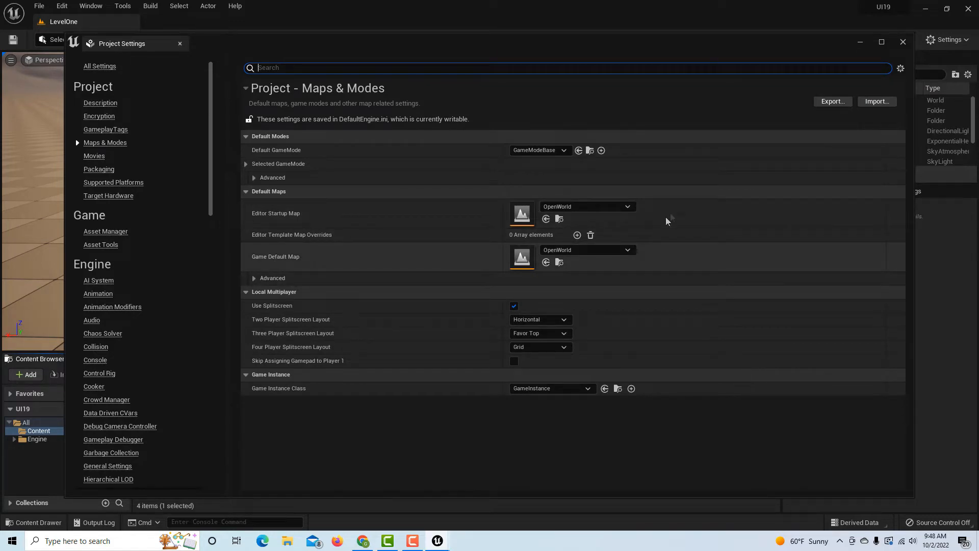
{"action": "left_click", "coordinate": [628, 207]}
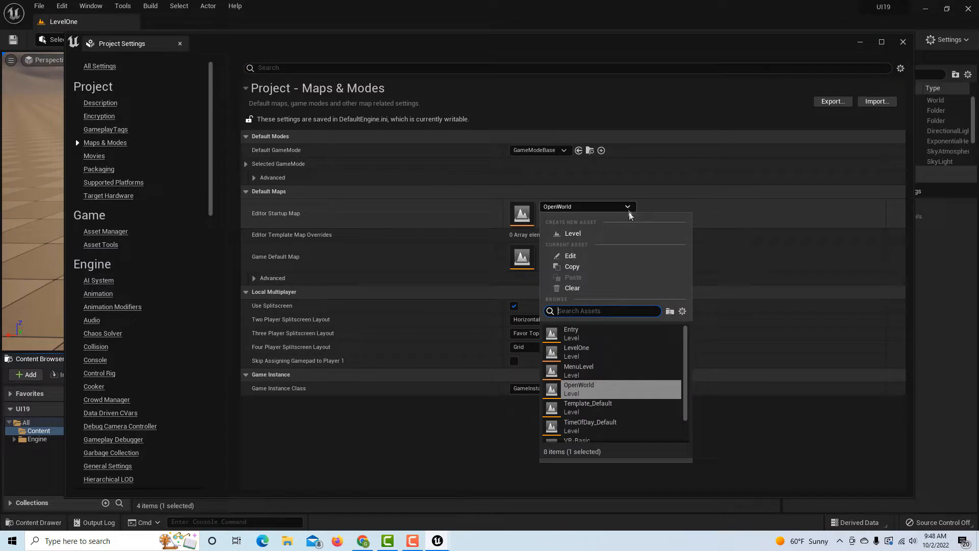
{"action": "left_click", "coordinate": [638, 371]}
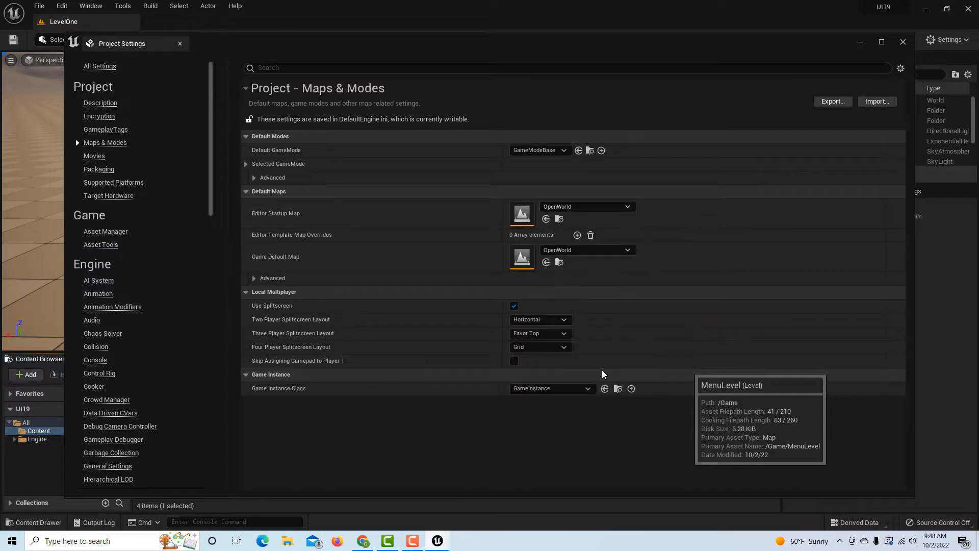
{"action": "left_click", "coordinate": [628, 250]}
{"action": "left_click", "coordinate": [592, 414]}
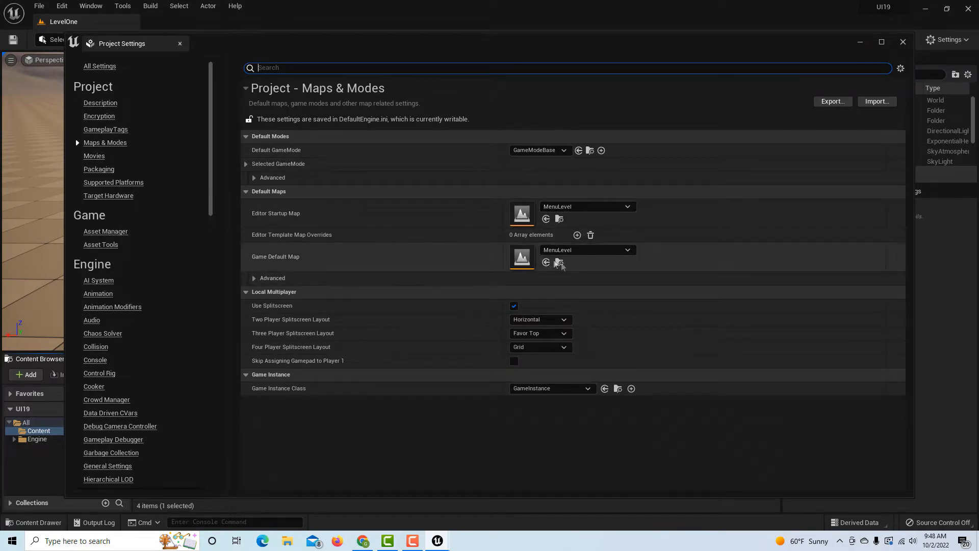
{"action": "left_click", "coordinate": [903, 42]}
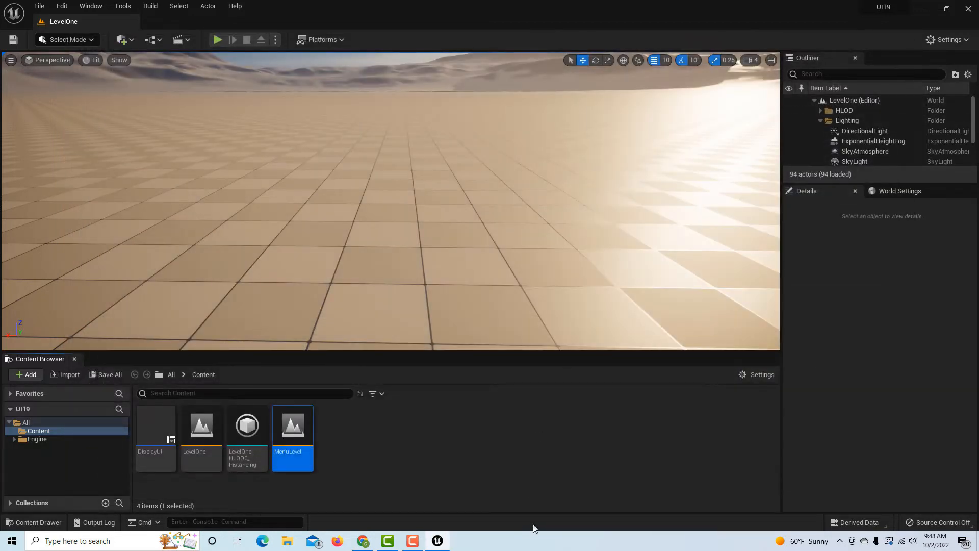
- Open MenuLevel and its level blueprint
{"action": "double_click", "coordinate": [301, 450]}
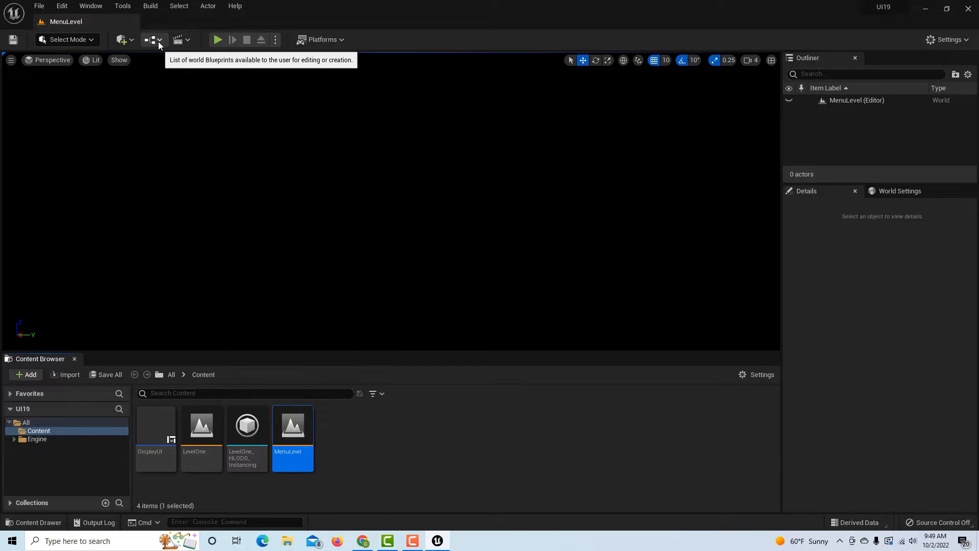
{"action": "left_click", "coordinate": [159, 41]}
{"action": "left_click", "coordinate": [196, 115]}
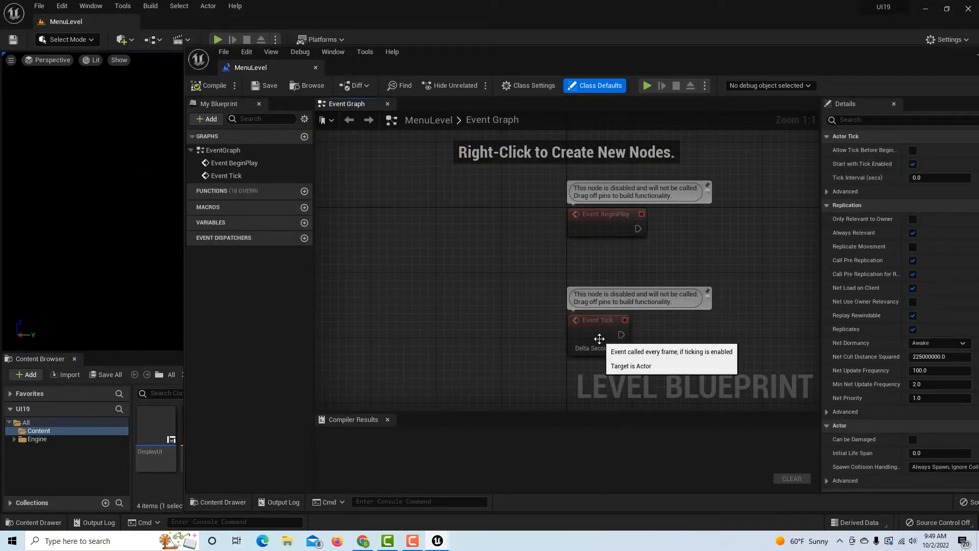
- Delete the Event Tick node and dock the level blueprint editor in the main editor window
{"action": "left_click", "coordinate": [597, 338]}
{"action": "key", "text": "Delete"}
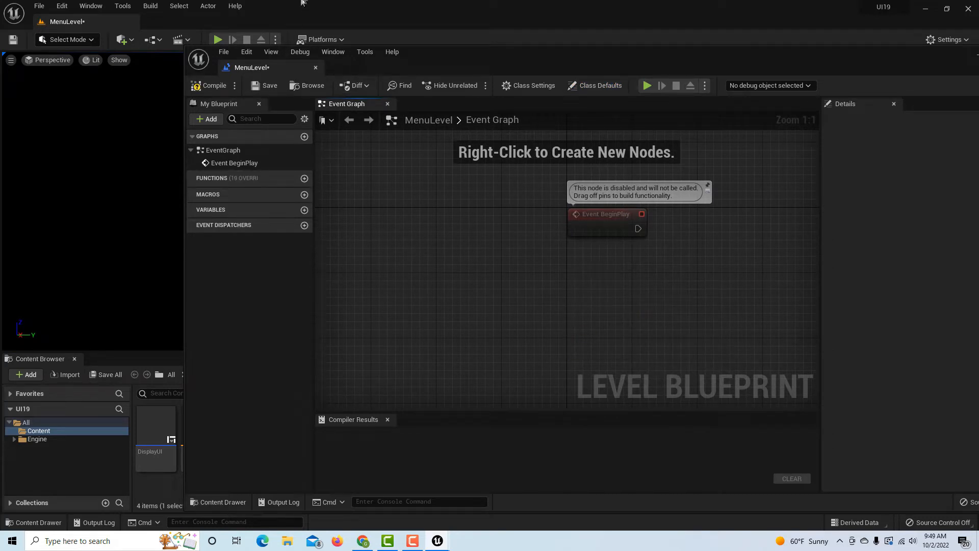
{"action": "left_click_drag", "start_coordinate": [234, 67], "coordinate": [228, 23]}
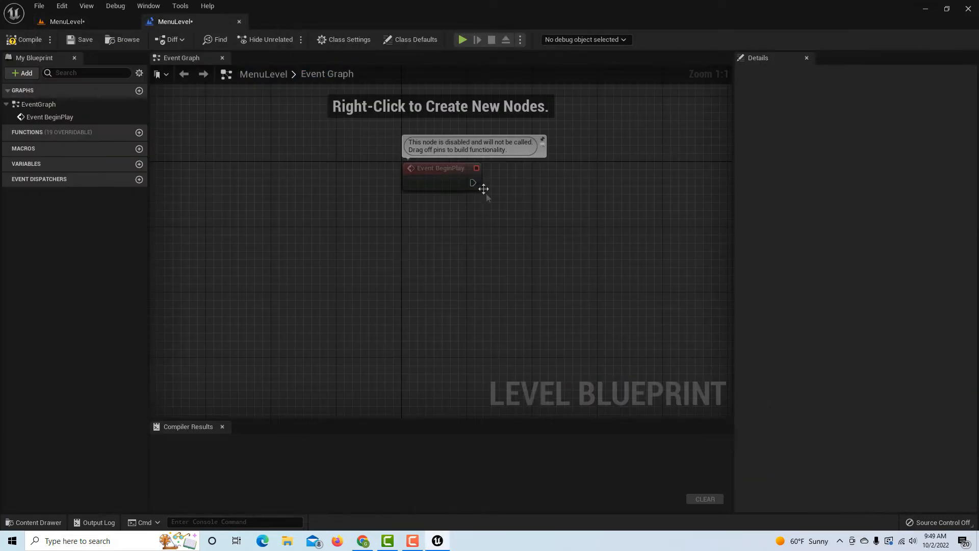
- Reposition the Event BeginPlay node and connect a new Create Widget node to its execution output
{"action": "left_click_drag", "start_coordinate": [480, 185], "coordinate": [317, 217]}
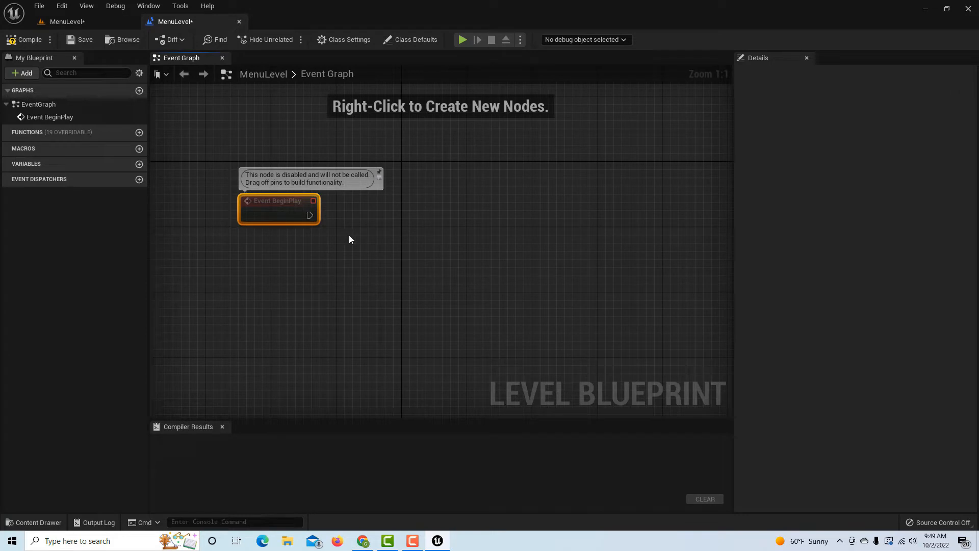
{"action": "left_click_drag", "start_coordinate": [310, 215], "coordinate": [375, 242]}
{"action": "type", "text": "cte"}
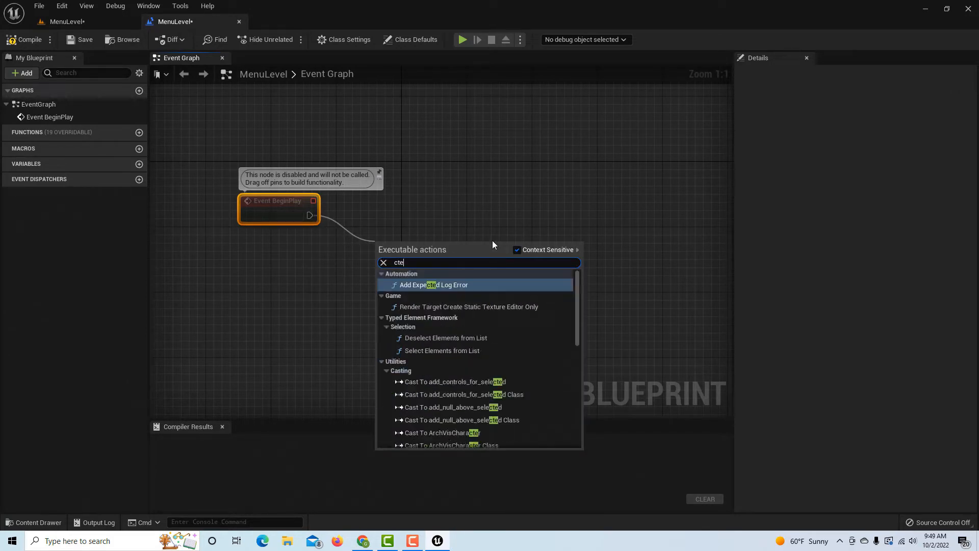
{"action": "type", "text": "a"}
{"action": "key", "text": "BackSpace"}
{"action": "key", "text": "BackSpace"}
{"action": "key", "text": "BackSpace"}
{"action": "type", "text": "reate"}
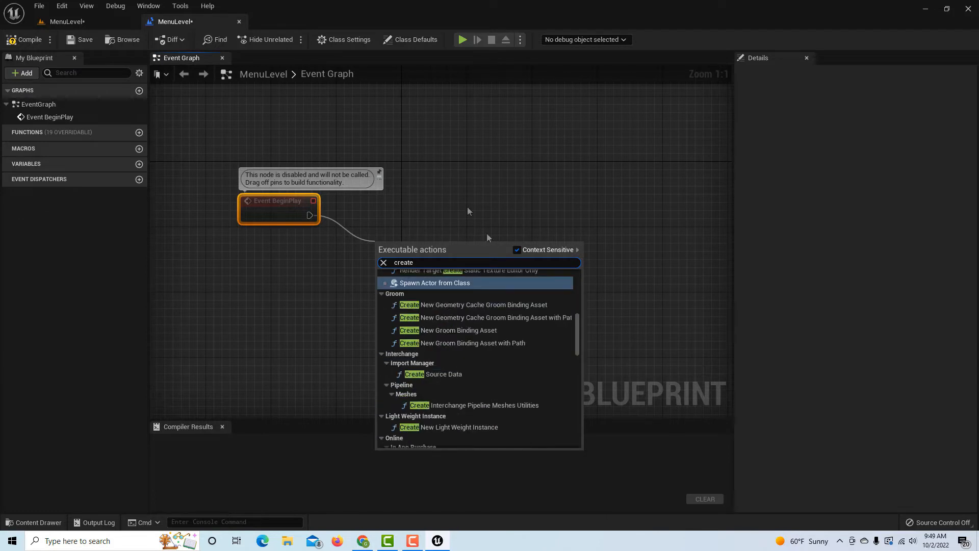
{"action": "type", "text": " wi"}
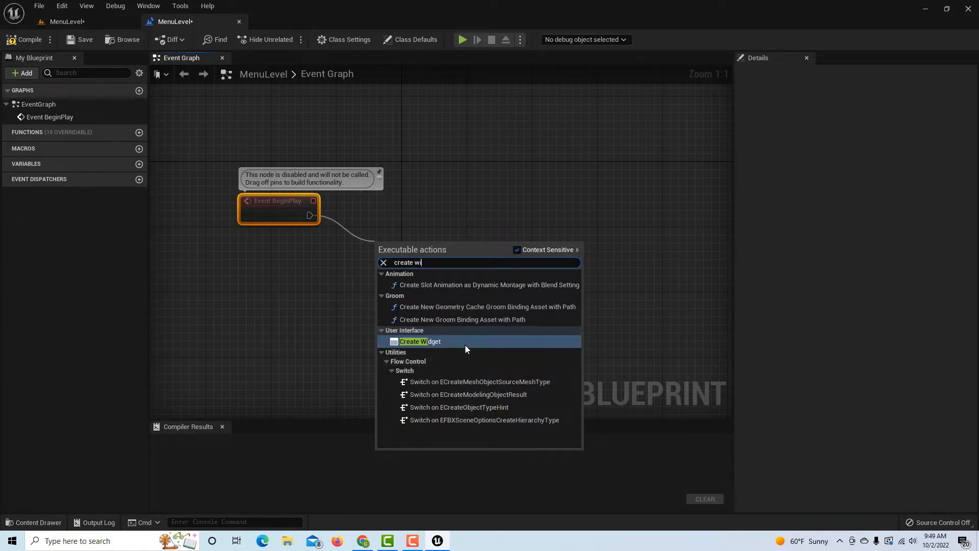
{"action": "left_click", "coordinate": [465, 345]}
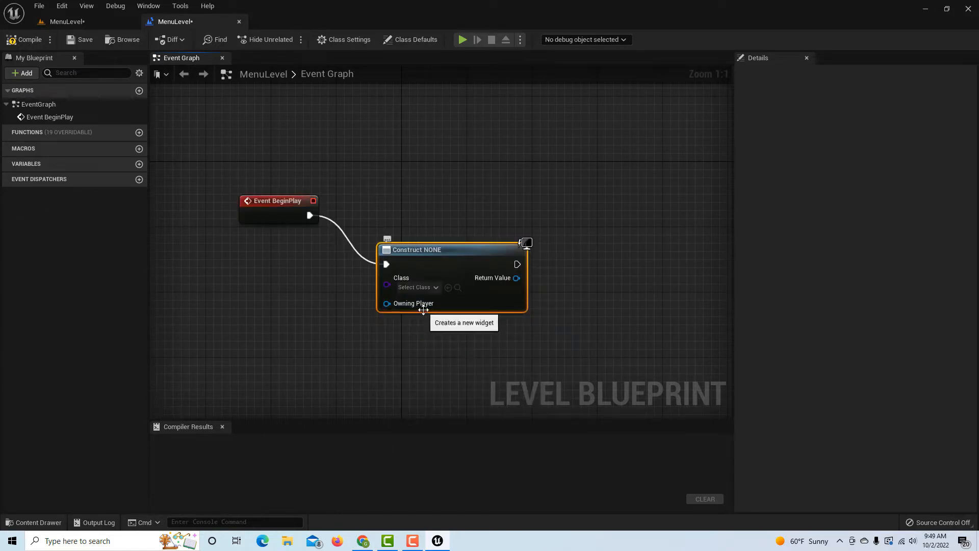
- Set the Create Widget node's class to DisplayUI and move the node closer to Event BeginPlay
{"action": "left_click", "coordinate": [431, 287]}
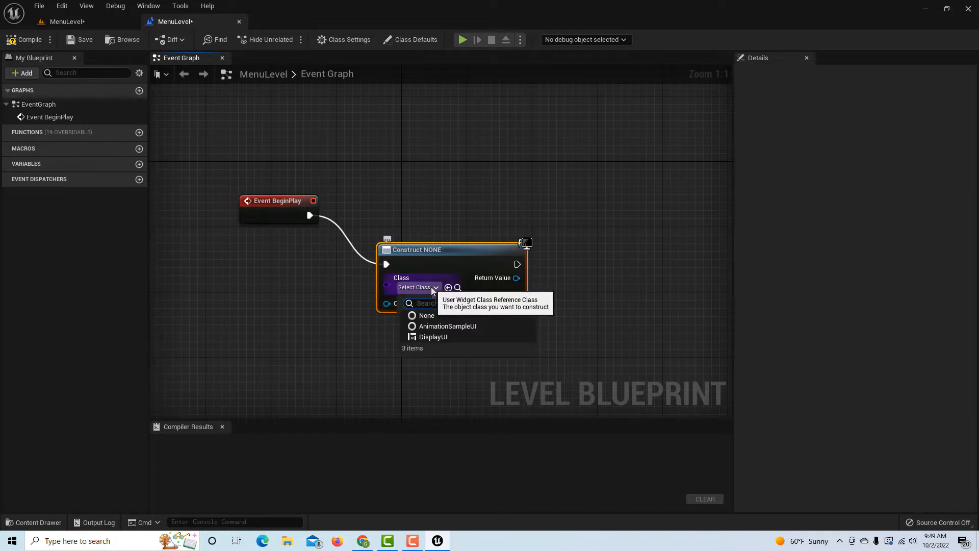
{"action": "left_click", "coordinate": [432, 337]}
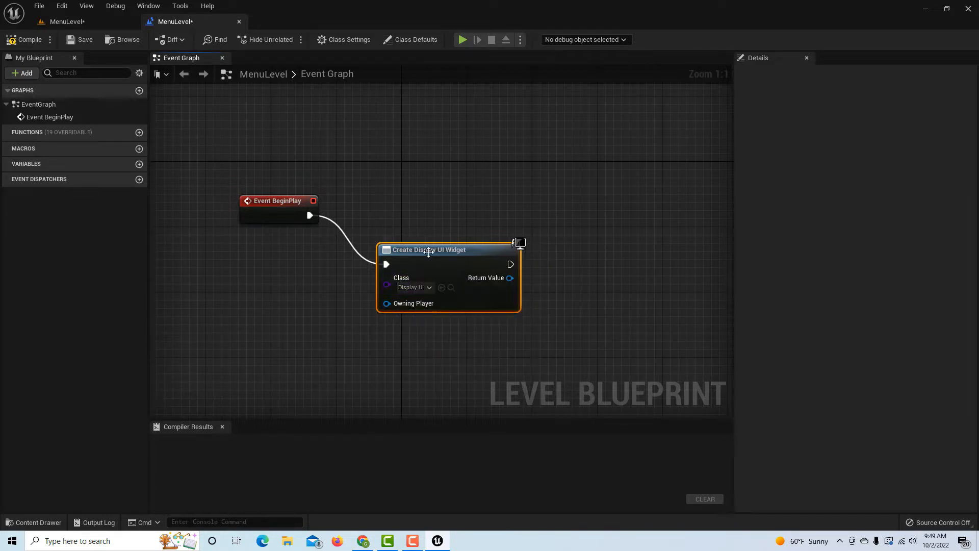
{"action": "left_click_drag", "start_coordinate": [435, 255], "coordinate": [402, 255]}
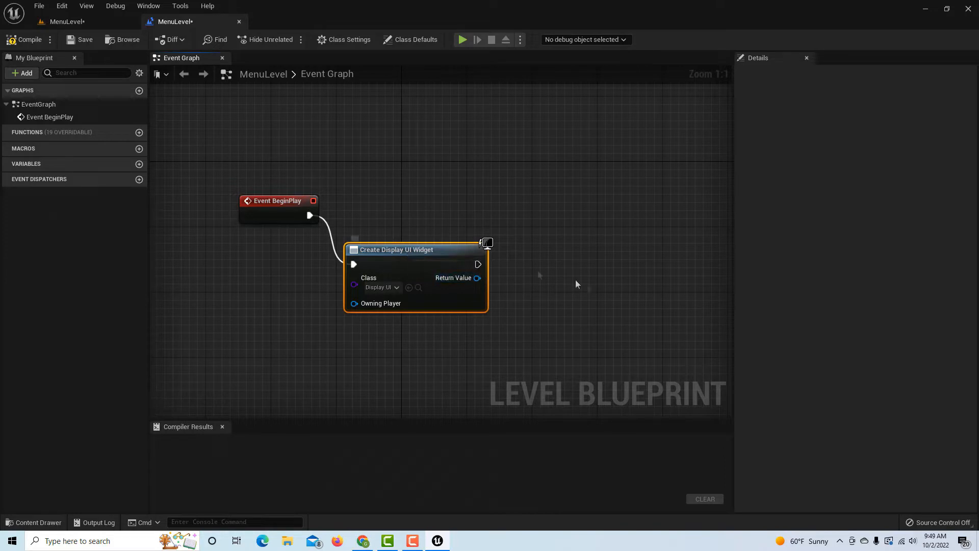
- Connect a new Add to Viewport node to the execution output of the Create Display UI Widget node
{"action": "left_click_drag", "start_coordinate": [479, 264], "coordinate": [533, 271]}
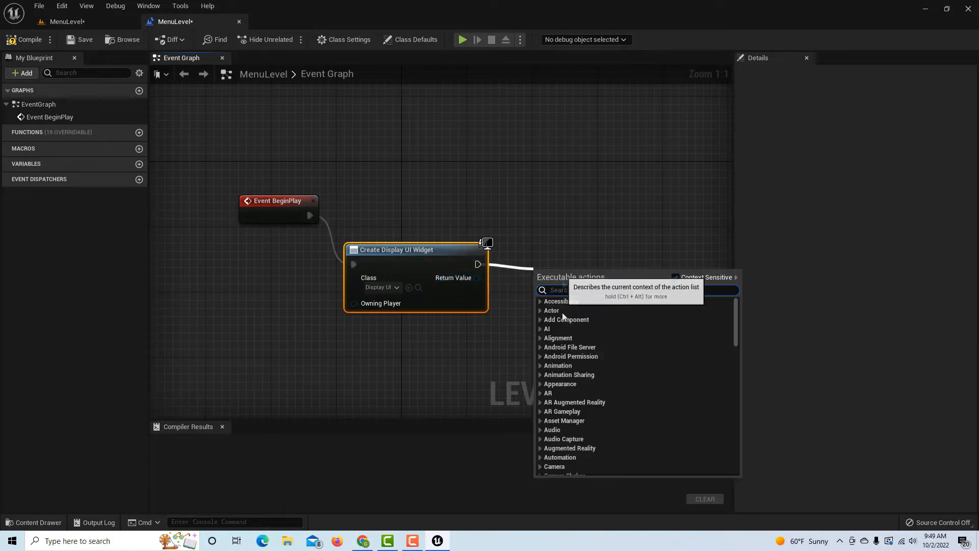
{"action": "type", "text": "add to vi"}
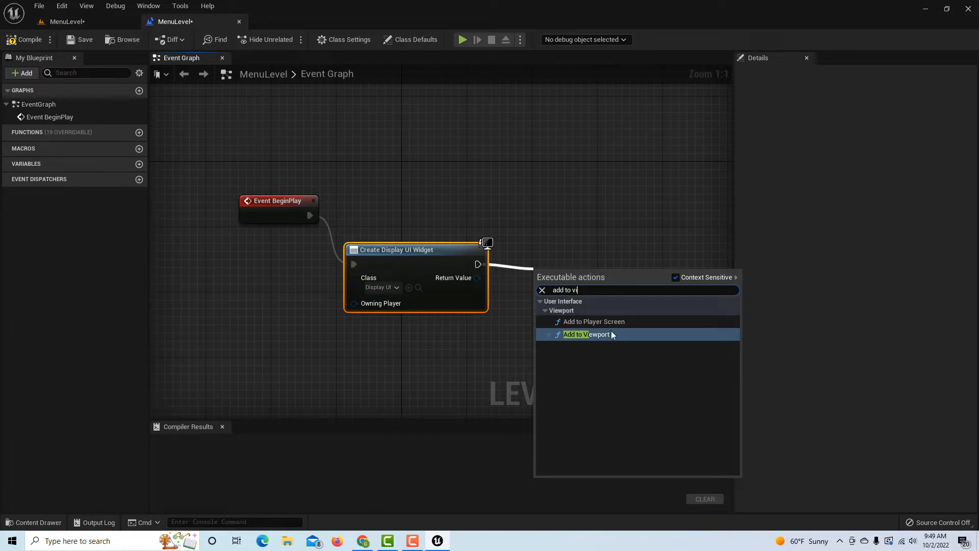
{"action": "left_click", "coordinate": [611, 333]}
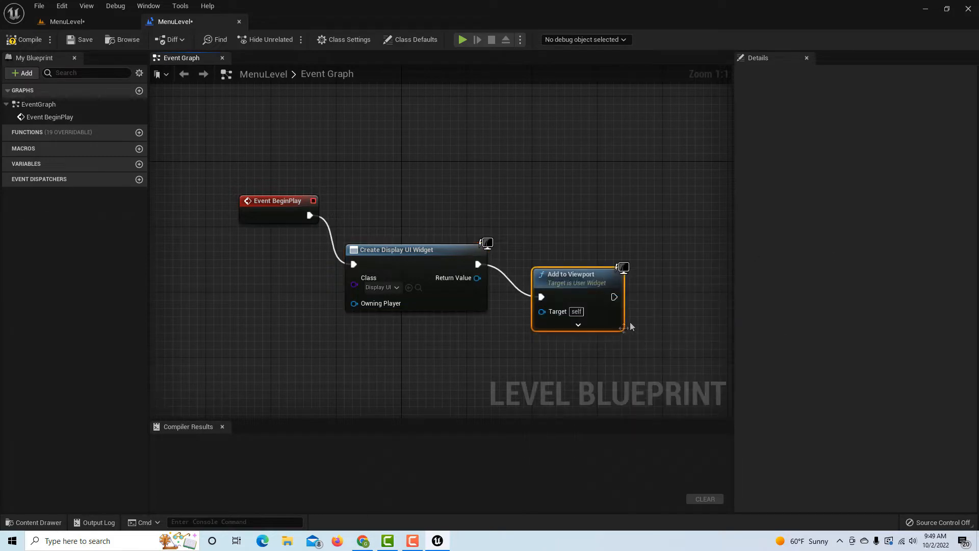
- Close the empty details view and connect a new Set Input Mode UI Only node to Add to Viewport's execution output
{"action": "left_click", "coordinate": [806, 58]}
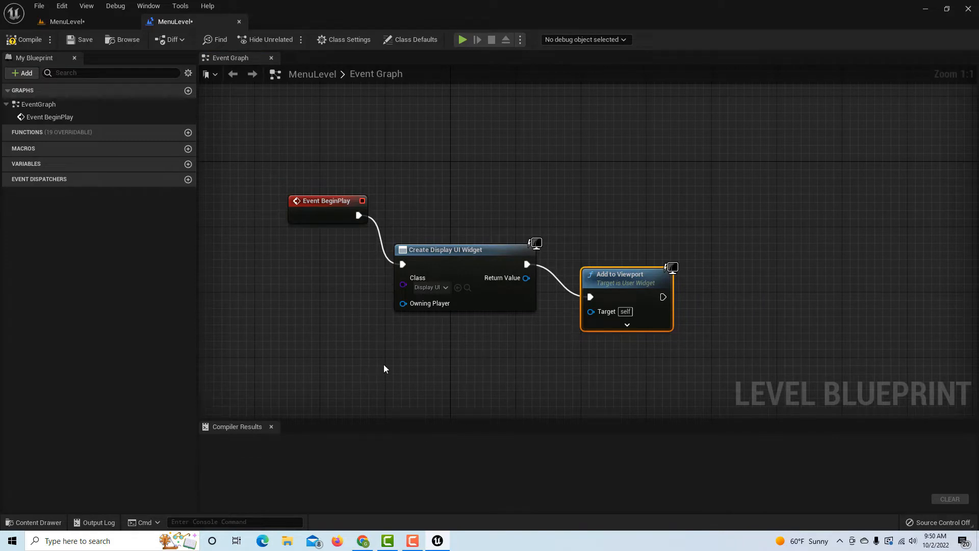
{"action": "left_click_drag", "start_coordinate": [663, 297], "coordinate": [731, 305]}
{"action": "type", "text": "set input"}
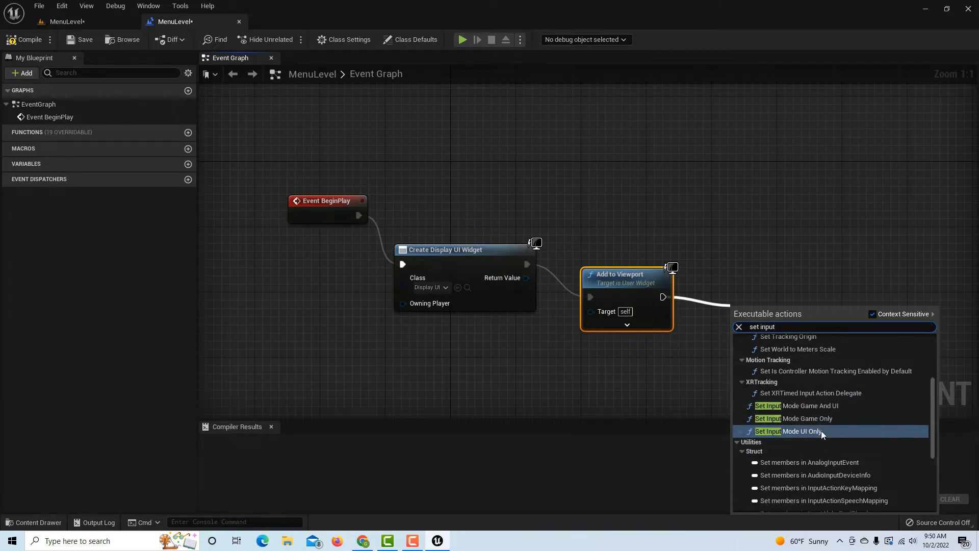
{"action": "left_click", "coordinate": [765, 431]}
{"action": "scroll", "coordinate": [678, 204], "scroll_direction": "down", "scroll_amount": 2}
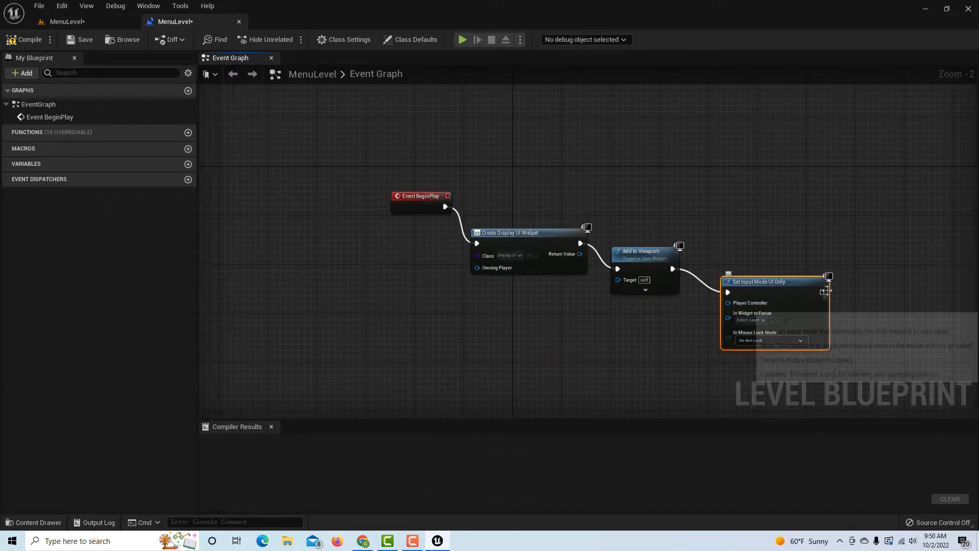
{"action": "scroll", "coordinate": [841, 332], "scroll_direction": "down", "scroll_amount": 2}
{"action": "scroll", "coordinate": [848, 199], "scroll_direction": "up", "scroll_amount": 3}
{"action": "left_click_drag", "start_coordinate": [689, 196], "coordinate": [643, 163]}
{"action": "right_click_drag", "start_coordinate": [729, 176], "coordinate": [701, 122]}
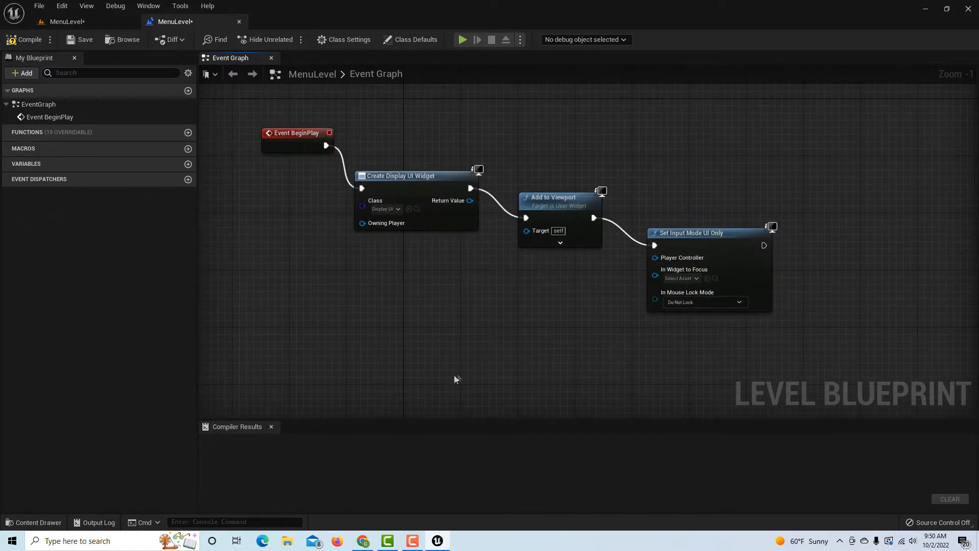
- Add a Get Player Controller node and wire its return value to the Player Controller input of Set Input Mode UI Only
{"action": "right_click", "coordinate": [404, 316]}
{"action": "type", "text": "get"}
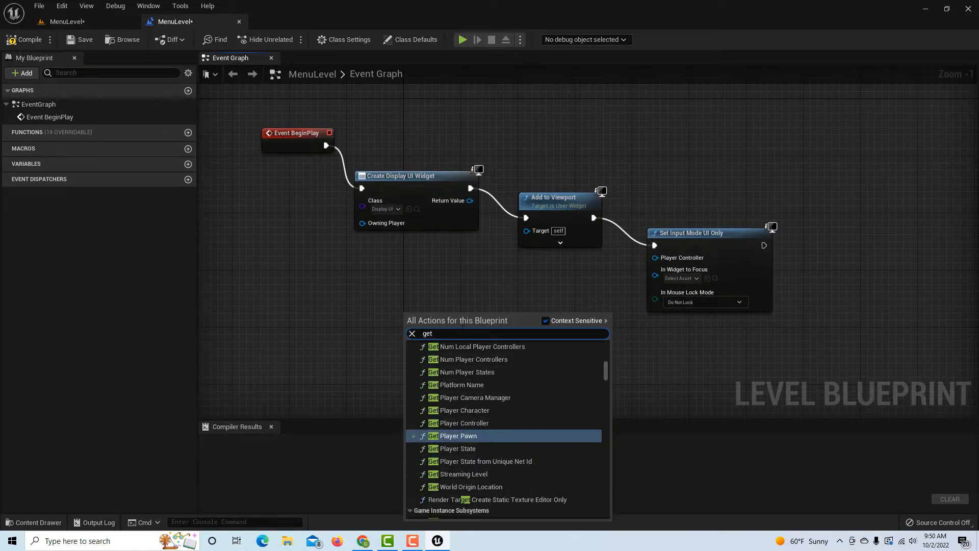
{"action": "left_click", "coordinate": [489, 423]}
{"action": "left_click_drag", "start_coordinate": [505, 327], "coordinate": [656, 258]}
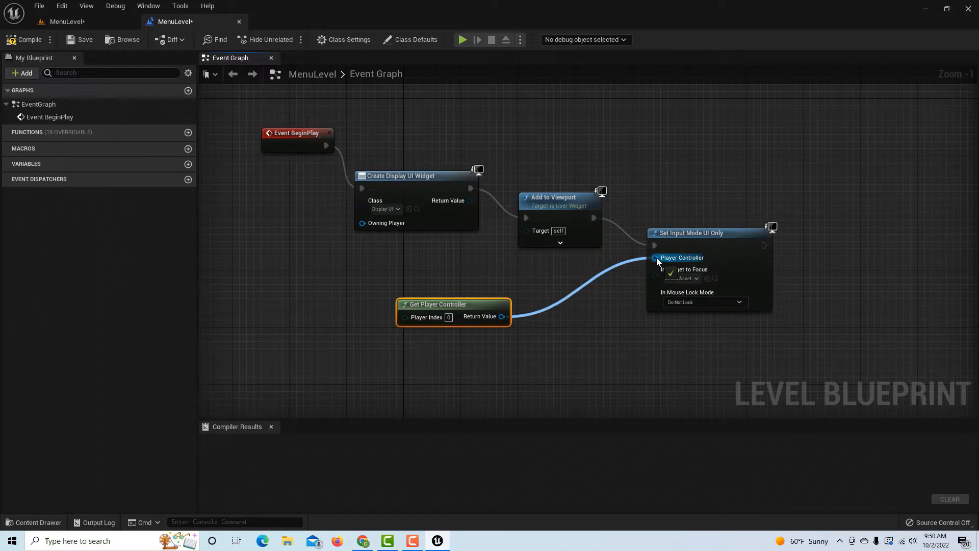
- Add an enabled Set Show Mouse Cursor node targeting the player controller, run it after Set Input Mode UI Only, and place it below that node
{"action": "left_click_drag", "start_coordinate": [503, 317], "coordinate": [611, 372]}
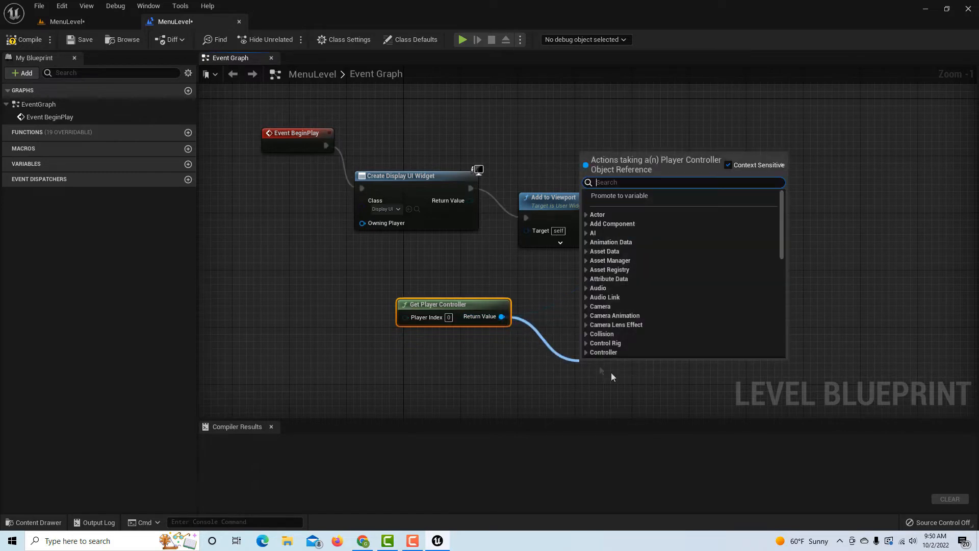
{"action": "type", "text": "set sh"}
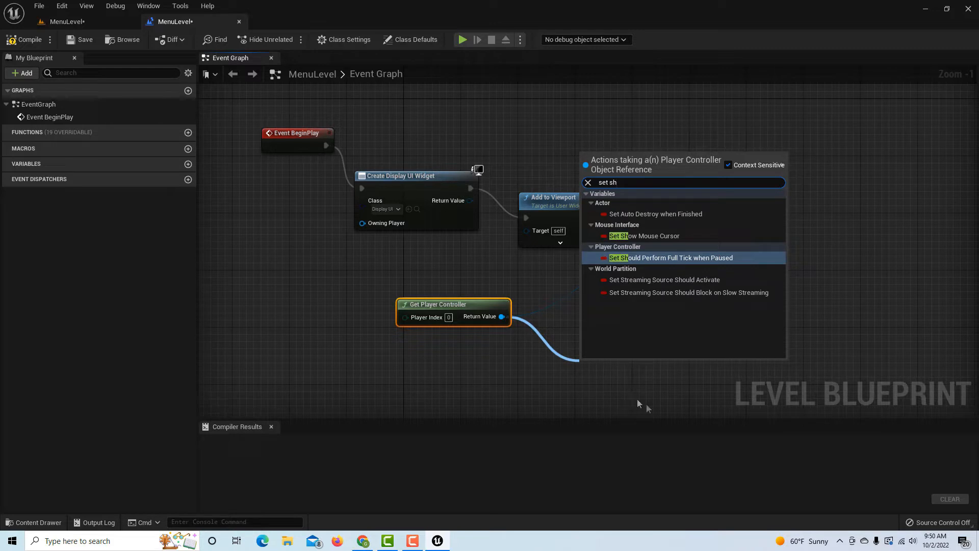
{"action": "key", "text": "Up"}
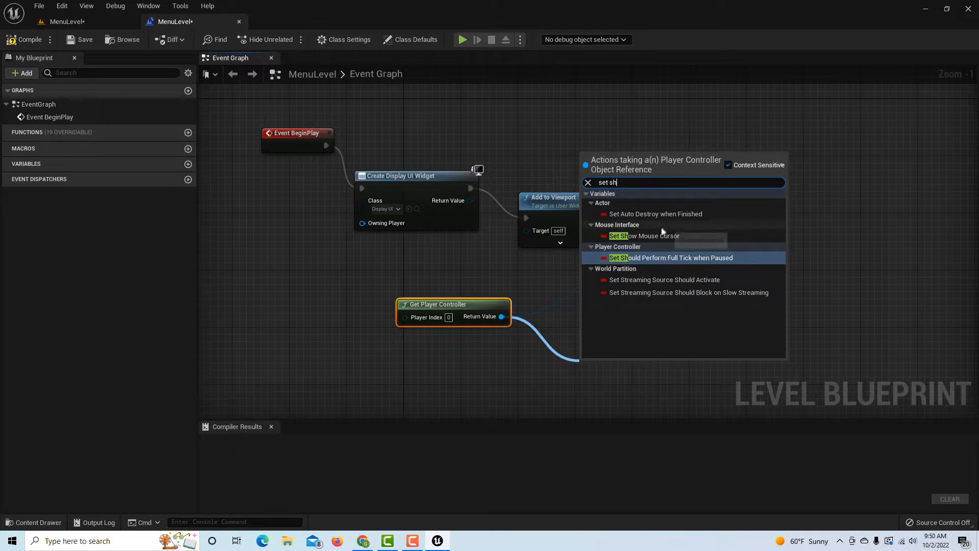
{"action": "key", "text": "Return"}
{"action": "left_click", "coordinate": [655, 387]}
{"action": "left_click_drag", "start_coordinate": [764, 246], "coordinate": [590, 374]}
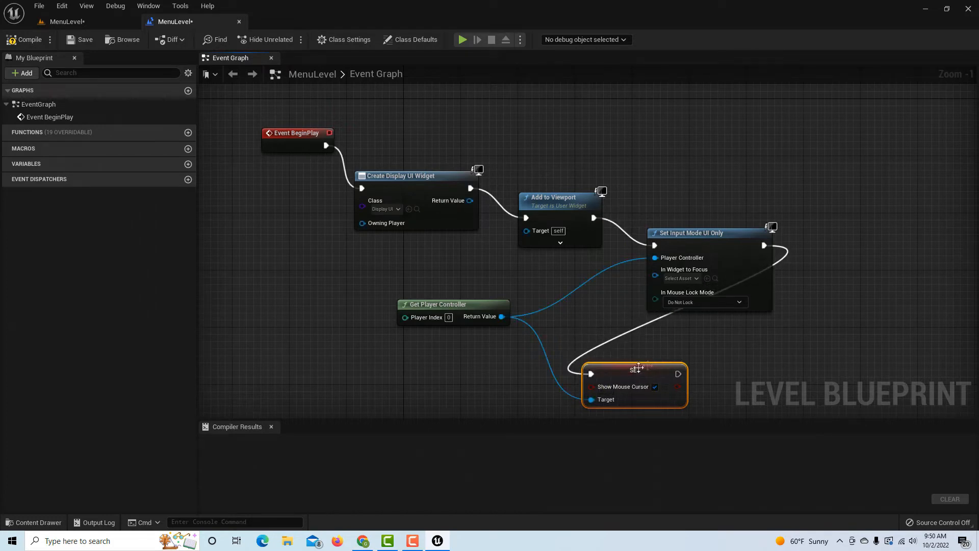
{"action": "left_click_drag", "start_coordinate": [661, 372], "coordinate": [732, 343]}
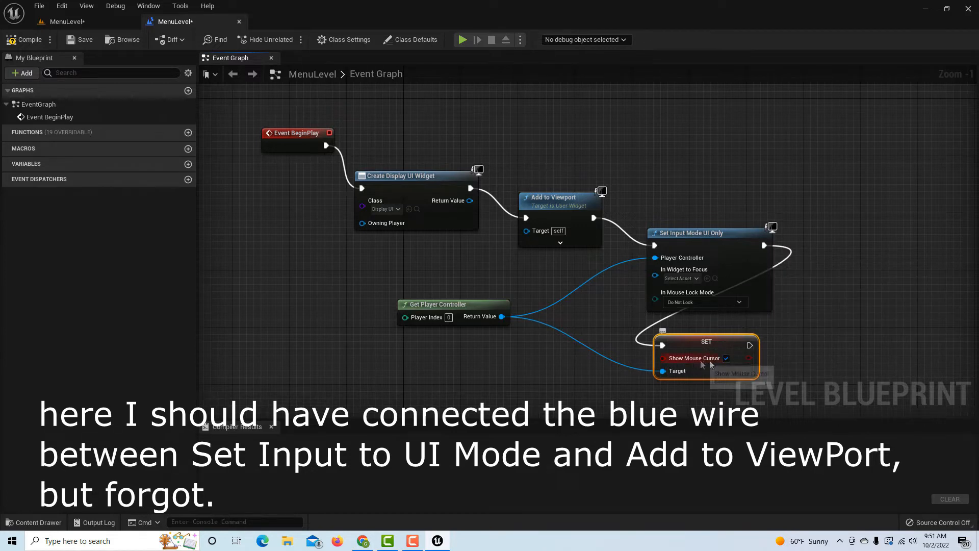
- Compile and save the level blueprint, and close its editor
{"action": "left_click", "coordinate": [27, 40]}
{"action": "left_click", "coordinate": [86, 40]}
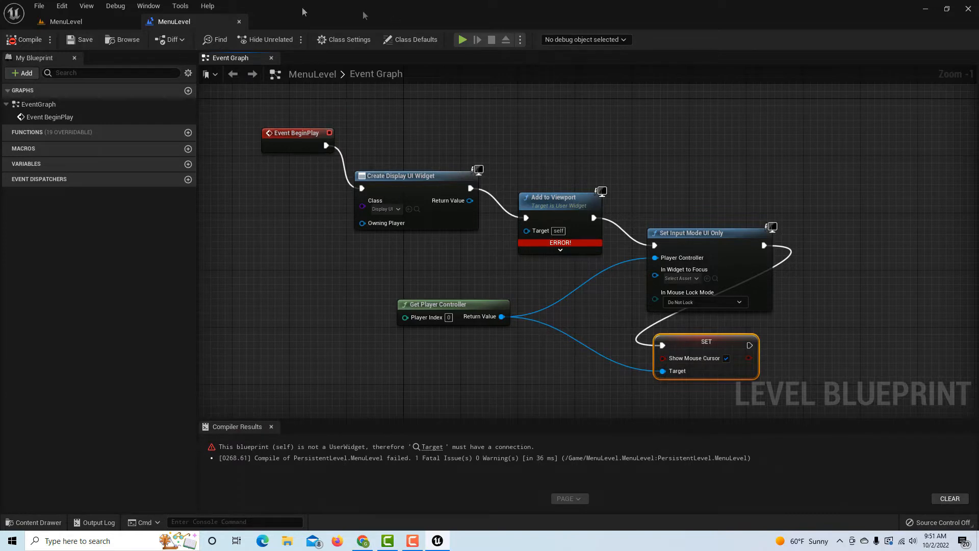
{"action": "left_click", "coordinate": [239, 21]}
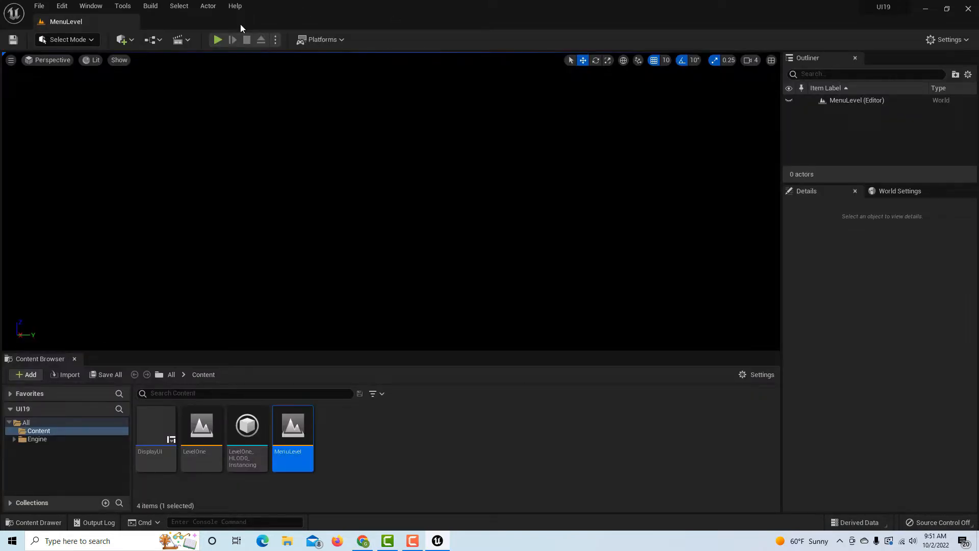
- Open the DisplayUI widget blueprint docked in the main editor window, view its event graph, and return to the designer view
{"action": "double_click", "coordinate": [159, 435]}
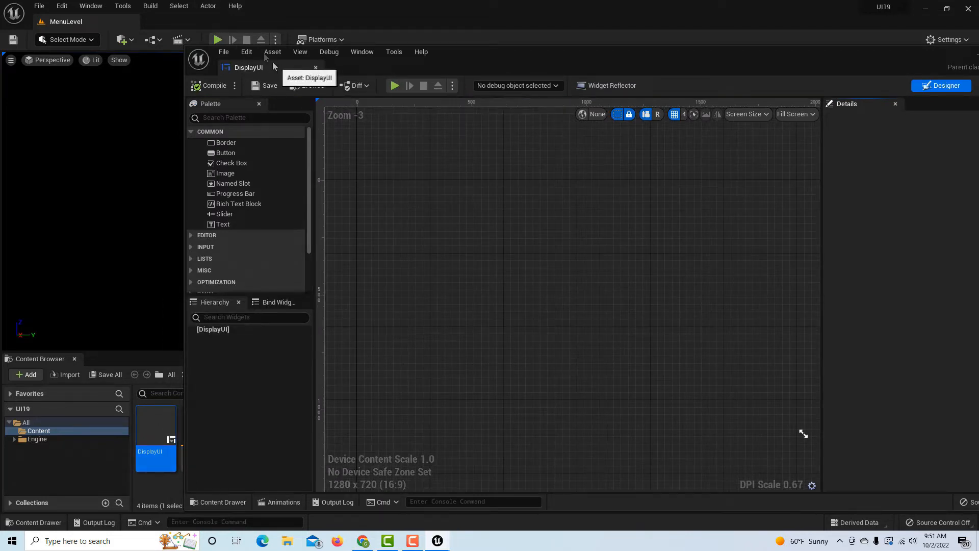
{"action": "left_click_drag", "start_coordinate": [276, 65], "coordinate": [225, 20]}
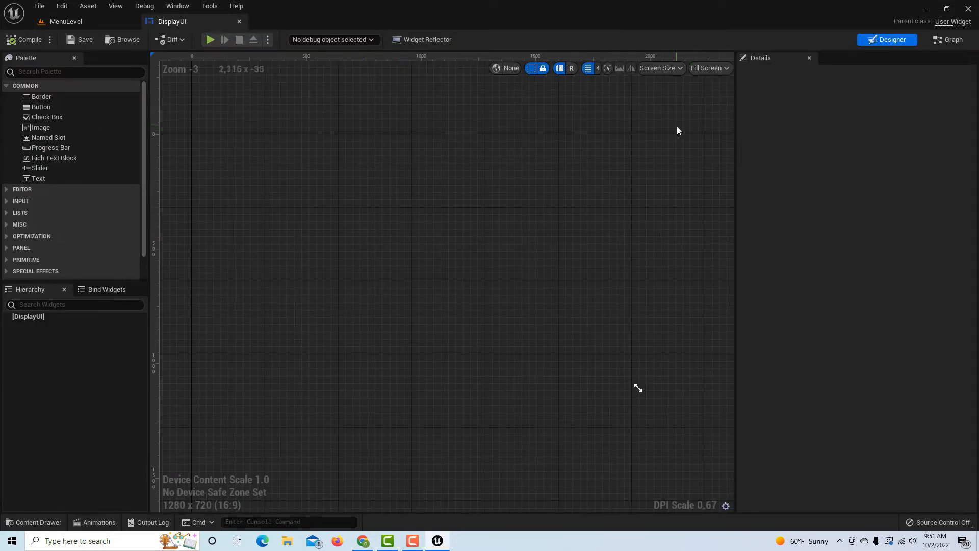
{"action": "left_click", "coordinate": [952, 40]}
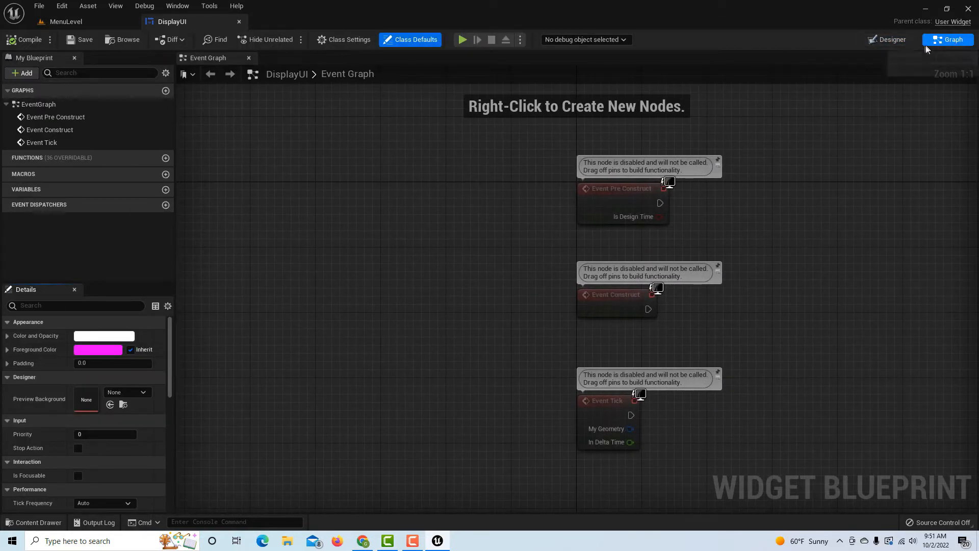
{"action": "left_click", "coordinate": [901, 41]}
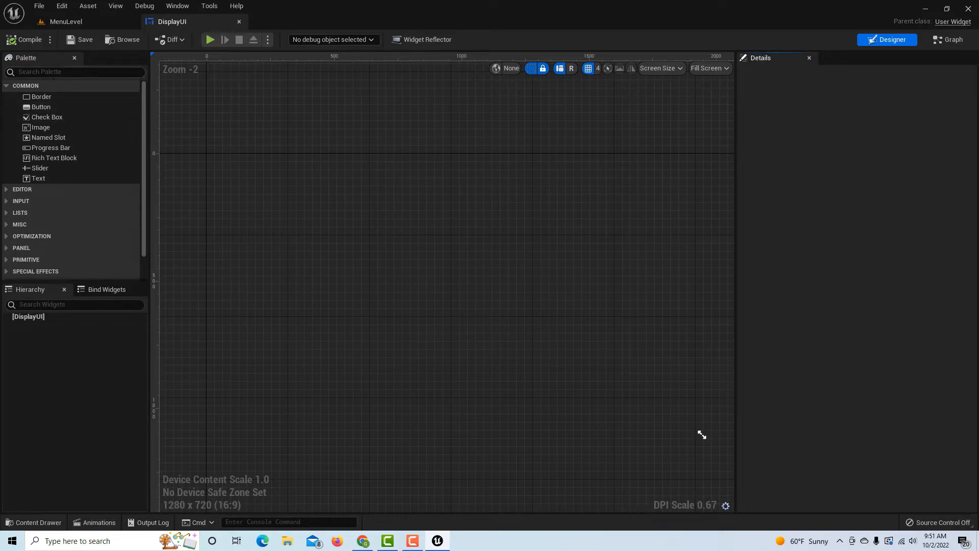
- Add a Canvas Panel as the root of the DisplayUI widget
{"action": "left_click", "coordinate": [76, 71]}
{"action": "type", "text": "can"}
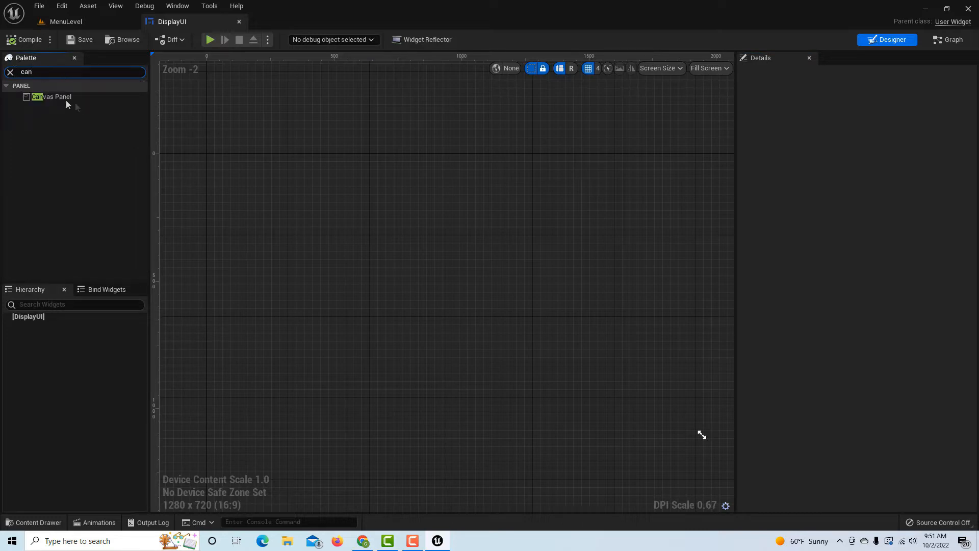
{"action": "left_click", "coordinate": [56, 98]}
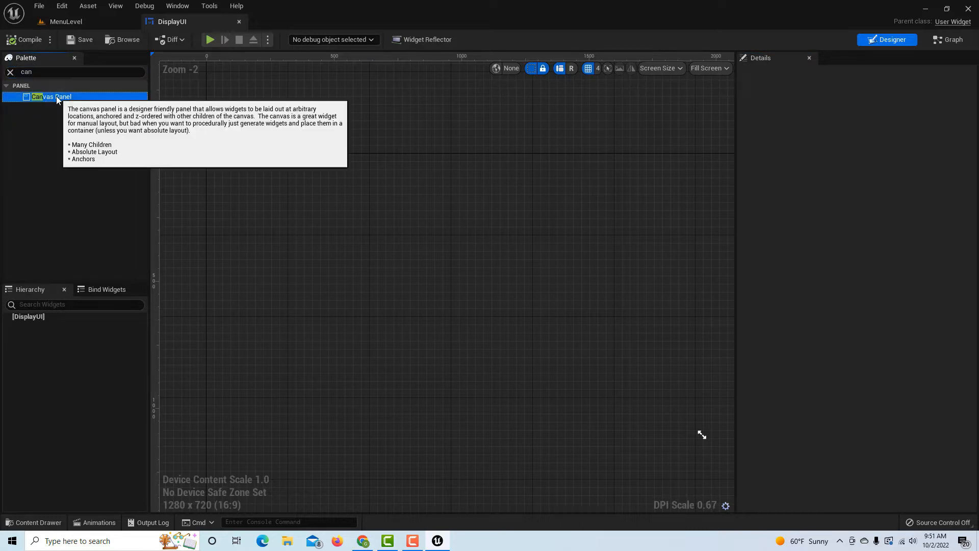
{"action": "left_click_drag", "start_coordinate": [54, 100], "coordinate": [266, 133]}
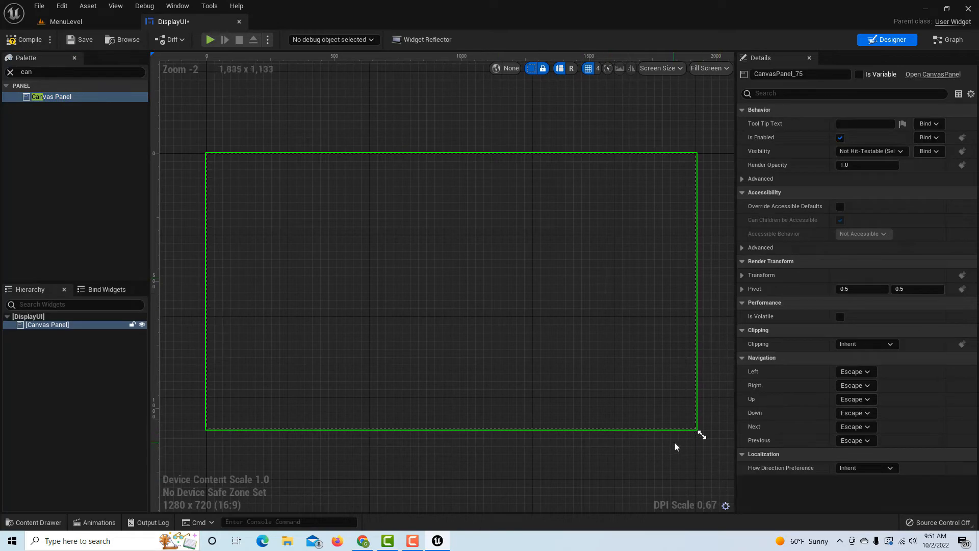
- Rename the root canvas panel to BasePanel
{"action": "mouse_move", "coordinate": [702, 434]}
{"action": "left_mouse_down"}
{"action": "mouse_move", "coordinate": [645, 403]}
{"action": "mouse_move", "coordinate": [701, 433]}
{"action": "left_mouse_up"}
{"action": "key", "text": "F2"}
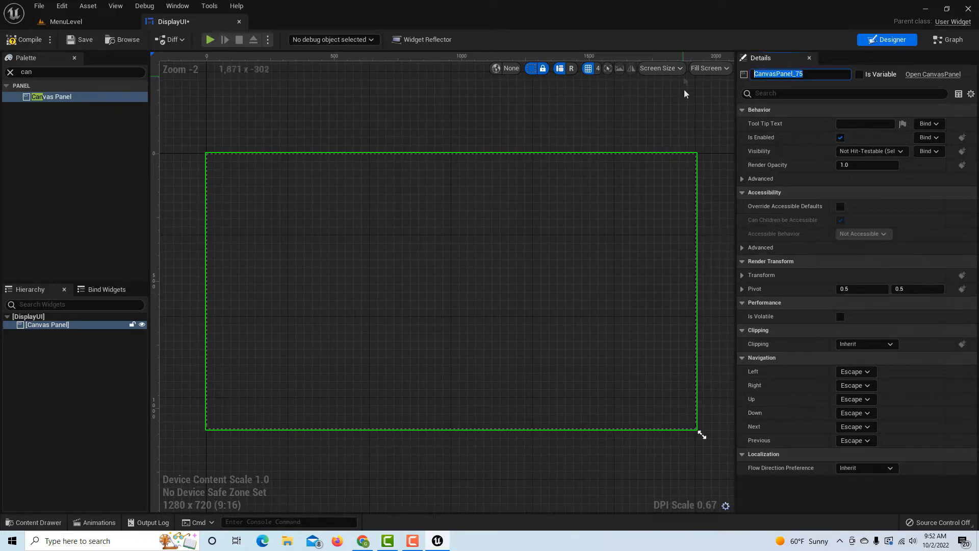
{"action": "type", "text": "BaseP"}
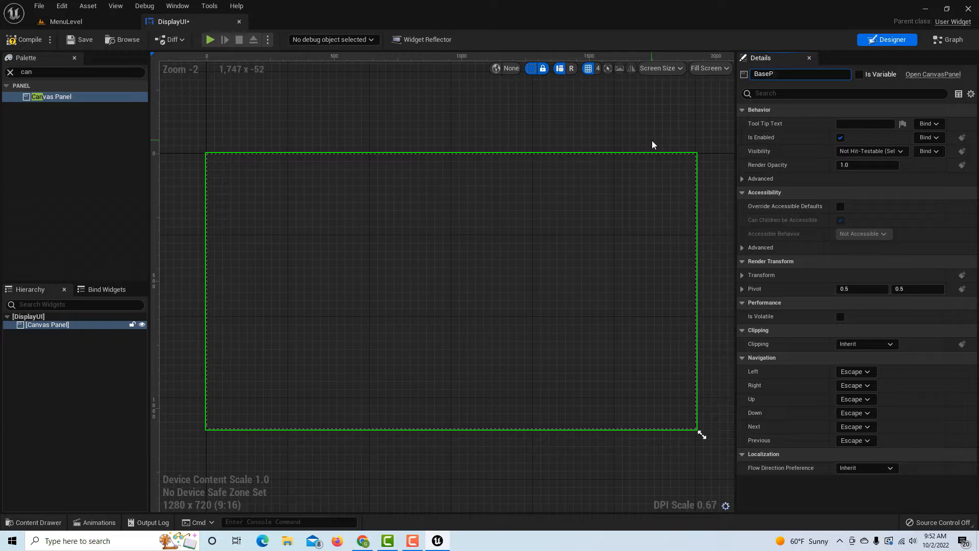
{"action": "type", "text": "anel"}
{"action": "left_click", "coordinate": [592, 117]}
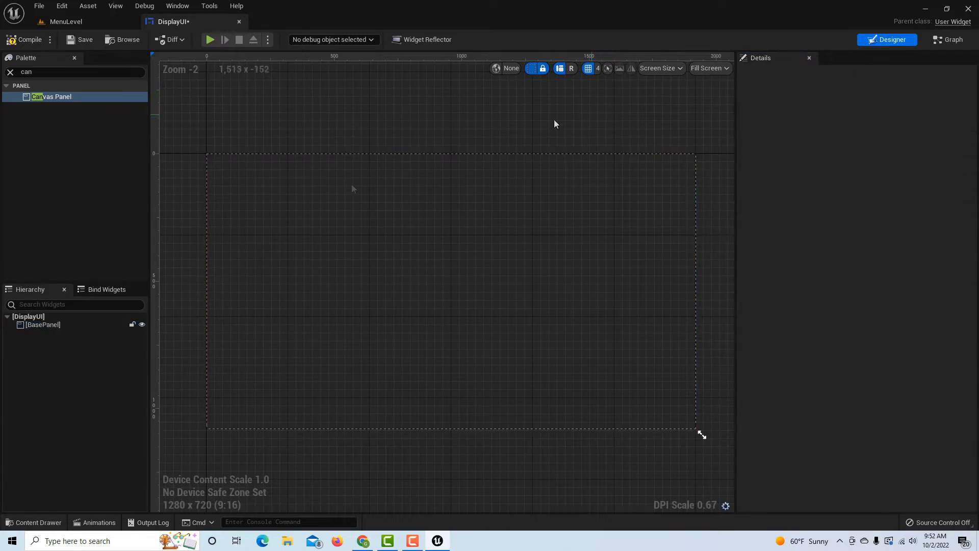
- Add a Widget Switcher as a child of BasePanel and select it
{"action": "left_click", "coordinate": [51, 324]}
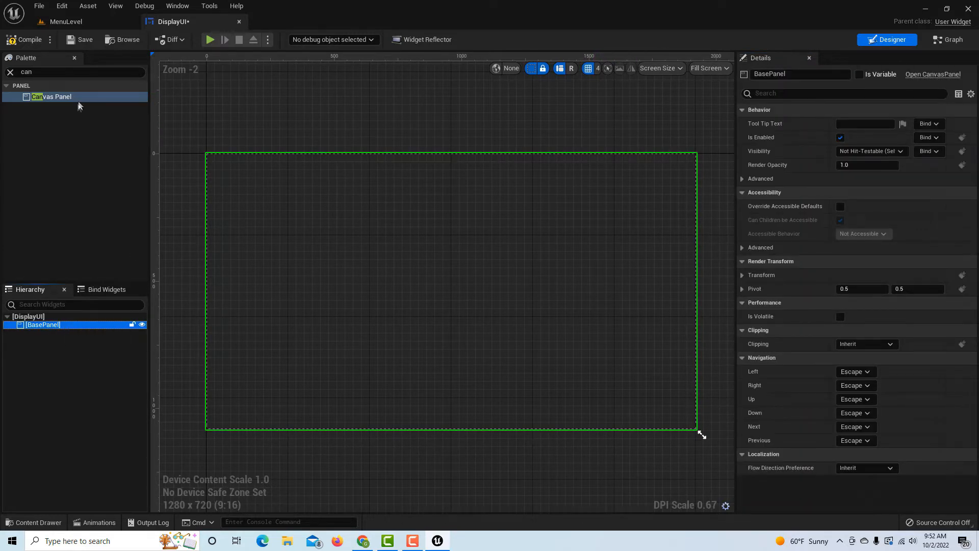
{"action": "left_click", "coordinate": [23, 72]}
{"action": "type", "text": "wid"}
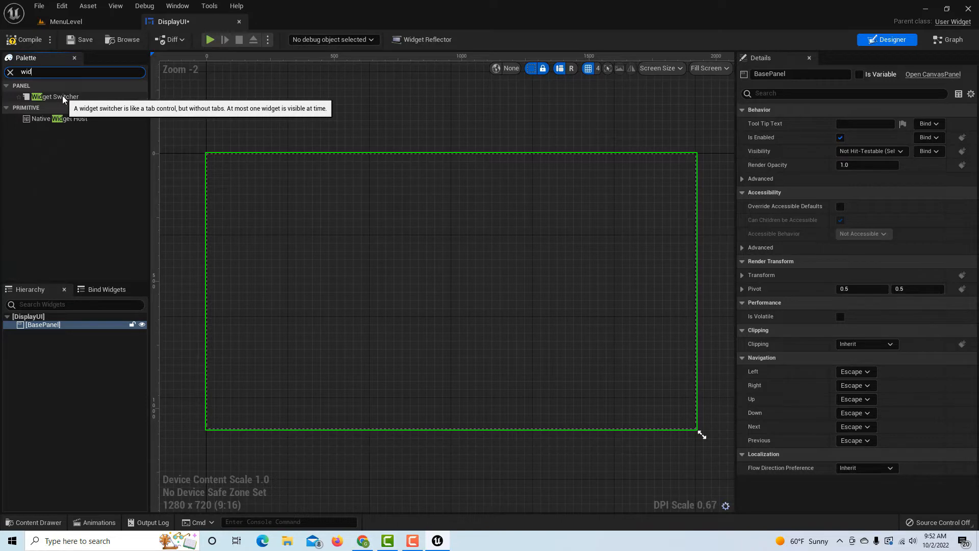
{"action": "left_click", "coordinate": [64, 98]}
{"action": "left_click_drag", "start_coordinate": [63, 100], "coordinate": [52, 328]}
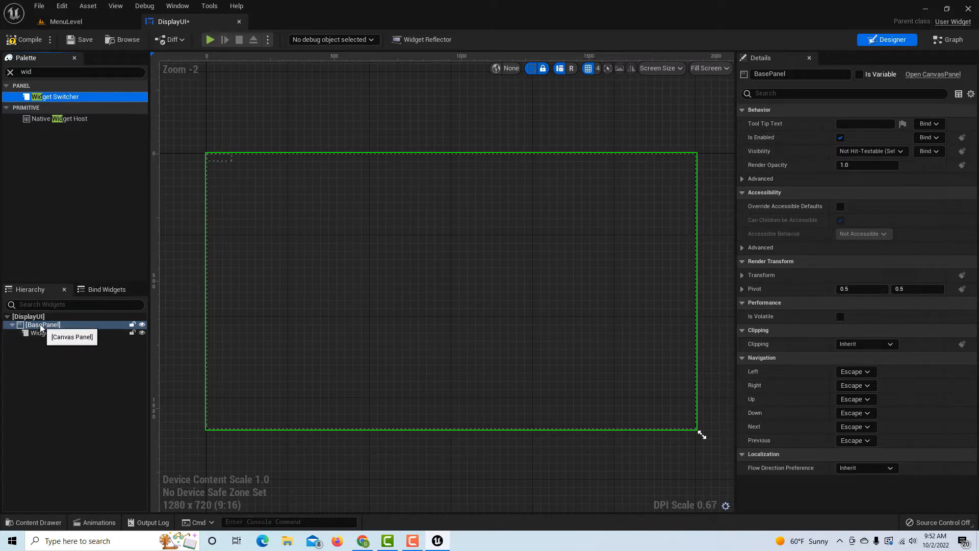
{"action": "left_click", "coordinate": [71, 333]}
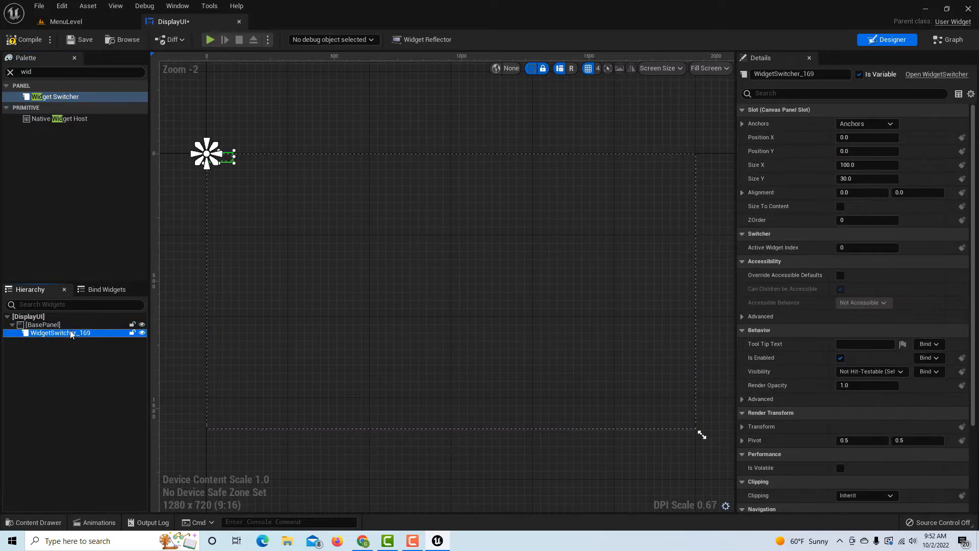
- Search the widget palette for "can" and pick the Canvas Panel
{"action": "left_click", "coordinate": [43, 71]}
{"action": "left_click", "coordinate": [44, 71]}
{"action": "key", "text": "ctrl+a"}
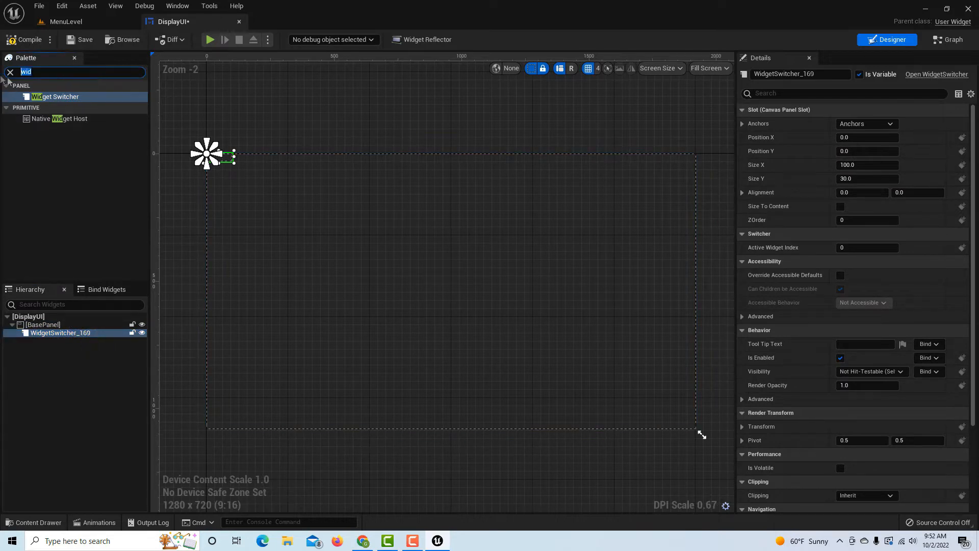
{"action": "type", "text": "can"}
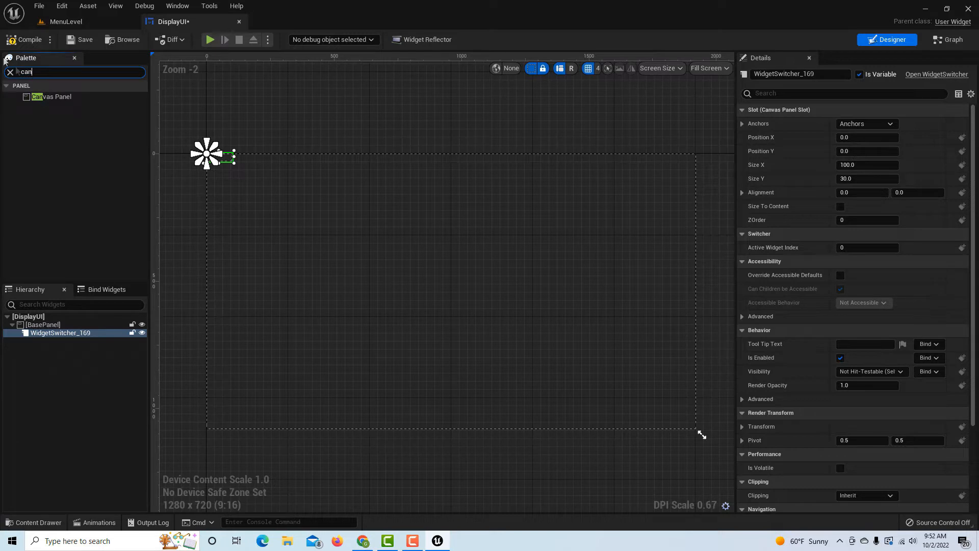
{"action": "left_click_drag", "start_coordinate": [46, 100], "coordinate": [126, 366]}
- Stretch the widget switcher over the whole canvas, about 1920 by 1083, and set its anchors to fill BasePanel
{"action": "left_click", "coordinate": [78, 333]}
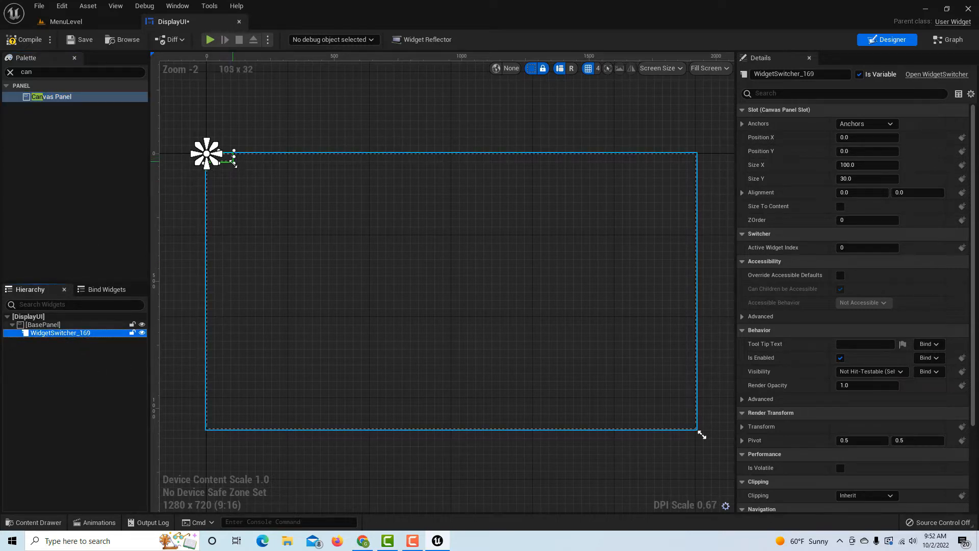
{"action": "left_click_drag", "start_coordinate": [233, 162], "coordinate": [697, 431]}
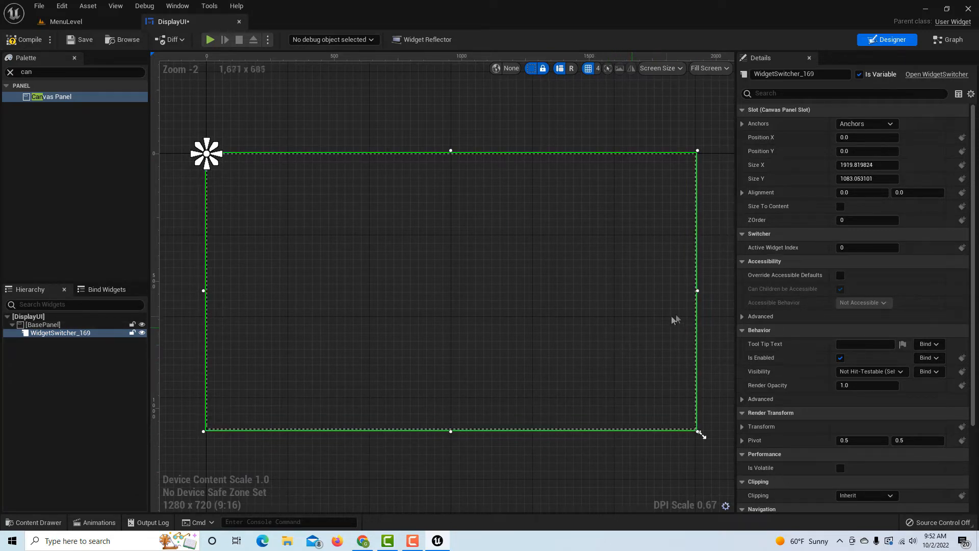
{"action": "left_click", "coordinate": [893, 128]}
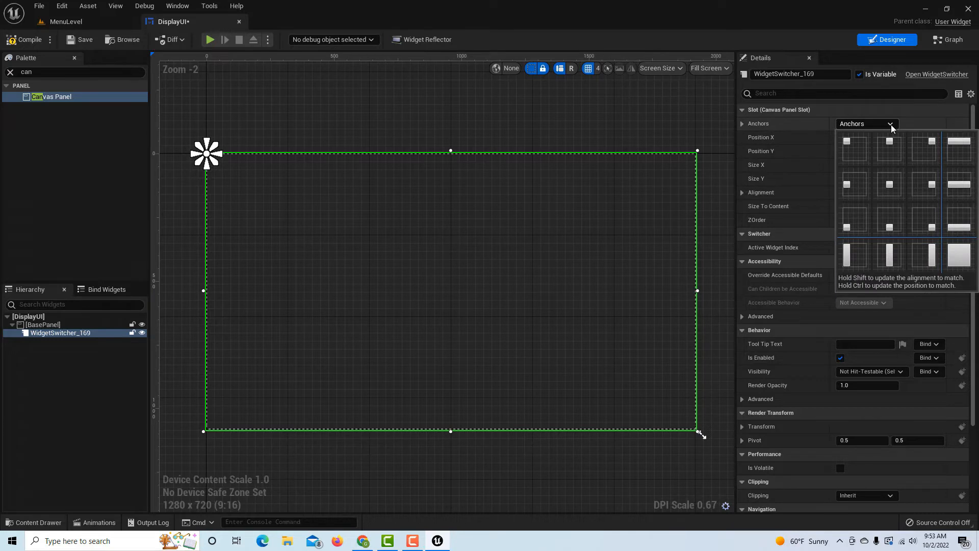
{"action": "left_click", "coordinate": [957, 255]}
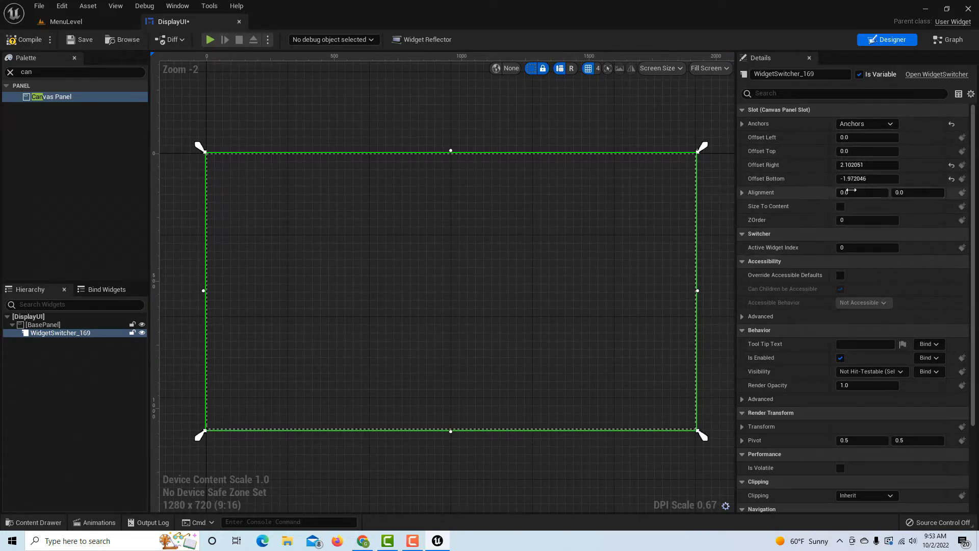
- Set the widget switcher's right and bottom offsets to 0 and reapply the full-stretch anchor preset
{"action": "left_click", "coordinate": [857, 165]}
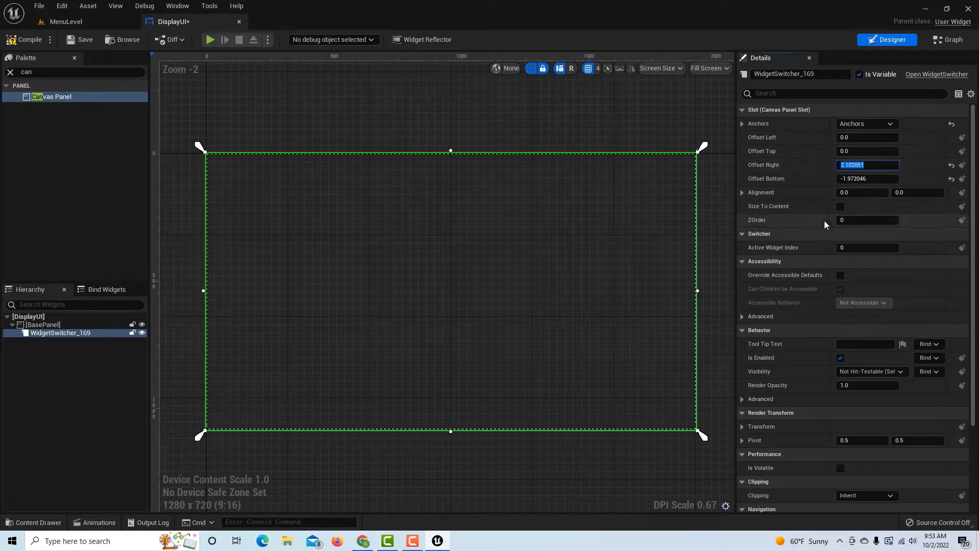
{"action": "type", "text": "0"}
{"action": "key", "text": "Return"}
{"action": "left_click", "coordinate": [855, 177]}
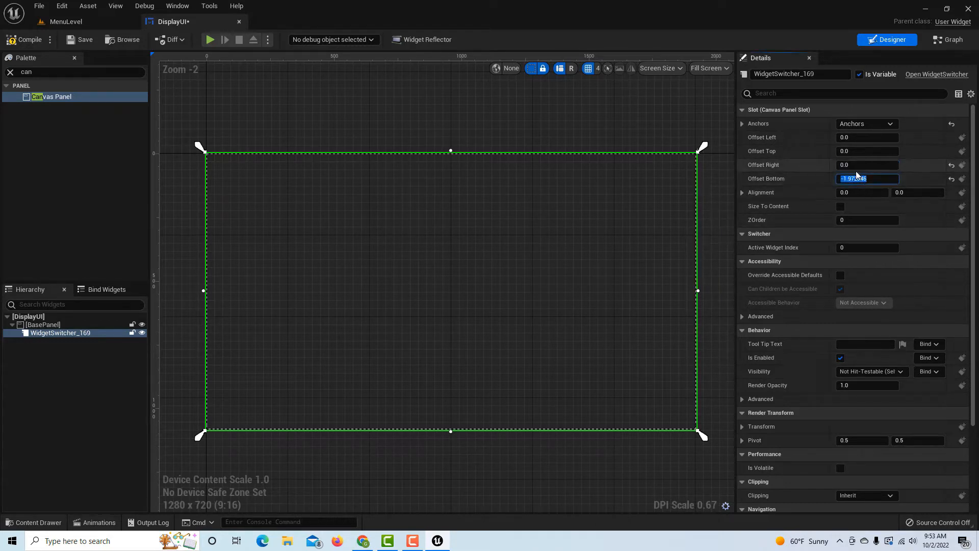
{"action": "key", "text": "Return"}
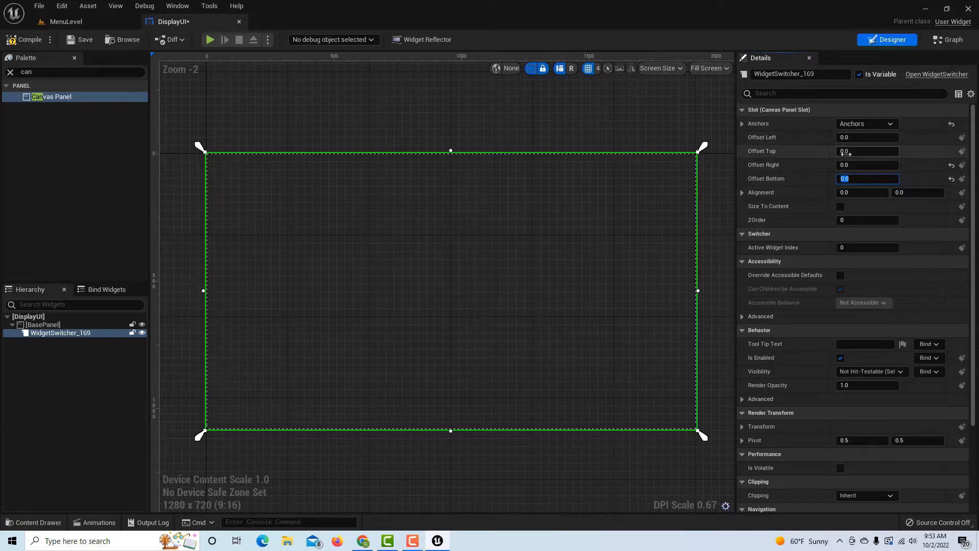
{"action": "left_click", "coordinate": [889, 127]}
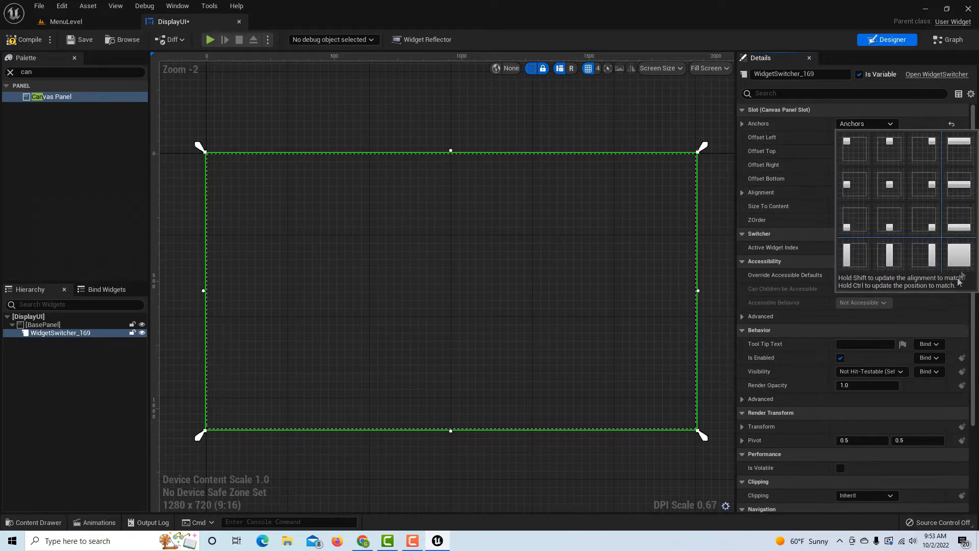
{"action": "left_click", "coordinate": [959, 255]}
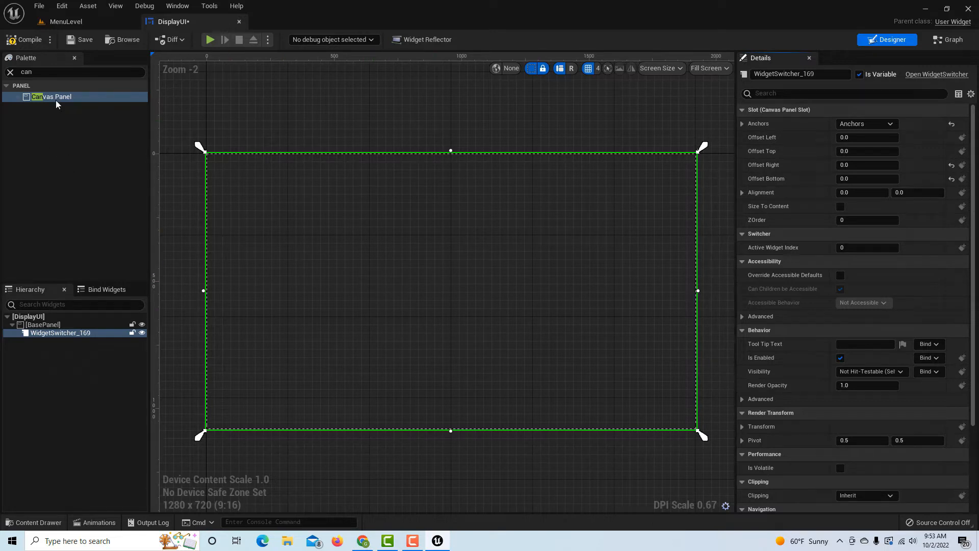
- Add two Canvas Panels as children of the widget switcher
{"action": "left_click_drag", "start_coordinate": [56, 104], "coordinate": [57, 335]}
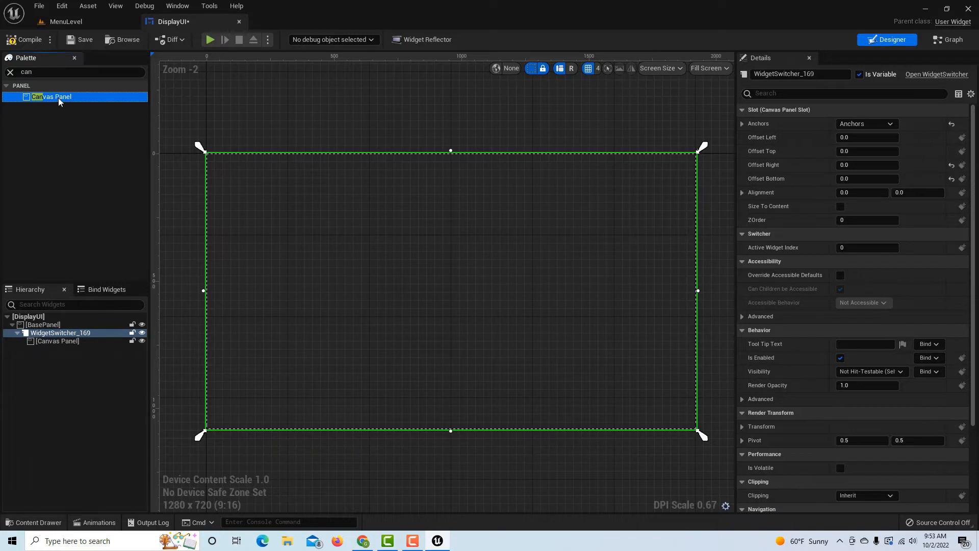
{"action": "left_click_drag", "start_coordinate": [60, 102], "coordinate": [47, 344]}
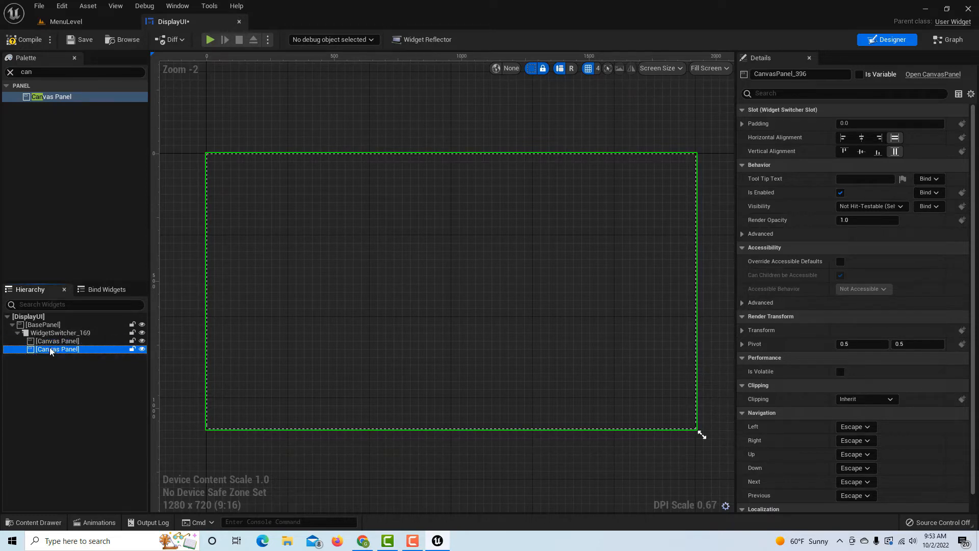
- Rename the first canvas panel under the widget switcher to MenuPage0
{"action": "left_click", "coordinate": [56, 342]}
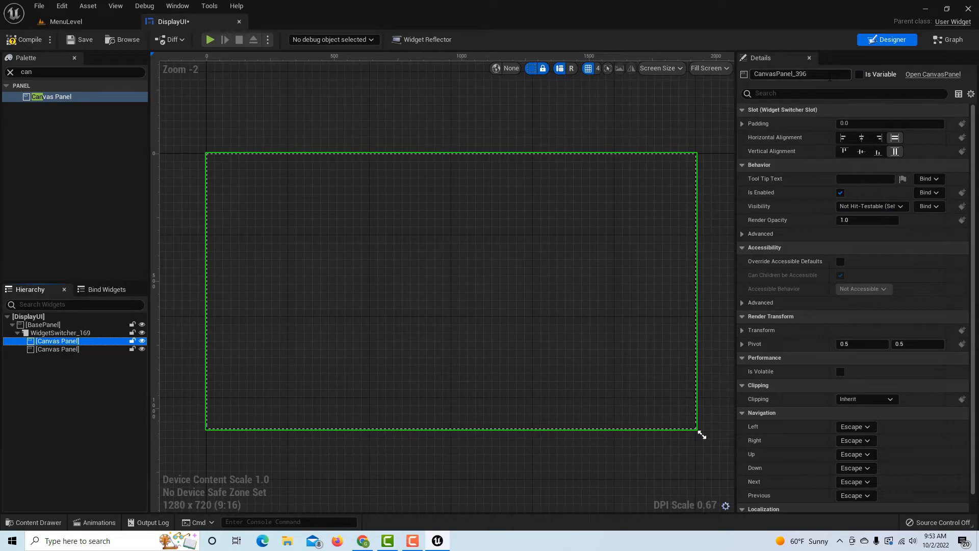
{"action": "left_click", "coordinate": [830, 76]}
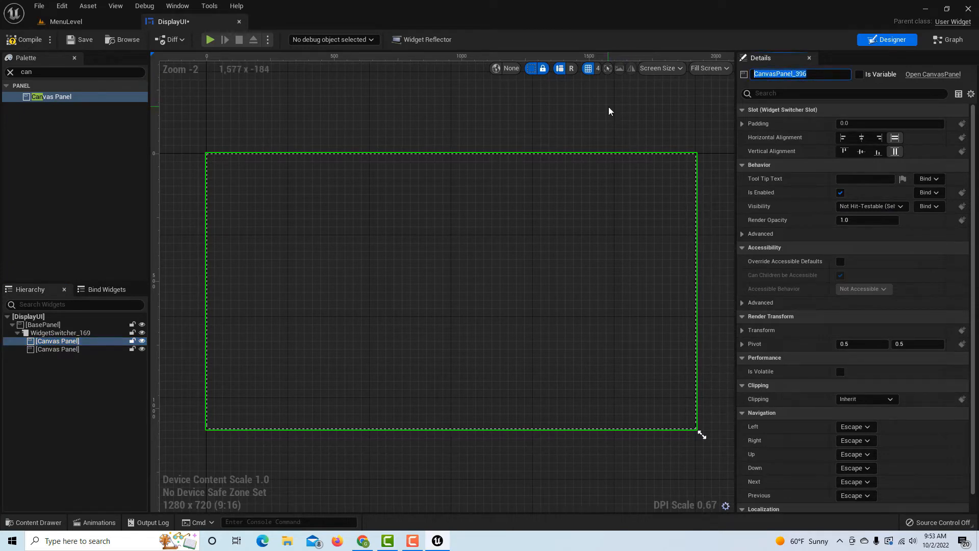
{"action": "type", "text": "MenuPage0"}
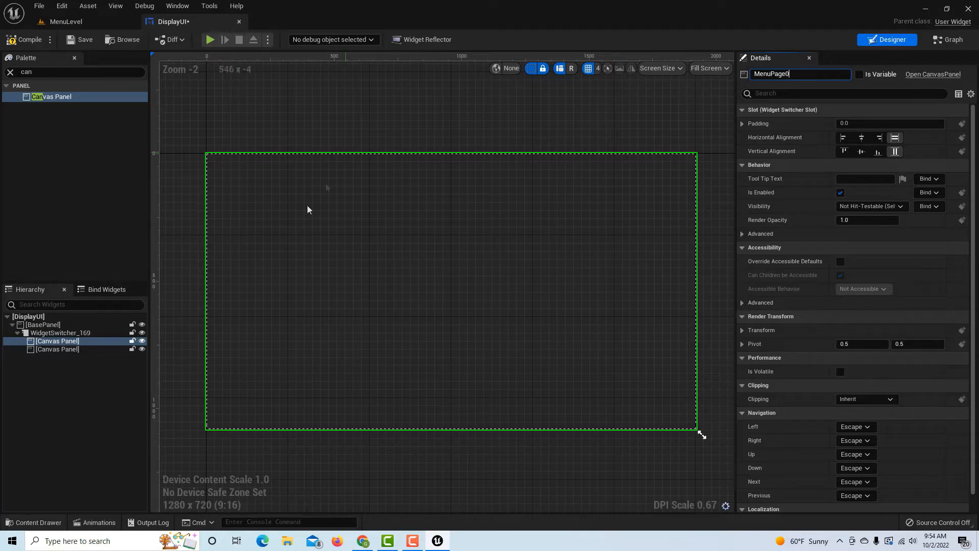
{"action": "key", "text": "Return"}
- Rename the second canvas panel under the widget switcher to HelpPage2
{"action": "left_click", "coordinate": [57, 349]}
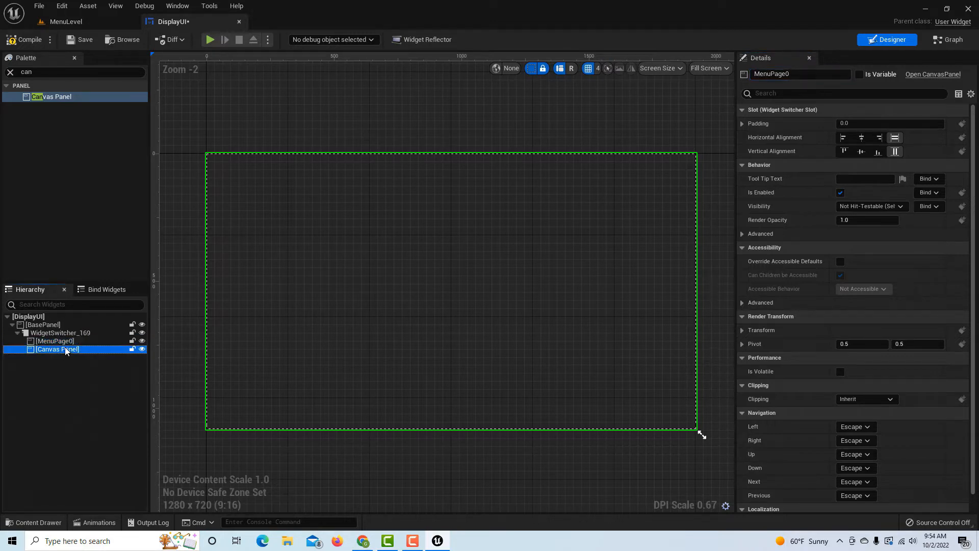
{"action": "key", "text": "F2"}
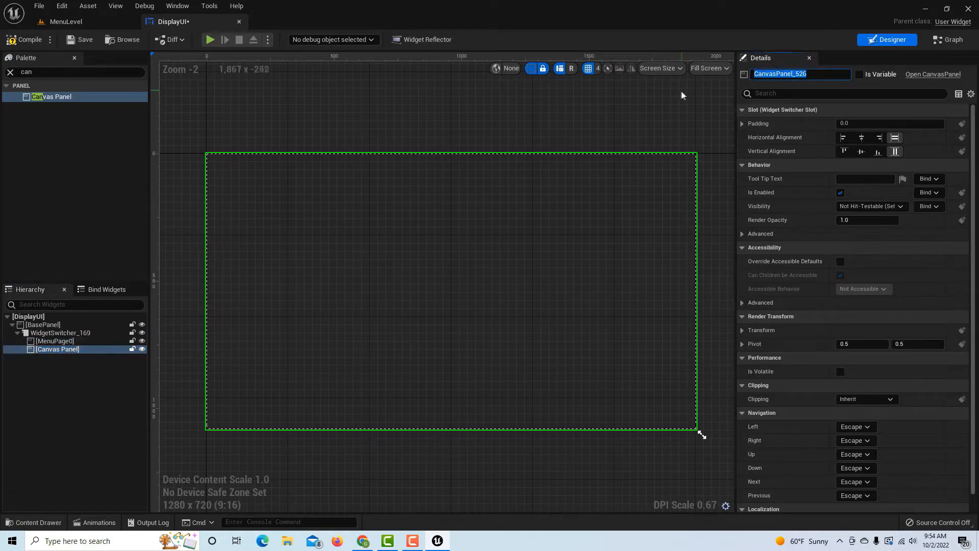
{"action": "type", "text": "HelpPage2"}
{"action": "key", "text": "Return"}
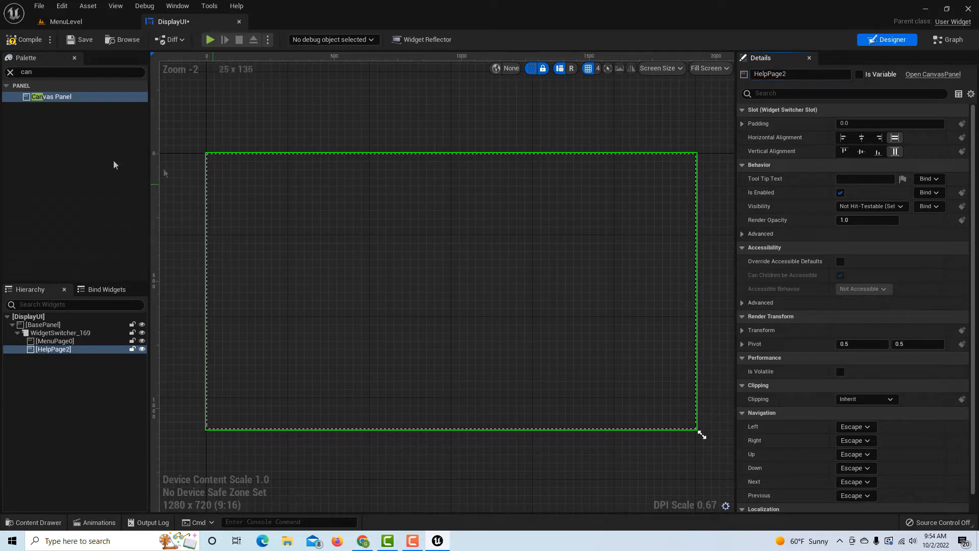
- Find the Button widget in the palette and add it as a child of MenuPage0
{"action": "left_click", "coordinate": [55, 348]}
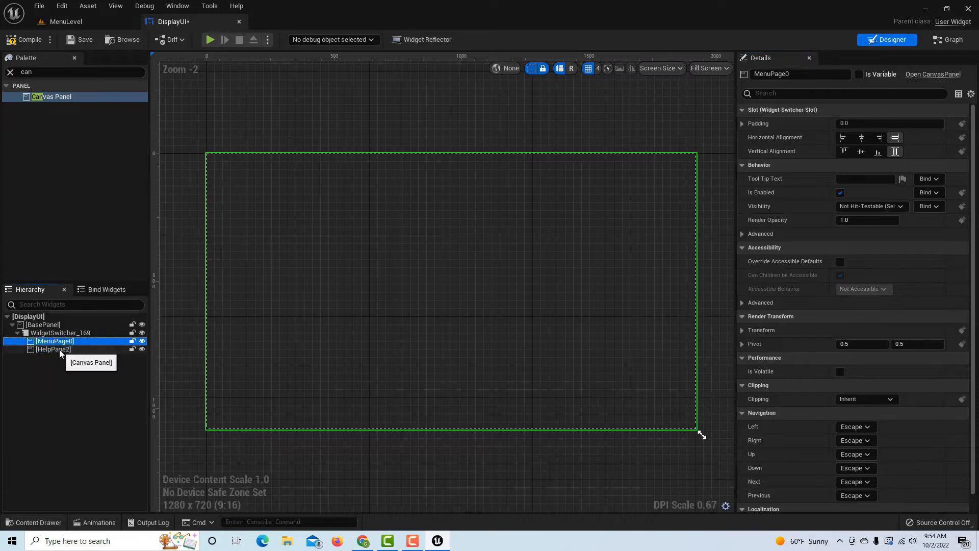
{"action": "left_click", "coordinate": [64, 334]}
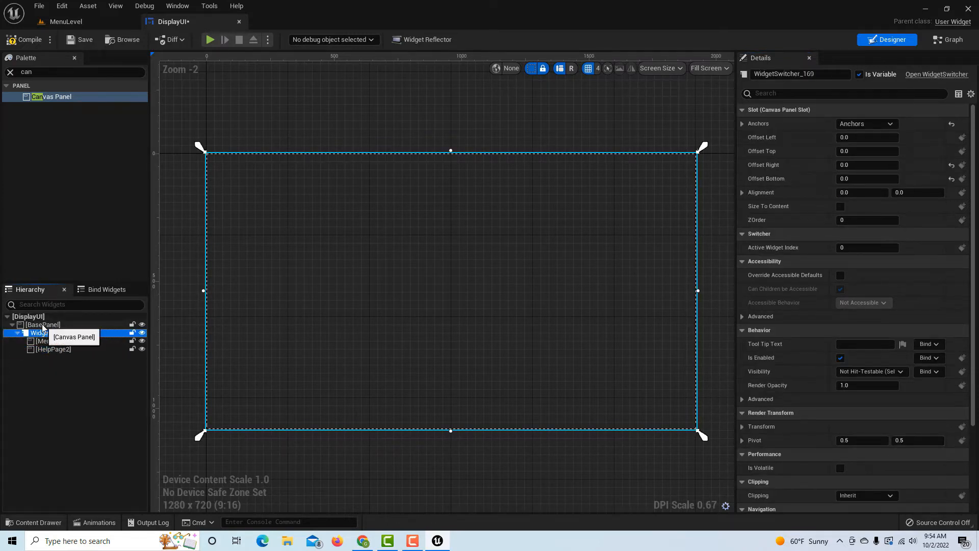
{"action": "left_click_drag", "start_coordinate": [93, 102], "coordinate": [62, 340]}
{"action": "left_click", "coordinate": [81, 71]}
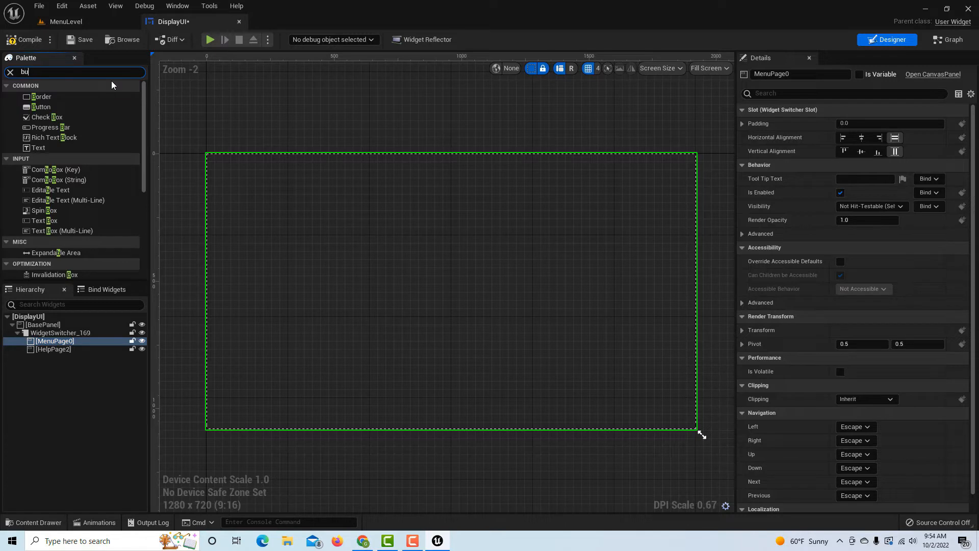
{"action": "type", "text": "utton"}
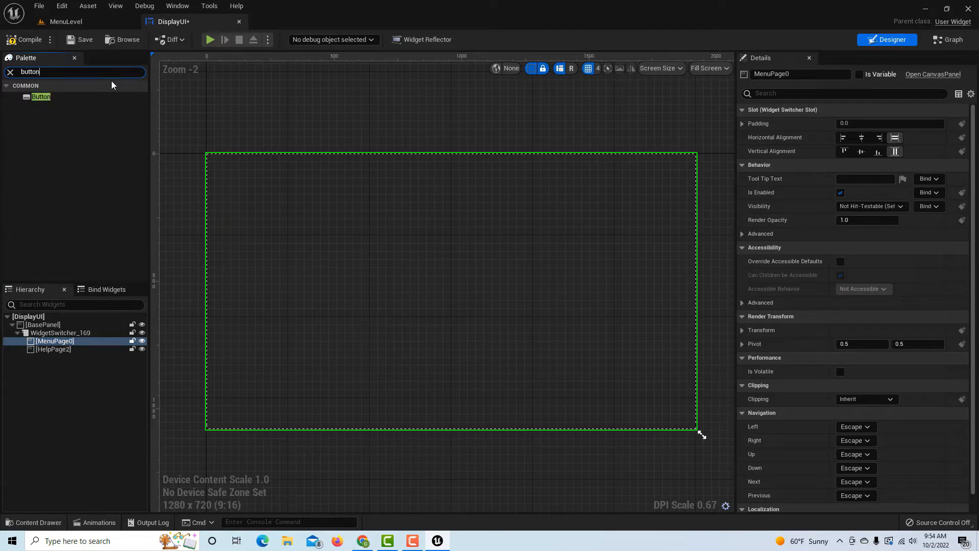
{"action": "left_click_drag", "start_coordinate": [43, 96], "coordinate": [57, 344]}
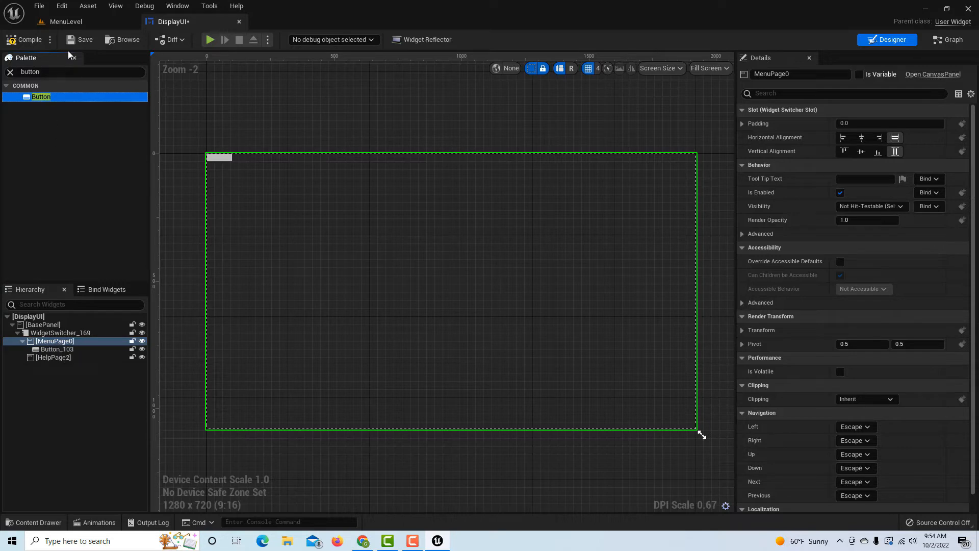
- Find the Text widget in the palette and add it inside the new button on MenuPage0
{"action": "left_click", "coordinate": [21, 71]}
{"action": "type", "text": "text"}
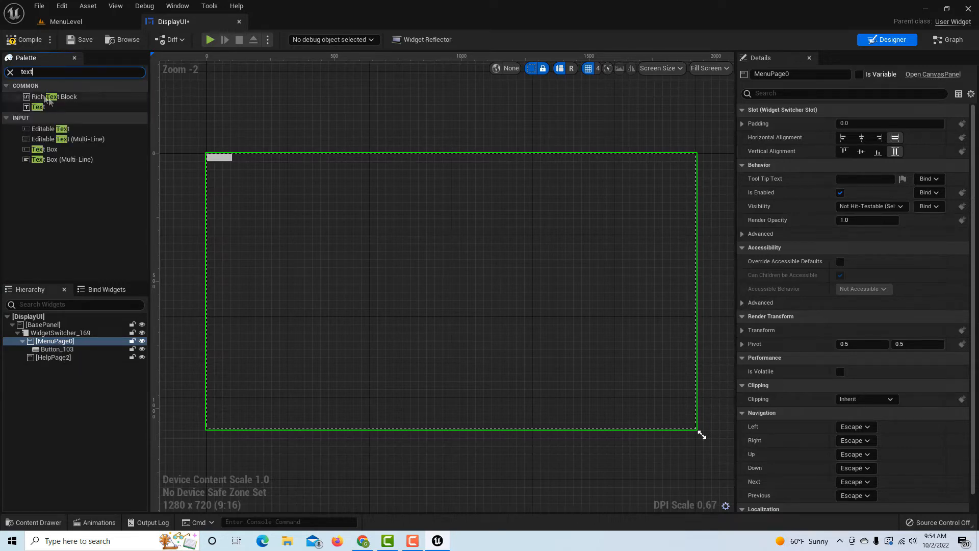
{"action": "left_click_drag", "start_coordinate": [38, 106], "coordinate": [54, 349]}
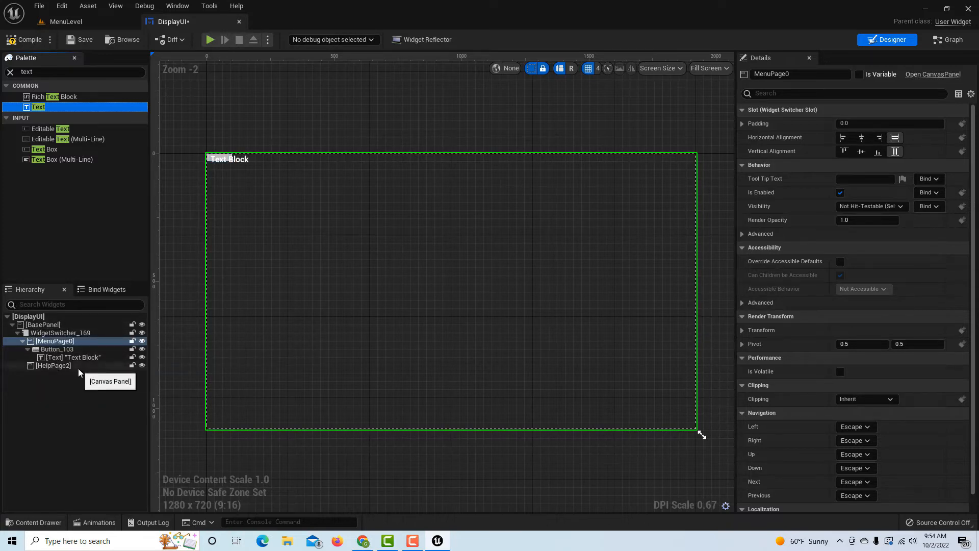
- Rename the button to Play_Button and anchor it to the center of MenuPage0
{"action": "left_click", "coordinate": [58, 349]}
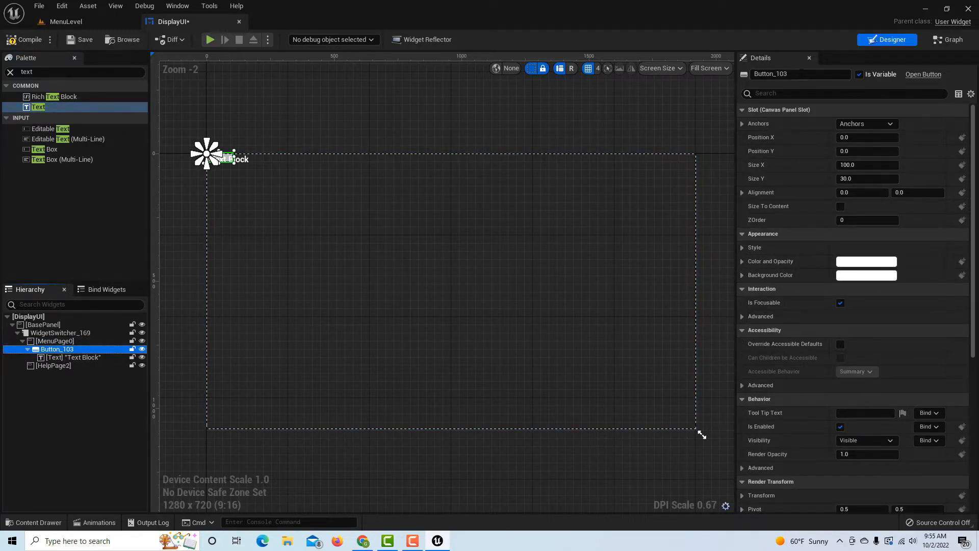
{"action": "left_click", "coordinate": [780, 74]}
{"action": "type", "text": "Play_"}
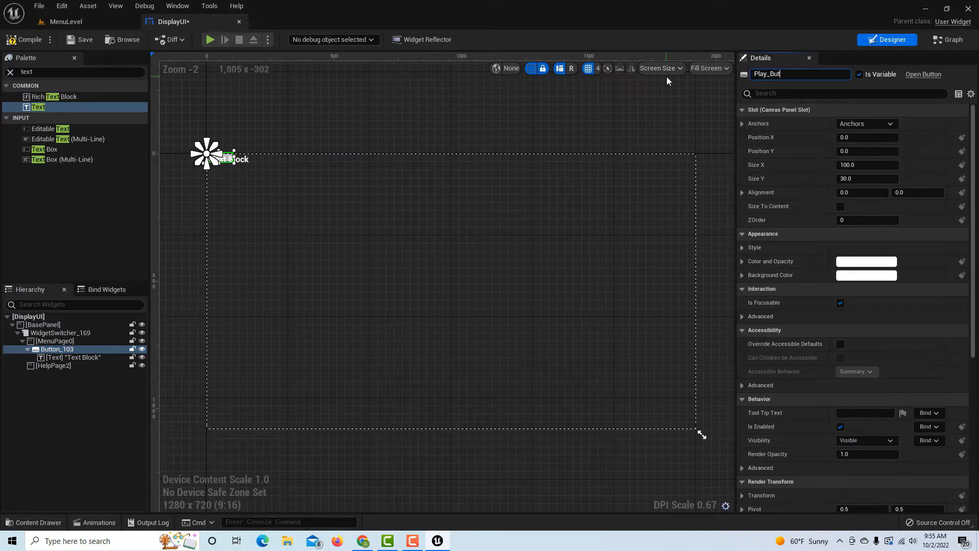
{"action": "key", "text": "Return"}
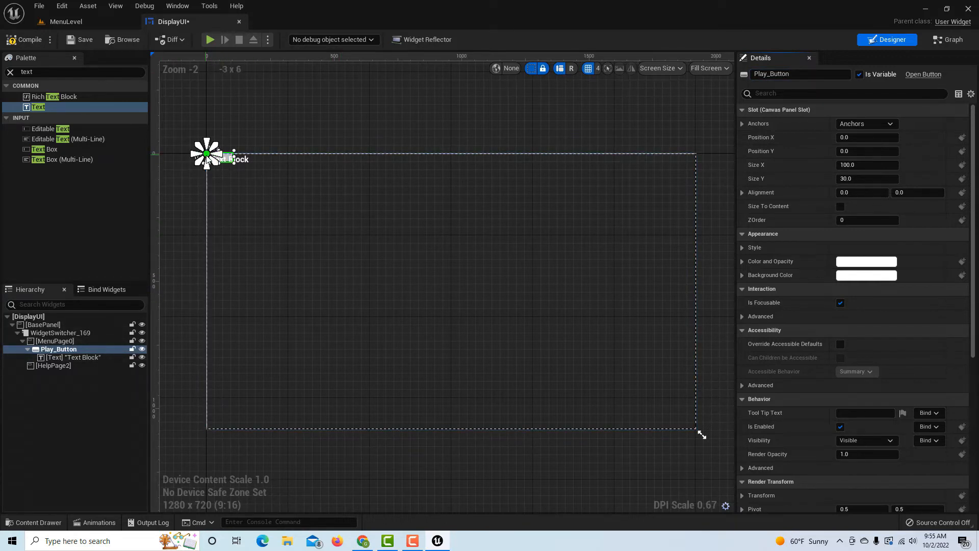
{"action": "left_click", "coordinate": [884, 127]}
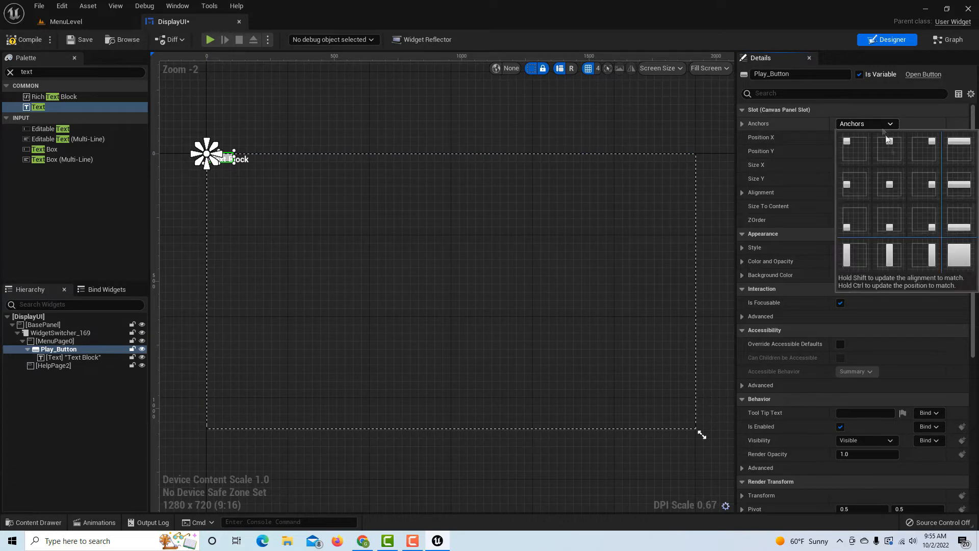
{"action": "left_click", "coordinate": [890, 185]}
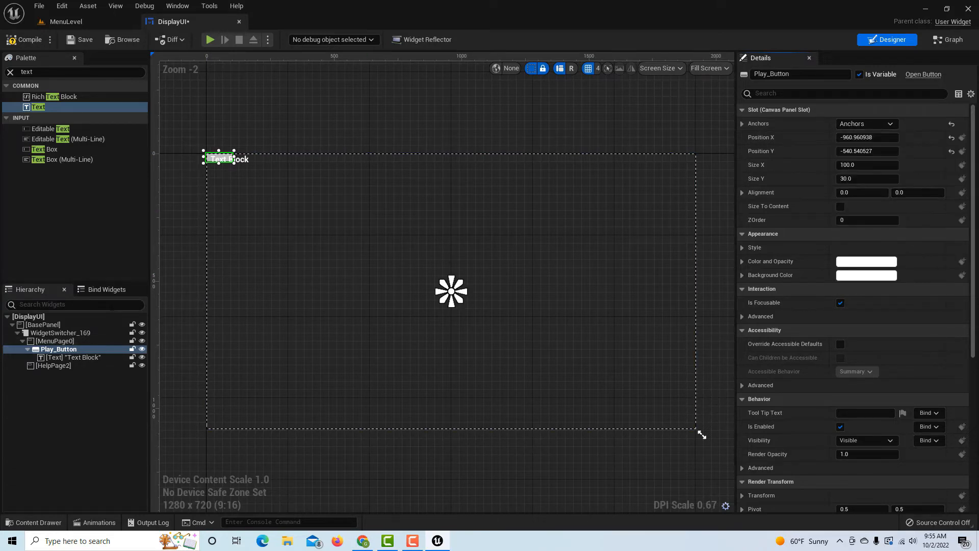
- Set the text inside Play_Button to "Play"
{"action": "left_click", "coordinate": [93, 359]}
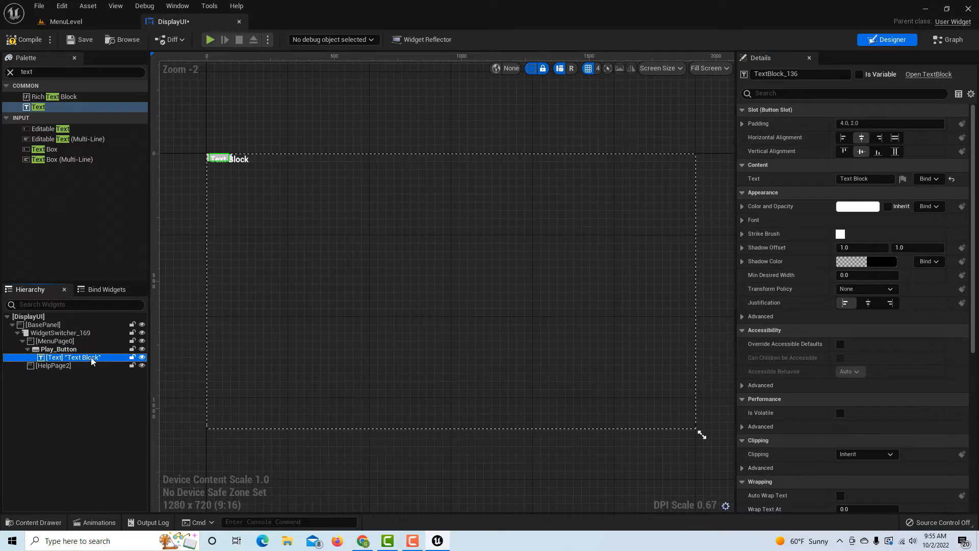
{"action": "left_click", "coordinate": [876, 178]}
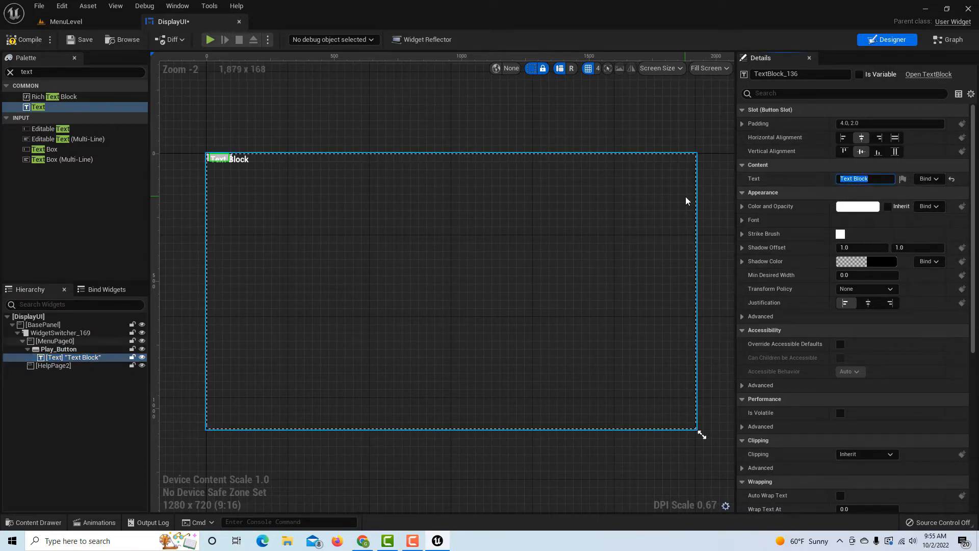
{"action": "key", "text": "Return"}
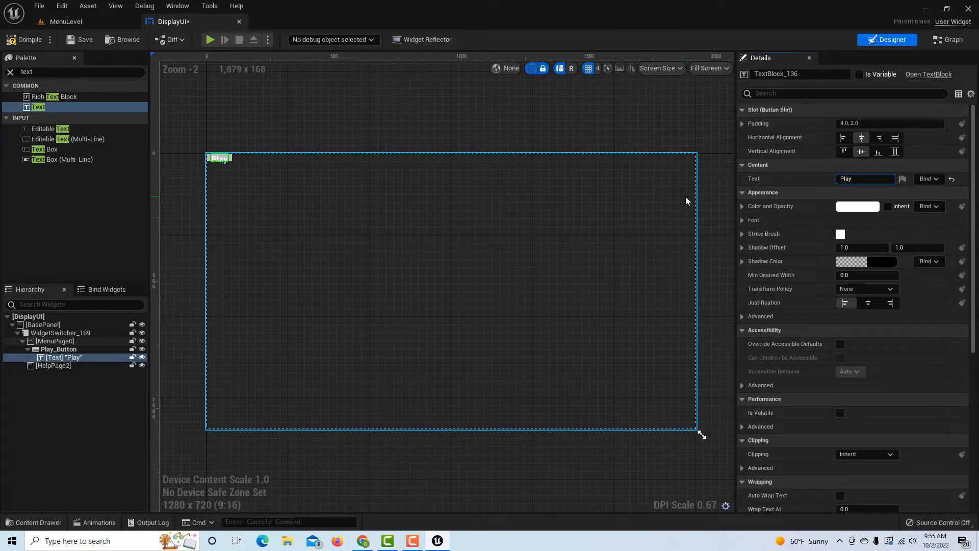
- Set Play_Button's Position X and Position Y to 0 so it sits at its center anchor
{"action": "left_click", "coordinate": [71, 349]}
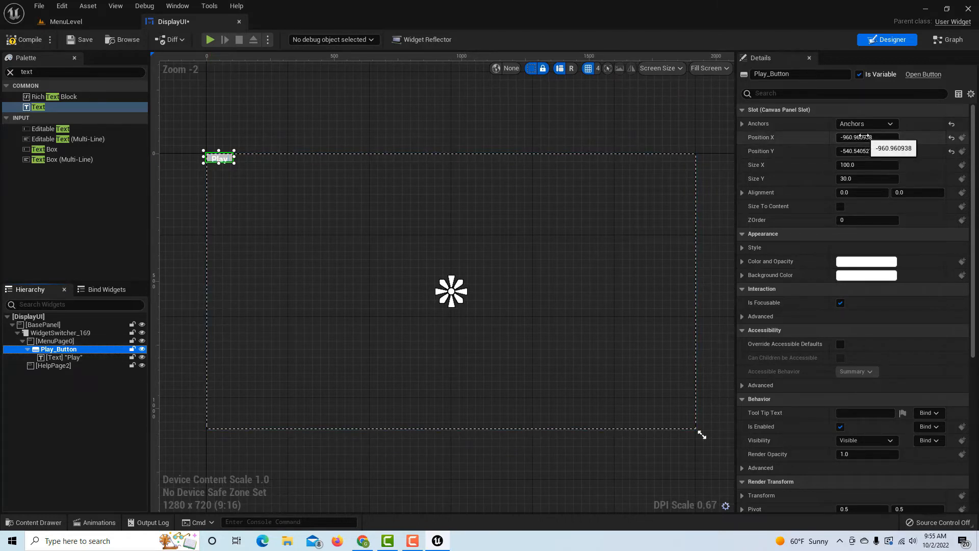
{"action": "left_click", "coordinate": [862, 137]}
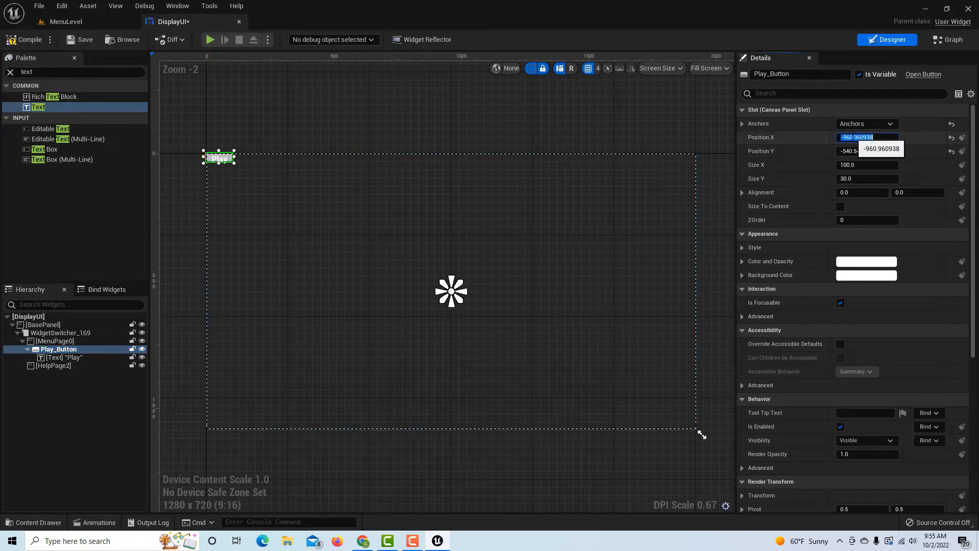
{"action": "type", "text": "0"}
{"action": "key", "text": "Tab"}
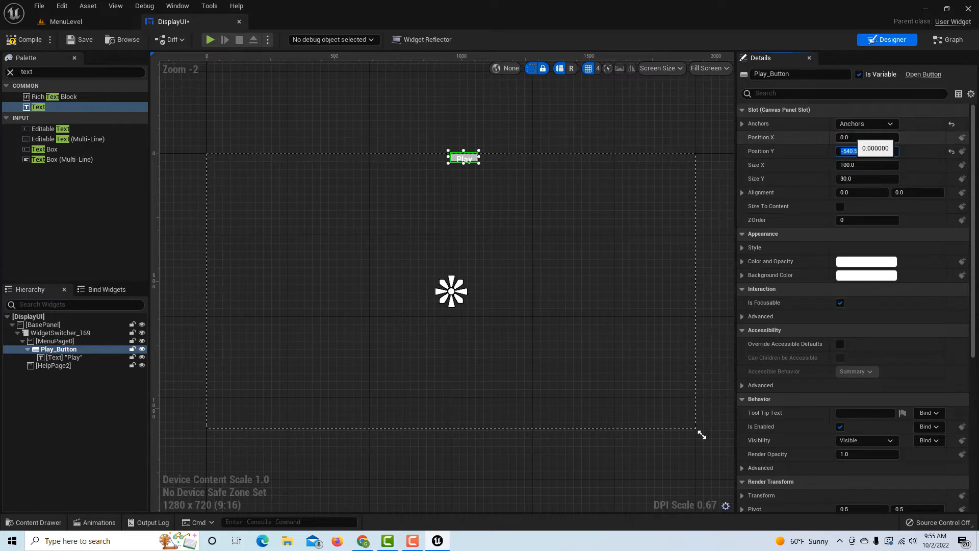
{"action": "key", "text": "Tab"}
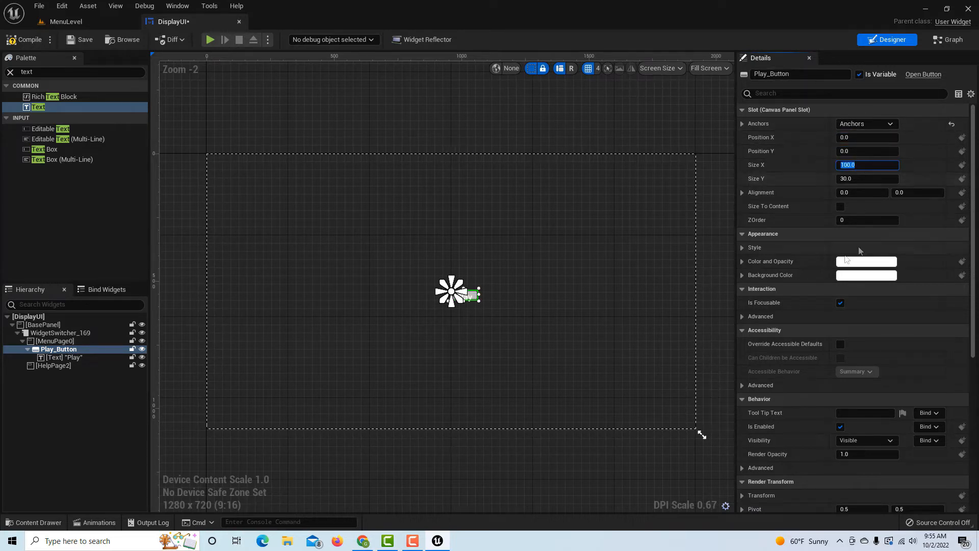
- Enable Size To Content for Play_Button and set its alignment to 0.5 on both axes
{"action": "left_click", "coordinate": [841, 207]}
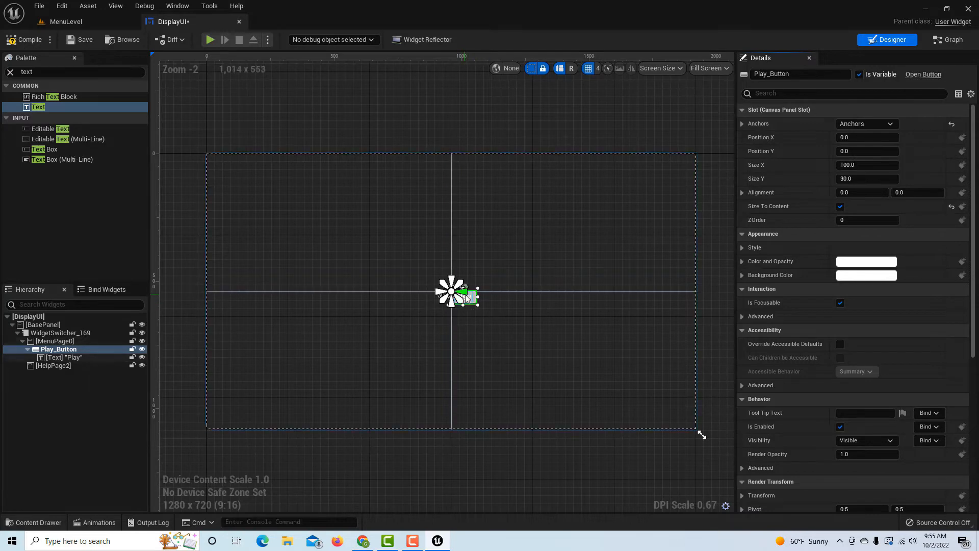
{"action": "left_click", "coordinate": [857, 192]}
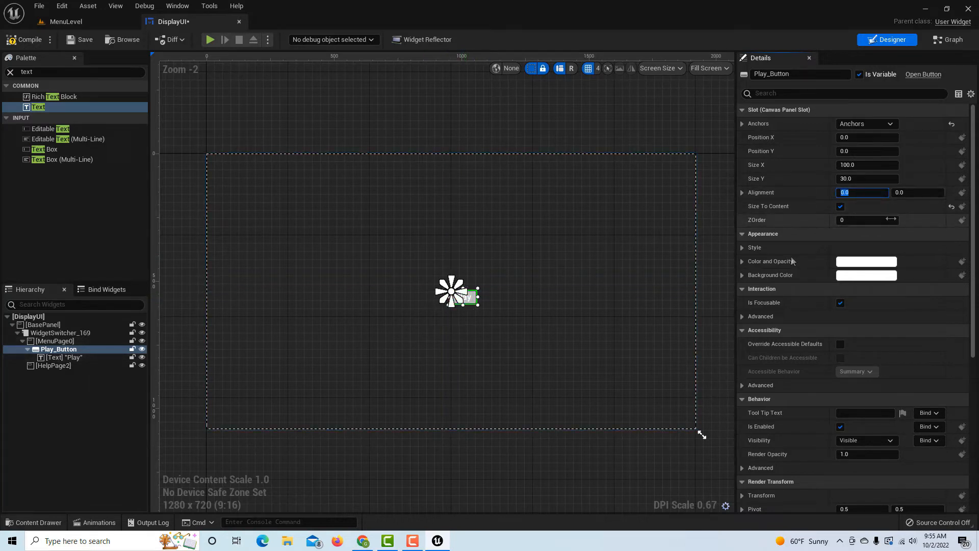
{"action": "key", "text": "BackSpace"}
{"action": "type", "text": ".5"}
{"action": "key", "text": "Tab"}
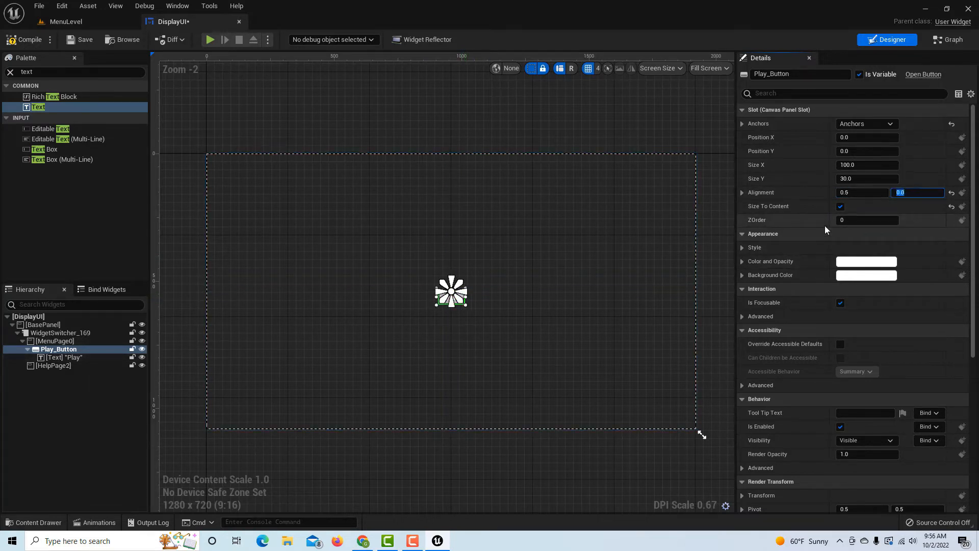
{"action": "key", "text": "Return"}
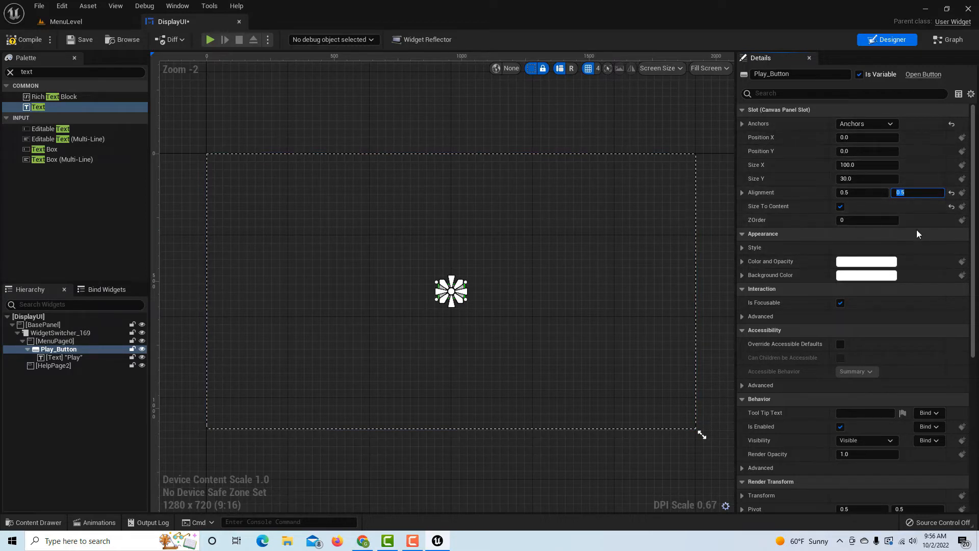
- Compile and save the DisplayUI widget and expand Play_Button's Normal style settings
{"action": "left_click", "coordinate": [743, 247]}
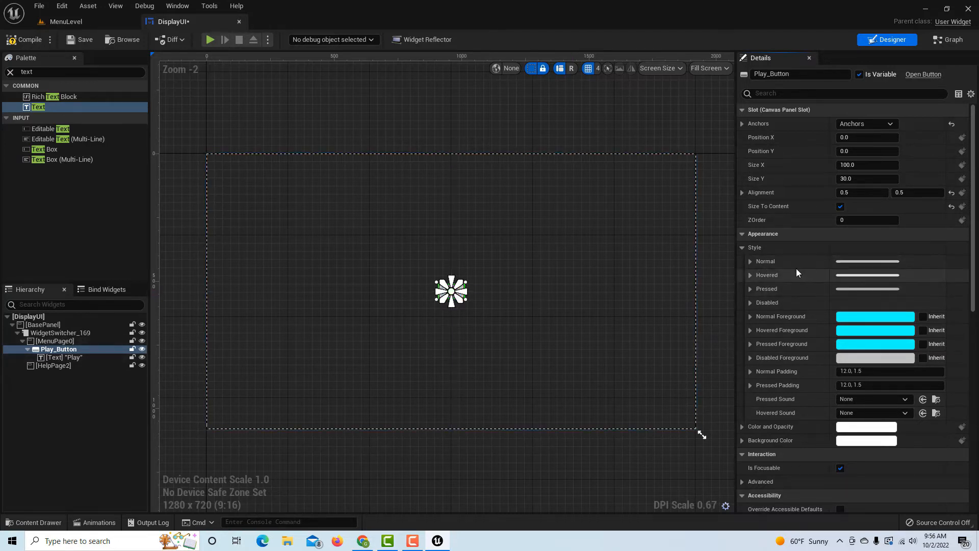
{"action": "left_click", "coordinate": [30, 41]}
{"action": "left_click", "coordinate": [82, 40]}
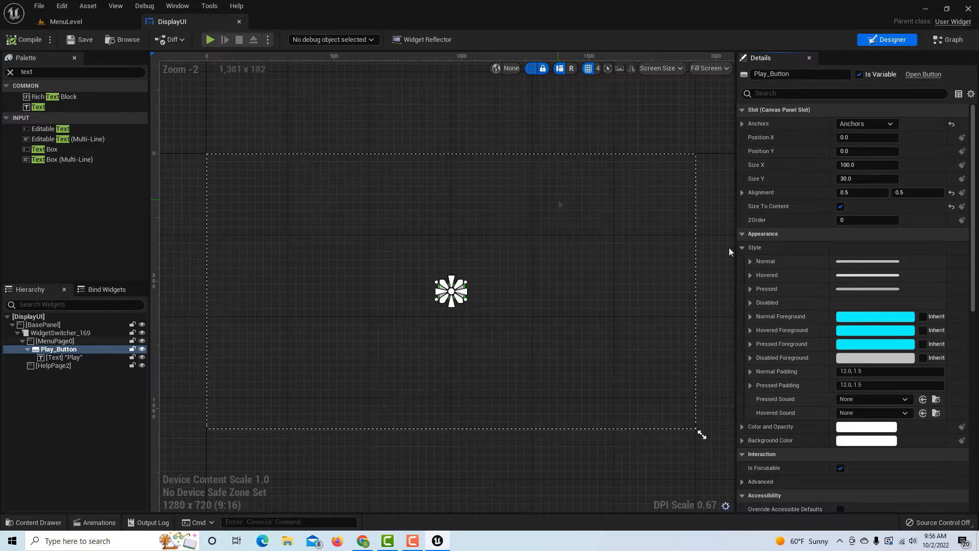
{"action": "left_click", "coordinate": [750, 262]}
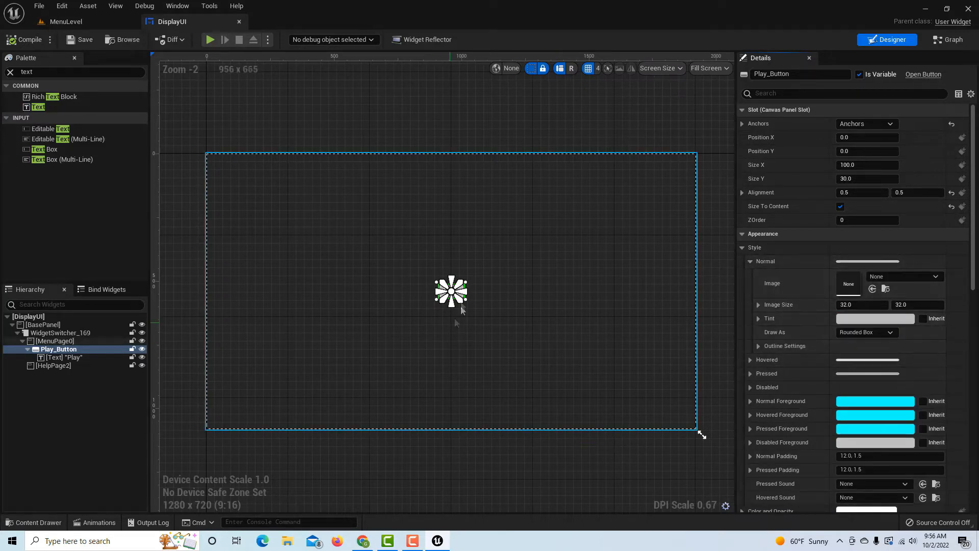
- Run MenuLevel to check whether the menu appears, and stop the play session
{"action": "left_click", "coordinate": [210, 41]}
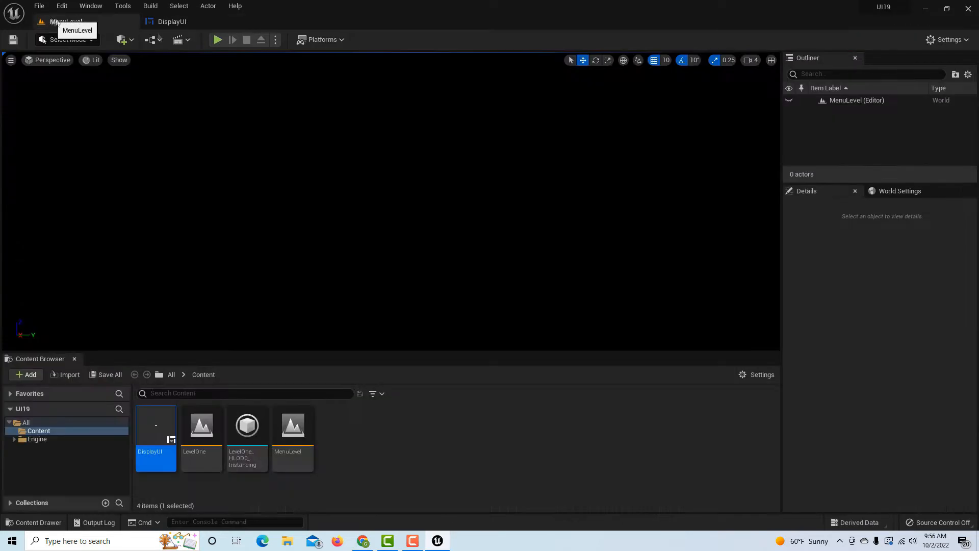
{"action": "left_click", "coordinate": [565, 296]}
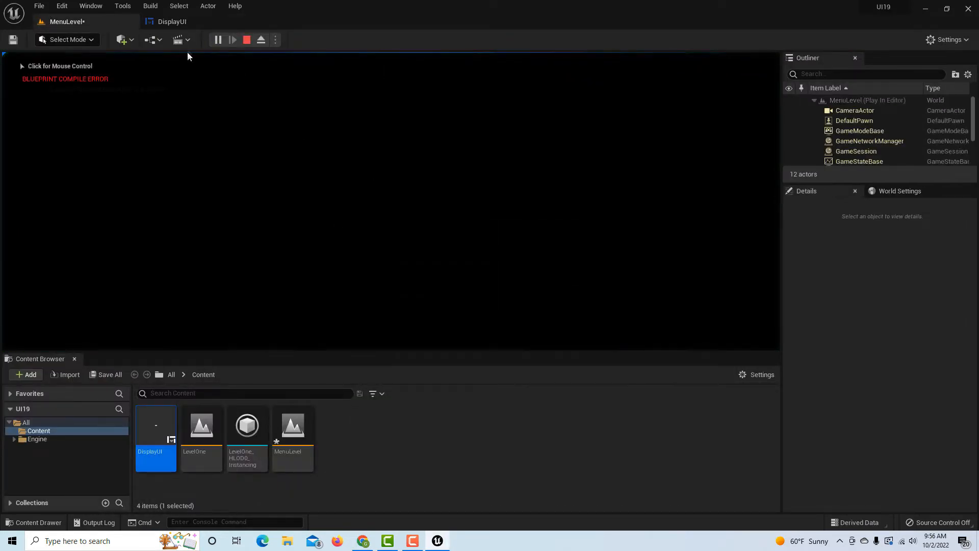
{"action": "left_click", "coordinate": [166, 21]}
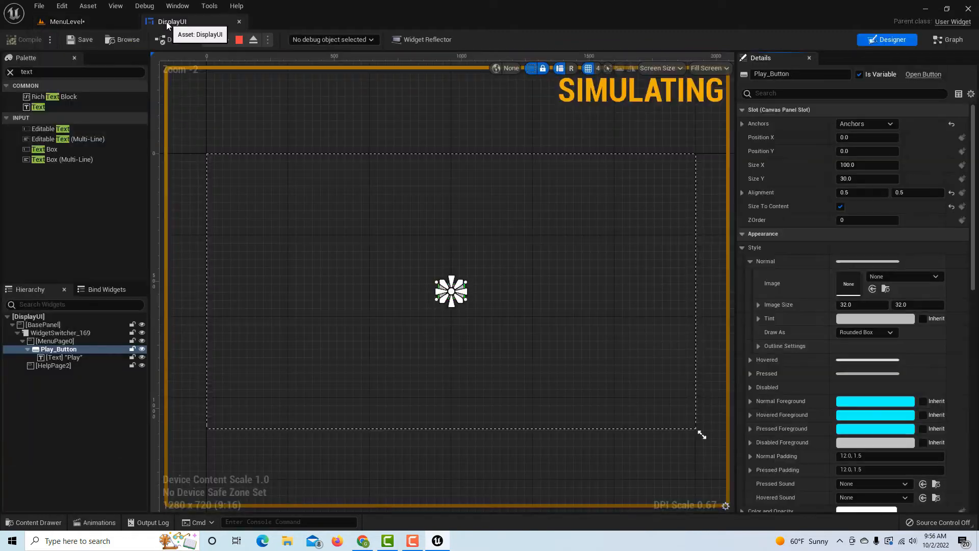
{"action": "left_click", "coordinate": [239, 40]}
{"action": "left_click", "coordinate": [101, 23]}
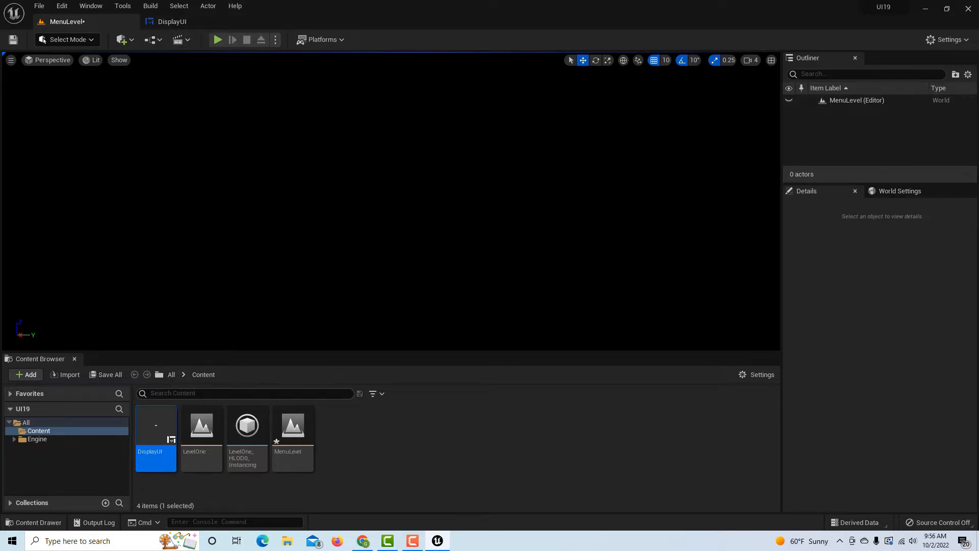
- In MenuLevel's Level Blueprint, connect the Create Display UI Widget node's Return Value to Add to Viewport's Target and compile
{"action": "left_click", "coordinate": [153, 40]}
{"action": "mouse_move", "coordinate": [187, 91]}
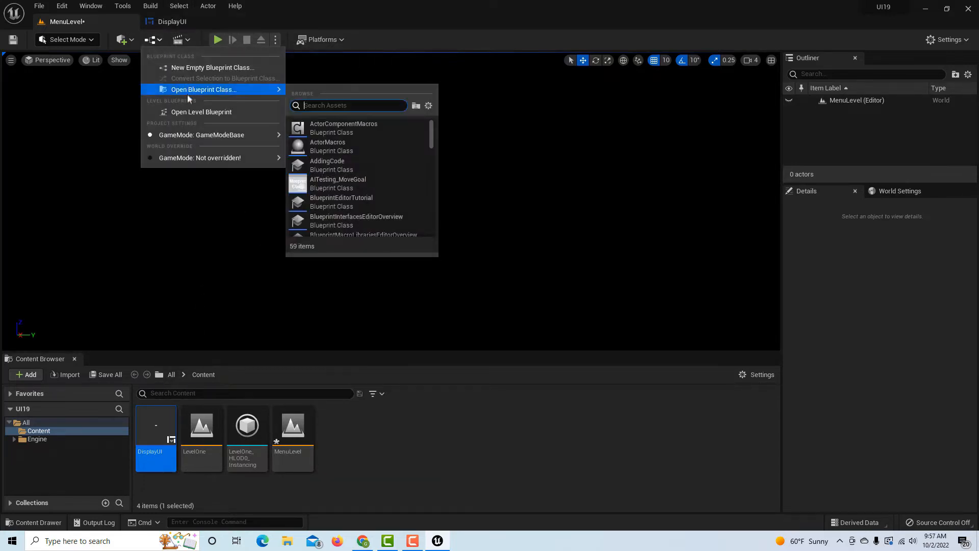
{"action": "left_click", "coordinate": [203, 112]}
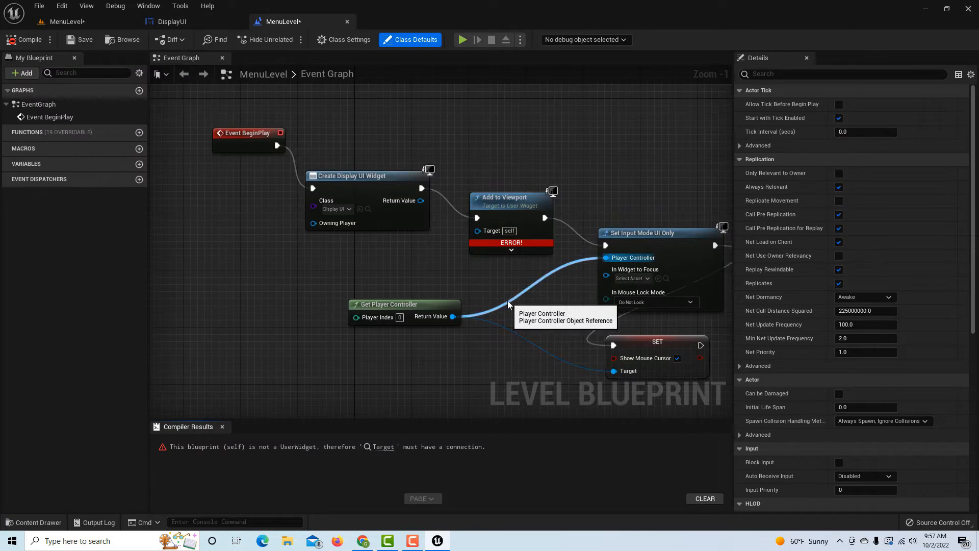
{"action": "left_click_drag", "start_coordinate": [420, 200], "coordinate": [477, 231]}
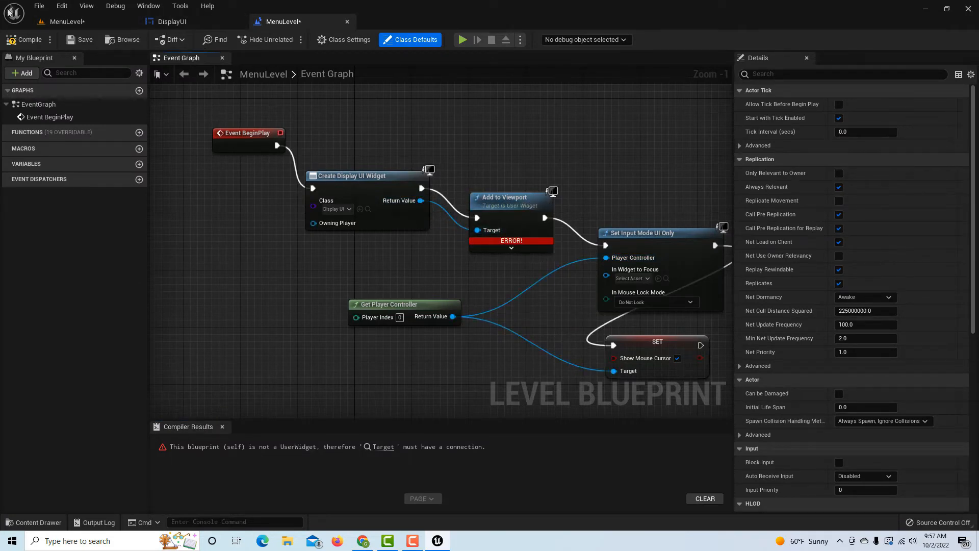
{"action": "left_click", "coordinate": [23, 39]}
- Play MenuLevel again to test the repaired blueprint, and end the simulation from the DisplayUI editor
{"action": "left_click", "coordinate": [79, 22]}
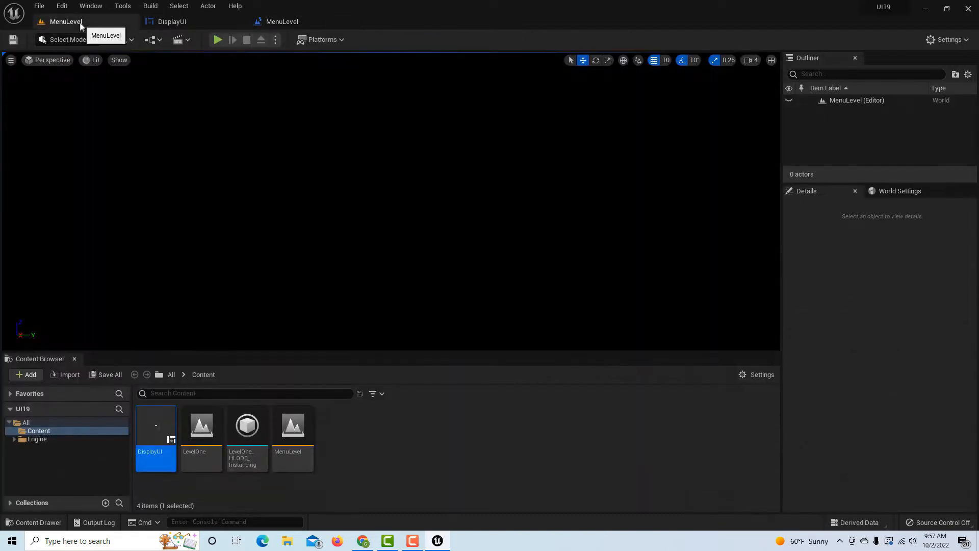
{"action": "left_click", "coordinate": [194, 20]}
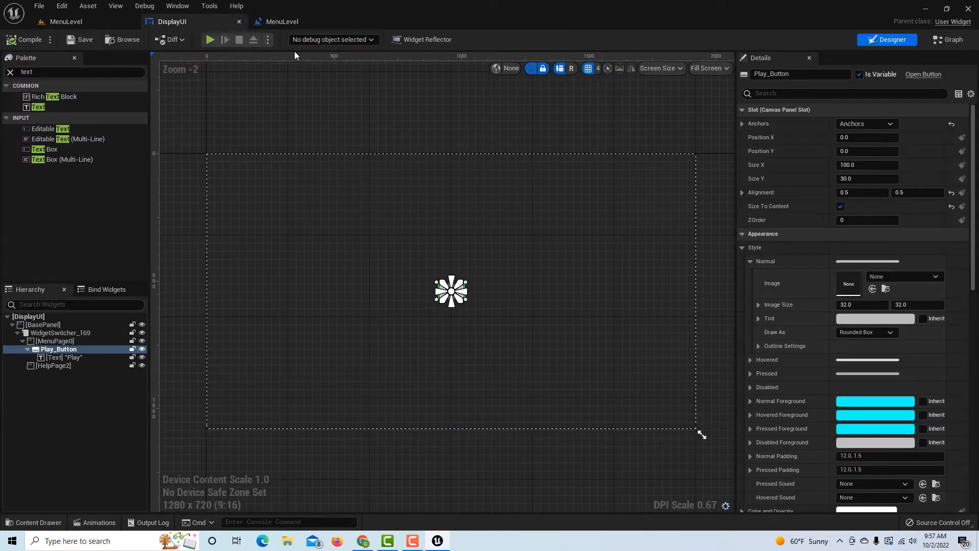
{"action": "left_click", "coordinate": [90, 19]}
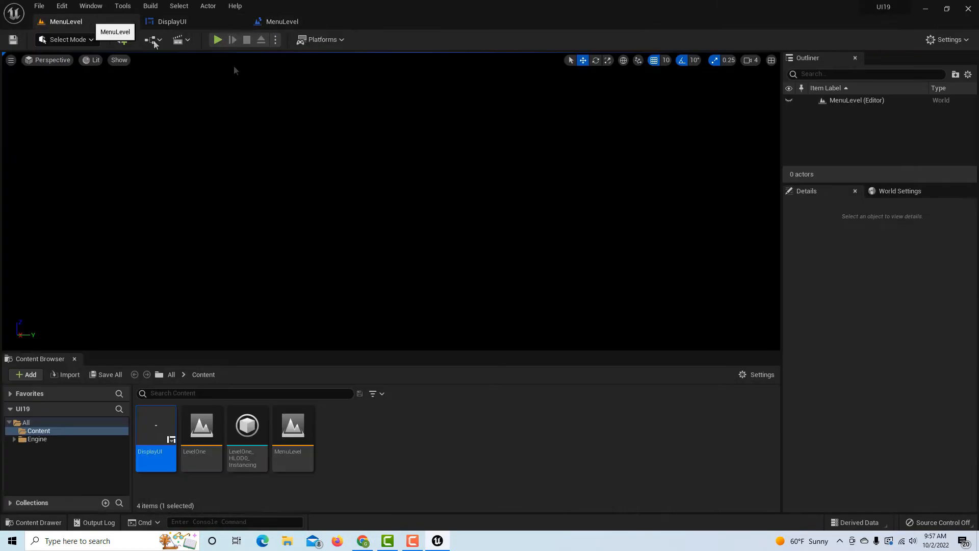
{"action": "left_click", "coordinate": [217, 40]}
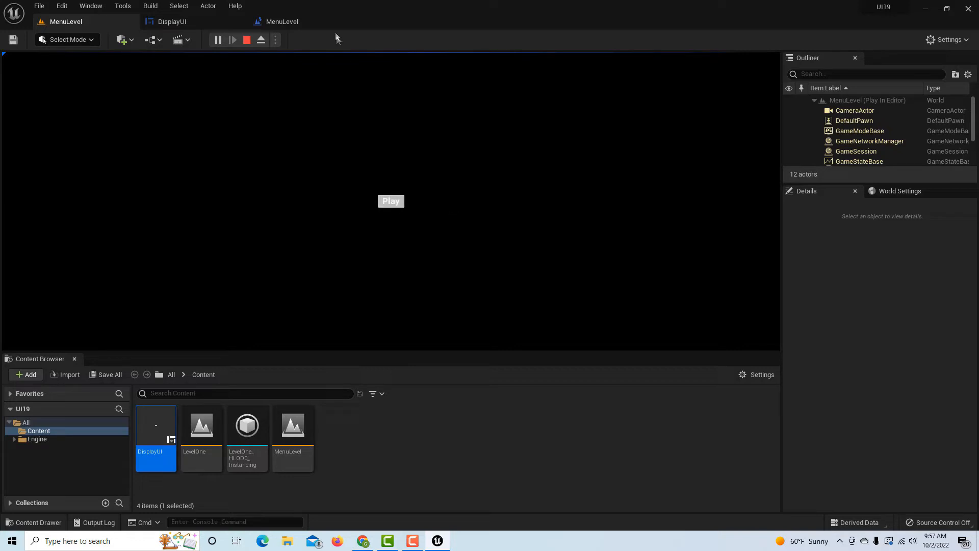
{"action": "left_click", "coordinate": [188, 21]}
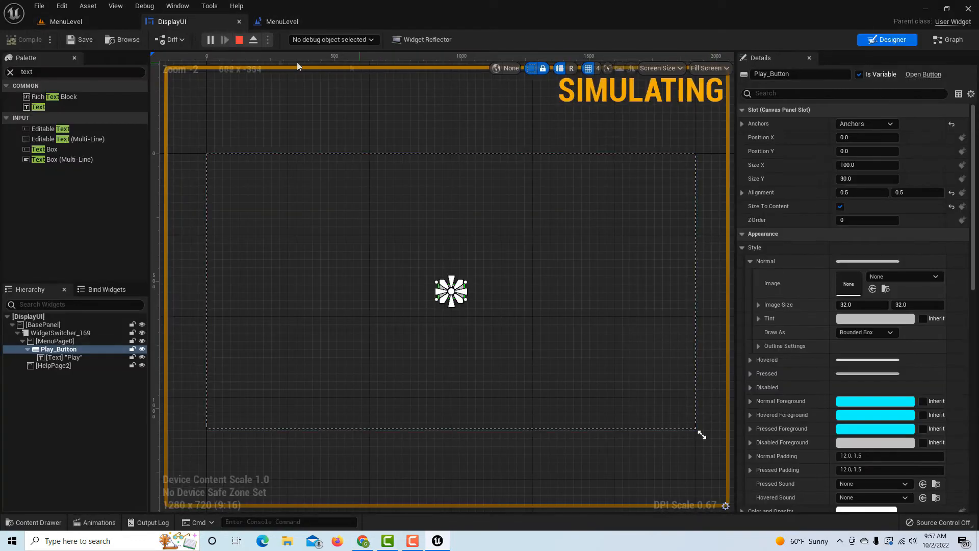
{"action": "left_click", "coordinate": [239, 40]}
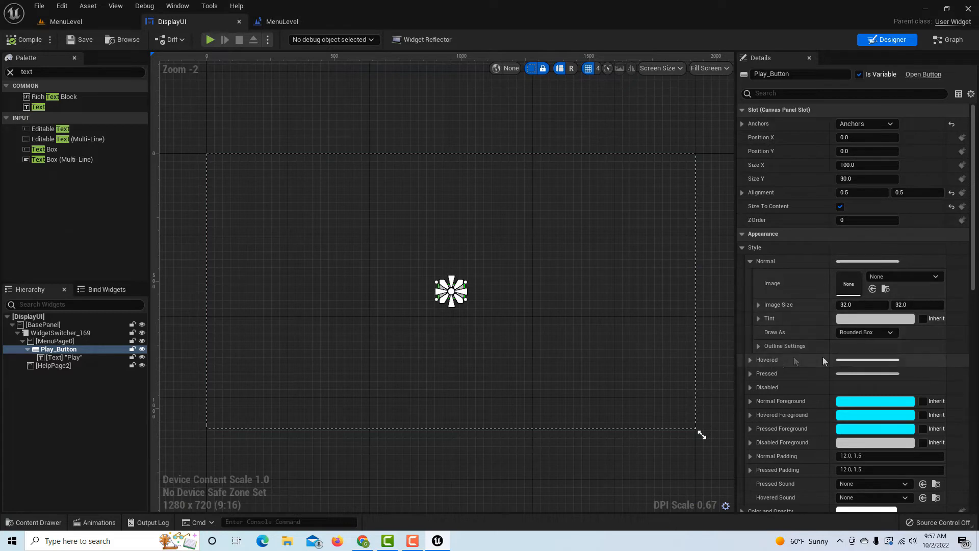
- Set the tint alpha of Play_Button's Normal style to 0
{"action": "left_click", "coordinate": [757, 319]}
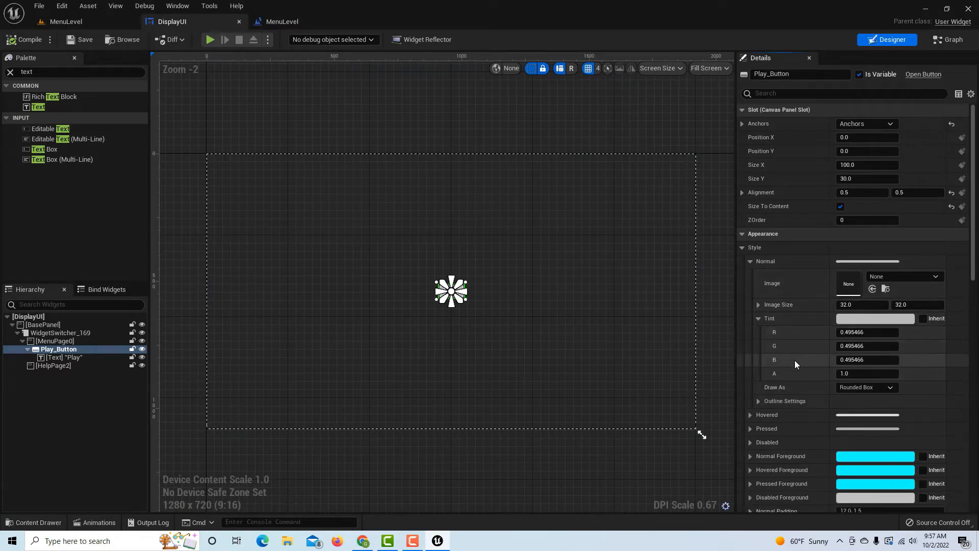
{"action": "left_click", "coordinate": [862, 373]}
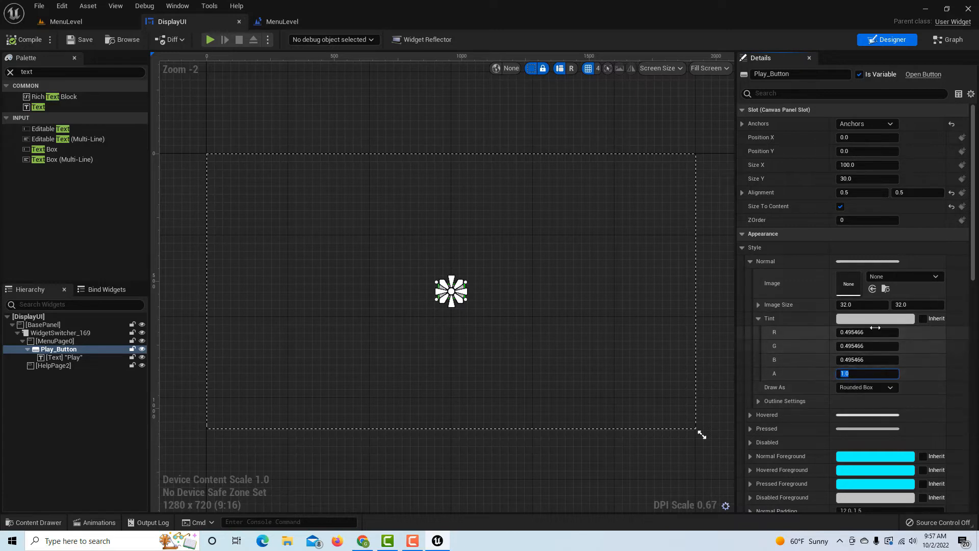
{"action": "type", "text": "0"}
{"action": "key", "text": "Return"}
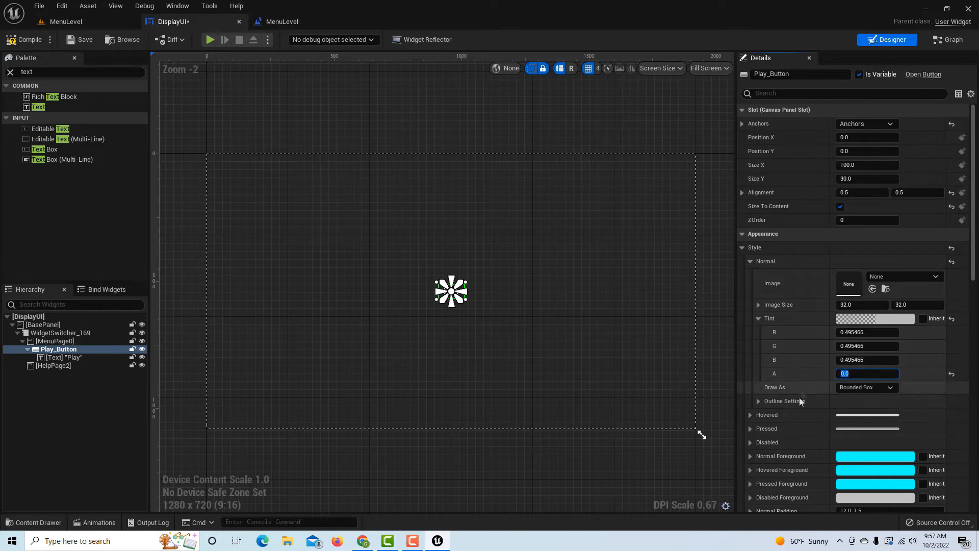
- Set the tint alpha of Play_Button's Hovered style to 0.25 and collapse the Hovered and Normal style settings
{"action": "left_click", "coordinate": [750, 414]}
{"action": "scroll", "coordinate": [931, 402], "scroll_direction": "down", "scroll_amount": 2}
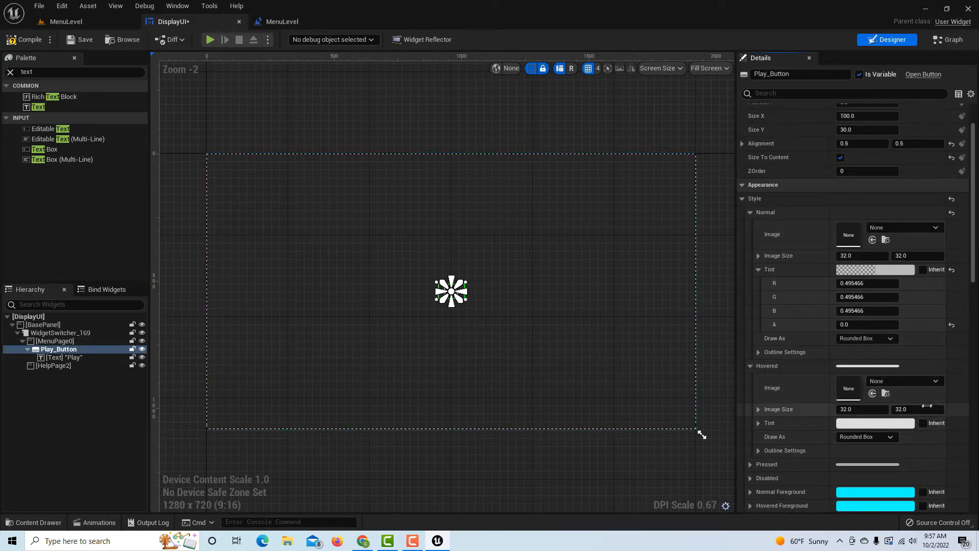
{"action": "left_click", "coordinate": [758, 423]}
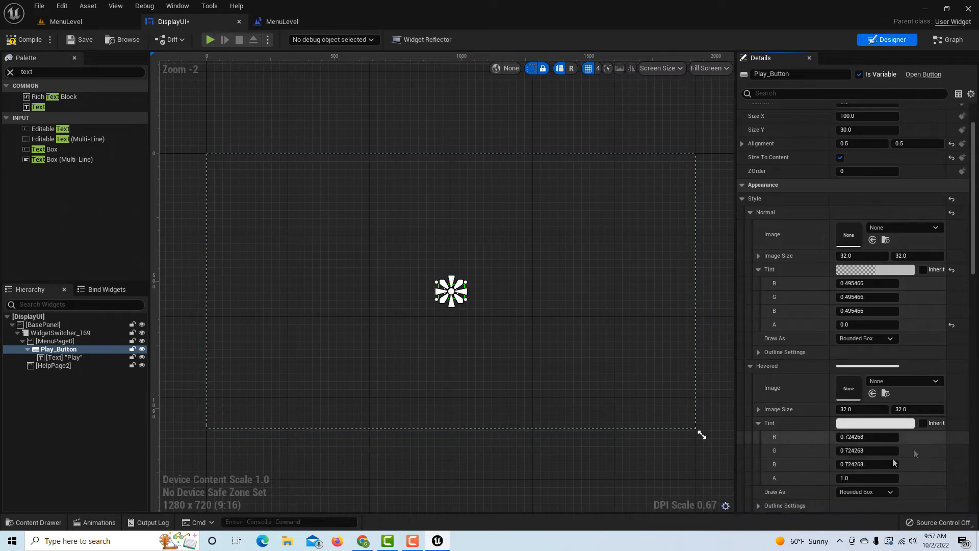
{"action": "left_click", "coordinate": [845, 478]}
{"action": "type", "text": ".25"}
{"action": "key", "text": "Return"}
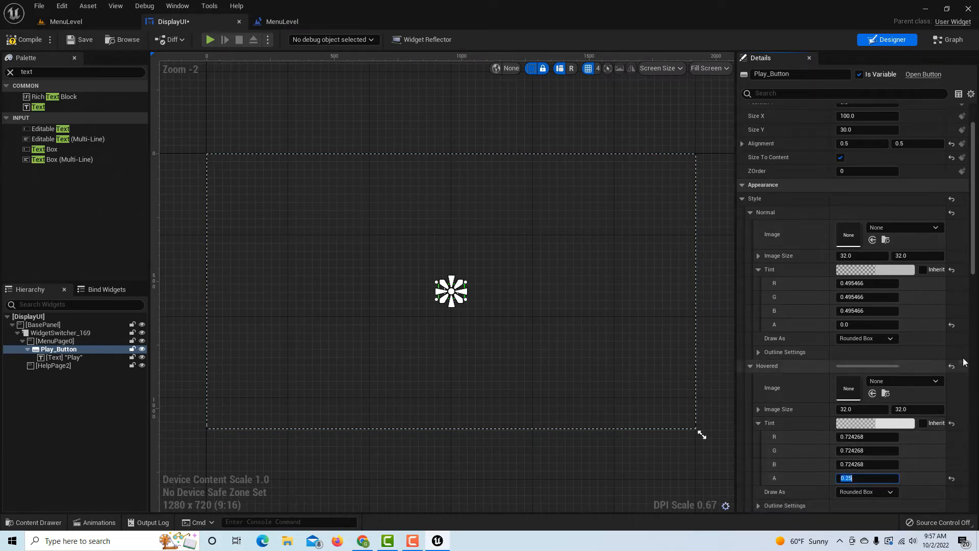
{"action": "left_click", "coordinate": [751, 367]}
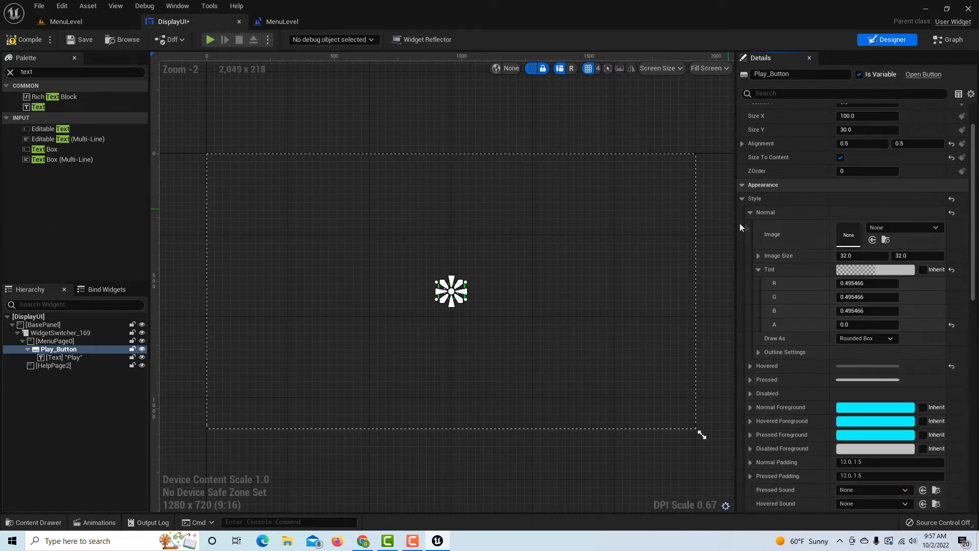
{"action": "left_click", "coordinate": [750, 212]}
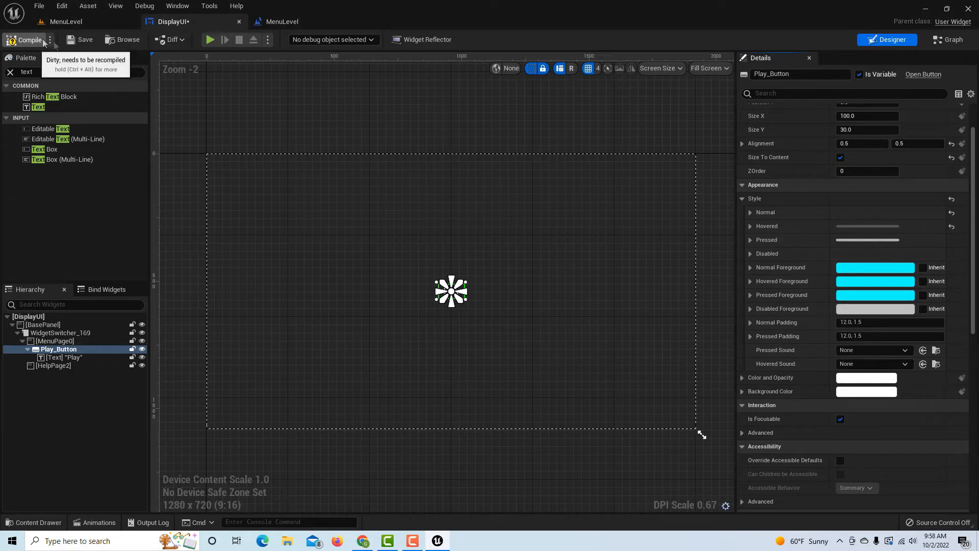
- Save the DisplayUI widget and run MenuLevel to test the restyled Play button
{"action": "left_click", "coordinate": [83, 40]}
{"action": "left_click", "coordinate": [87, 23]}
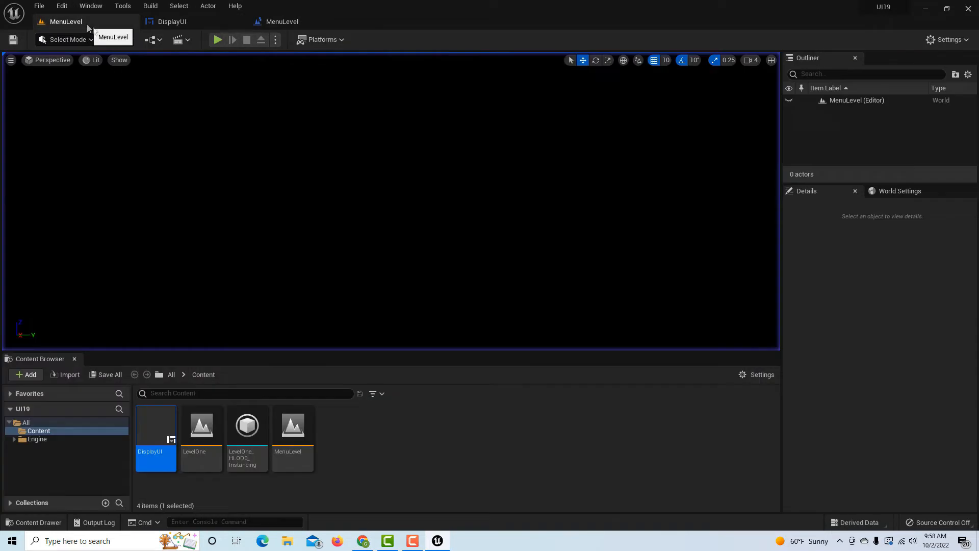
{"action": "left_click", "coordinate": [220, 40]}
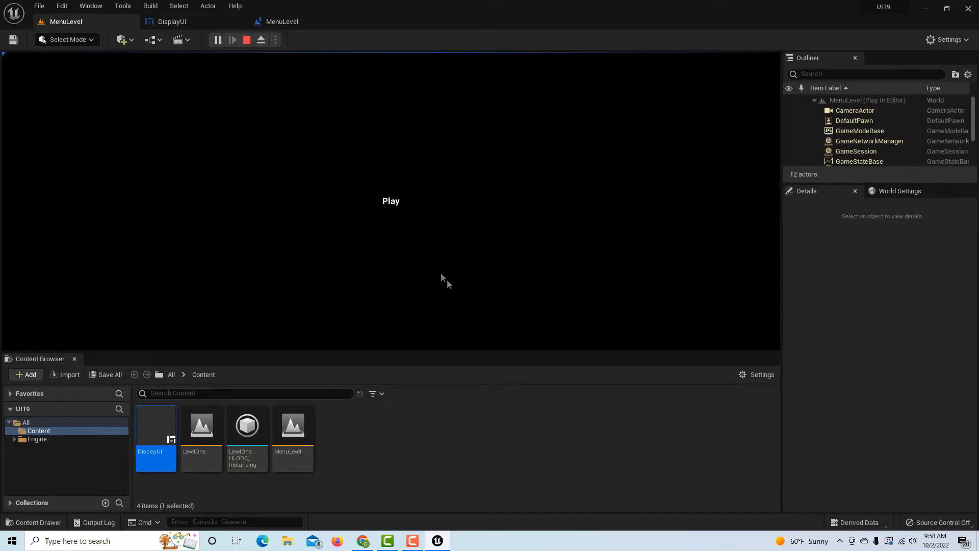
{"action": "left_click", "coordinate": [384, 203]}
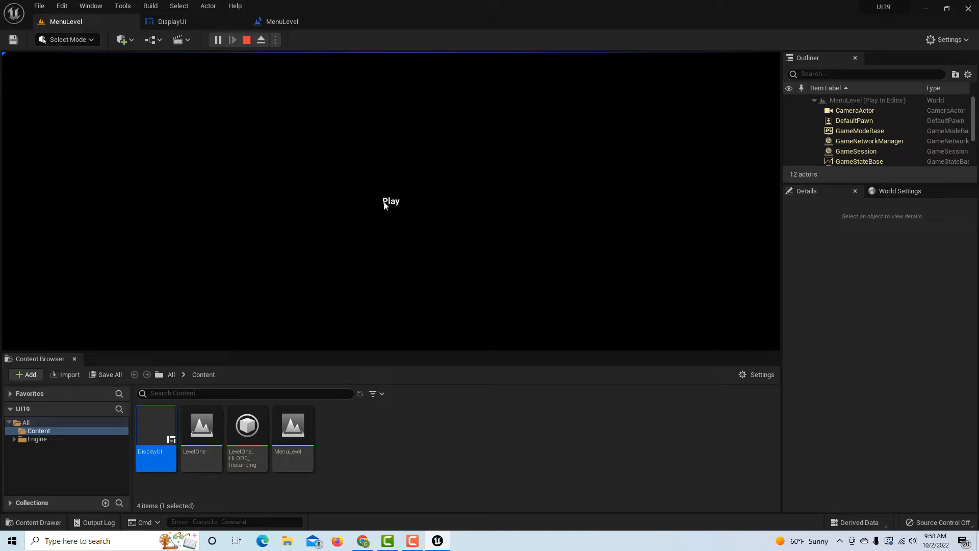
- End the simulation from the DisplayUI editor and paste a copy of Play_Button into MenuPage0
{"action": "left_click", "coordinate": [181, 22]}
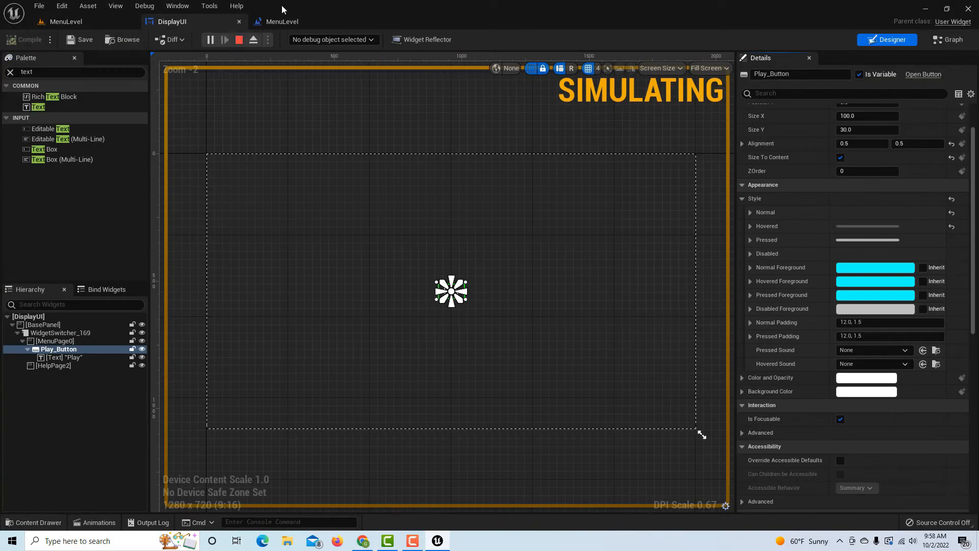
{"action": "left_click", "coordinate": [241, 40]}
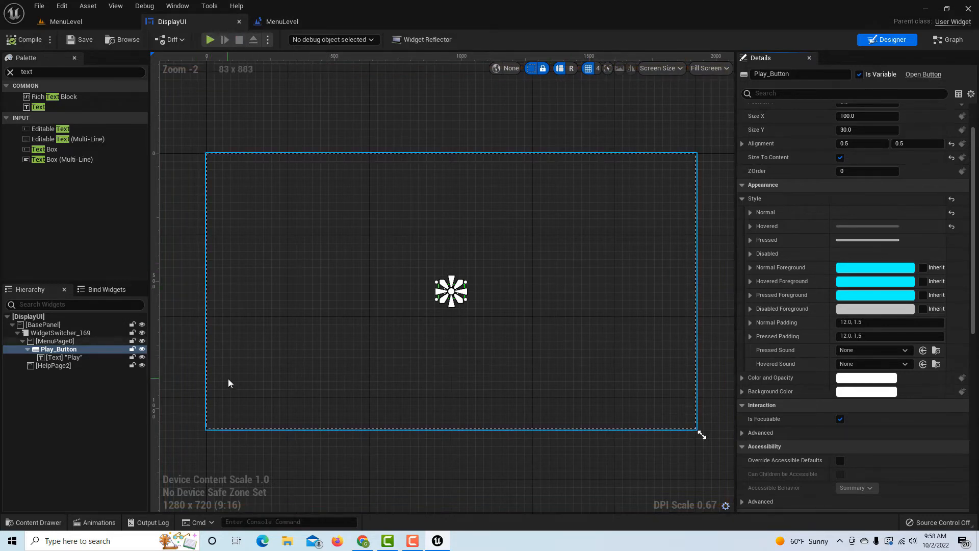
{"action": "left_click", "coordinate": [27, 350]}
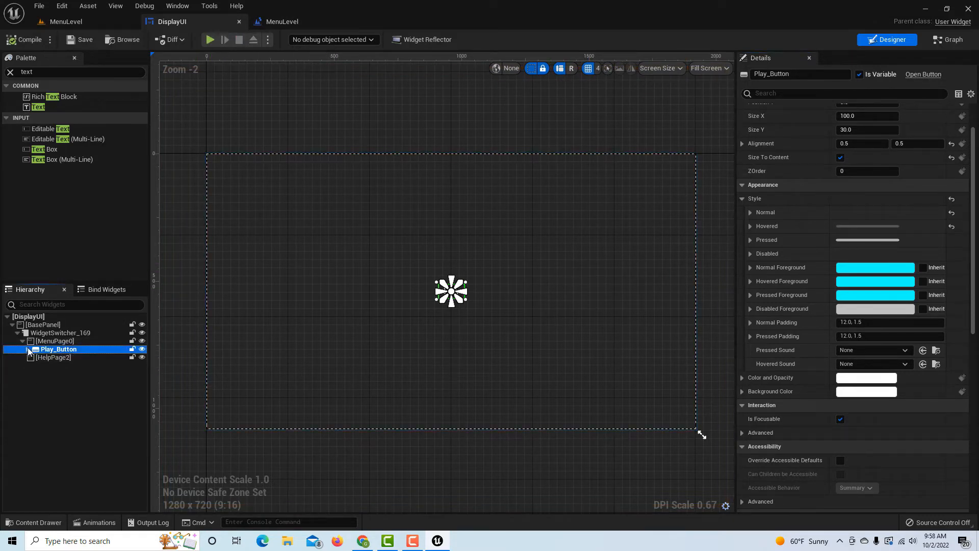
{"action": "right_click", "coordinate": [64, 350]}
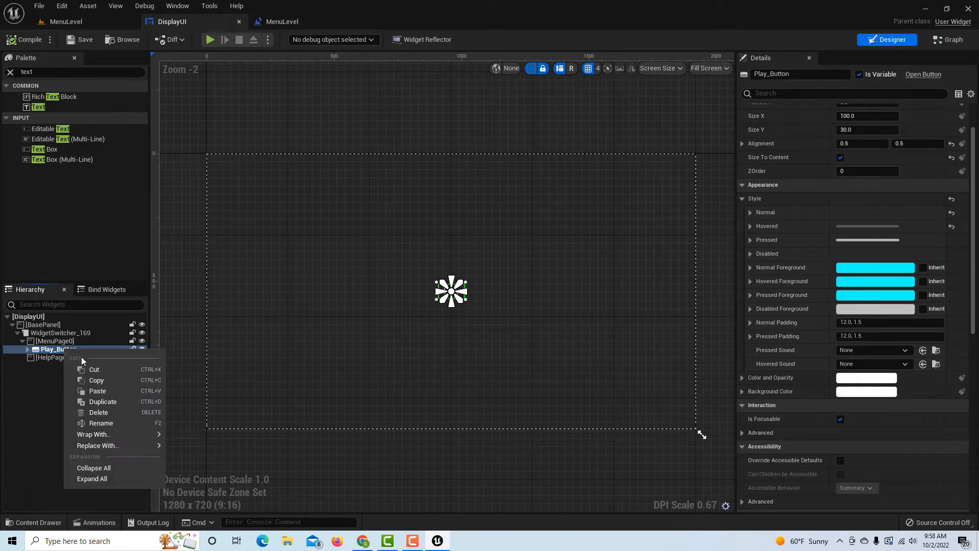
{"action": "left_click", "coordinate": [96, 380]}
{"action": "left_click", "coordinate": [64, 343]}
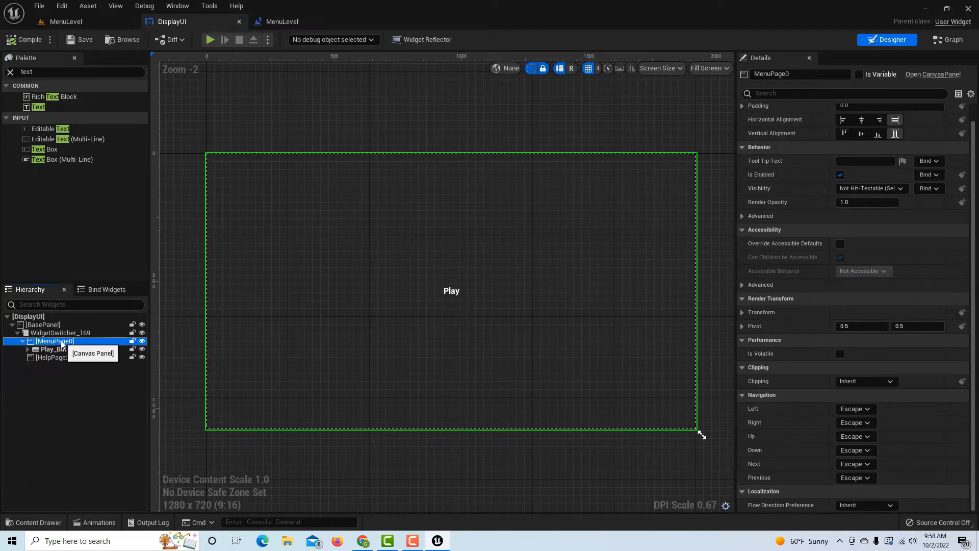
{"action": "right_click", "coordinate": [61, 345]}
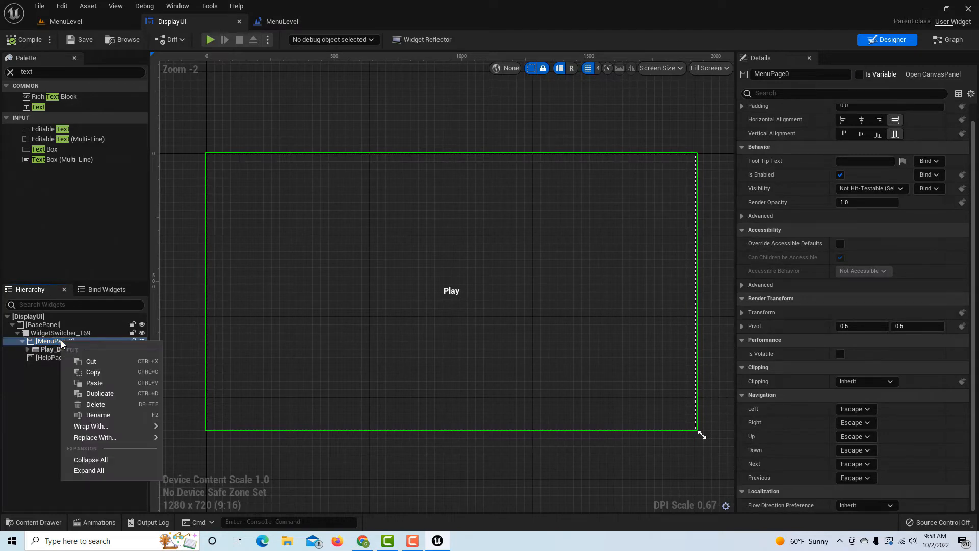
{"action": "left_click", "coordinate": [93, 385]}
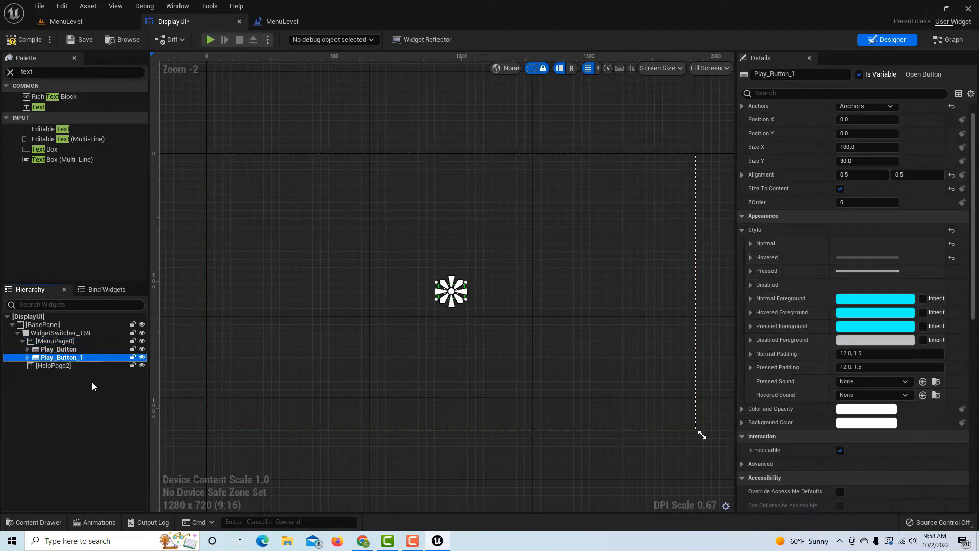
- Paste a second copy of the Play button into MenuPage0 and another one into HelpPage2
{"action": "left_click", "coordinate": [60, 342]}
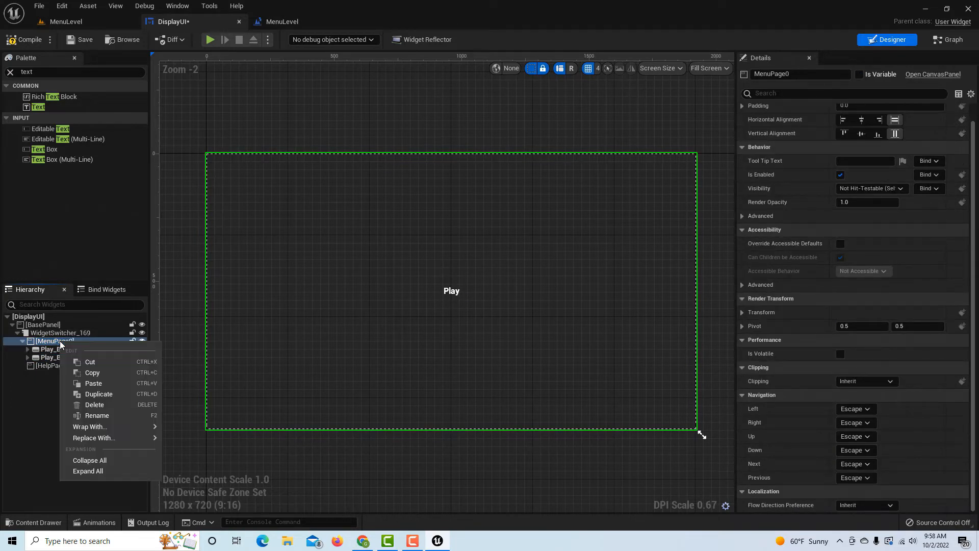
{"action": "left_click", "coordinate": [93, 384]}
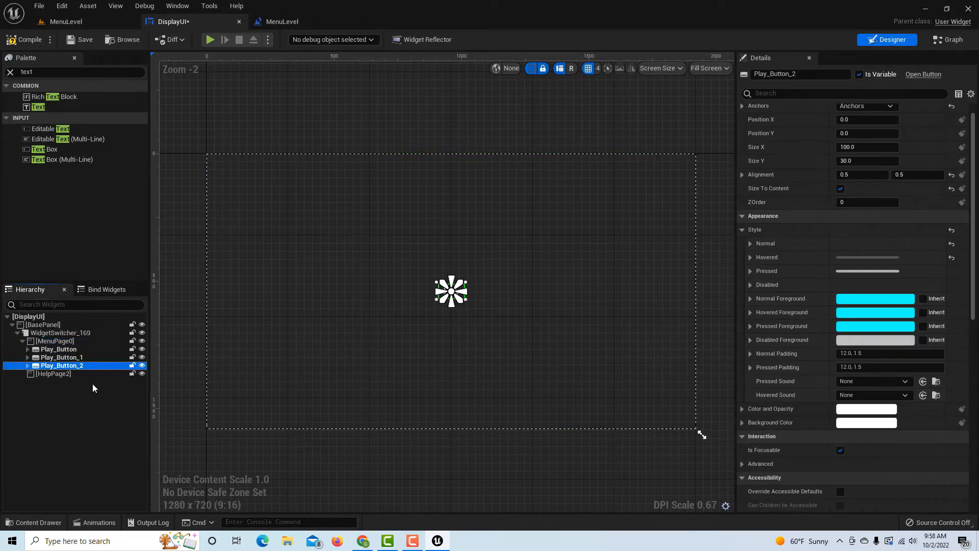
{"action": "left_click", "coordinate": [51, 374]}
{"action": "right_click", "coordinate": [51, 374]}
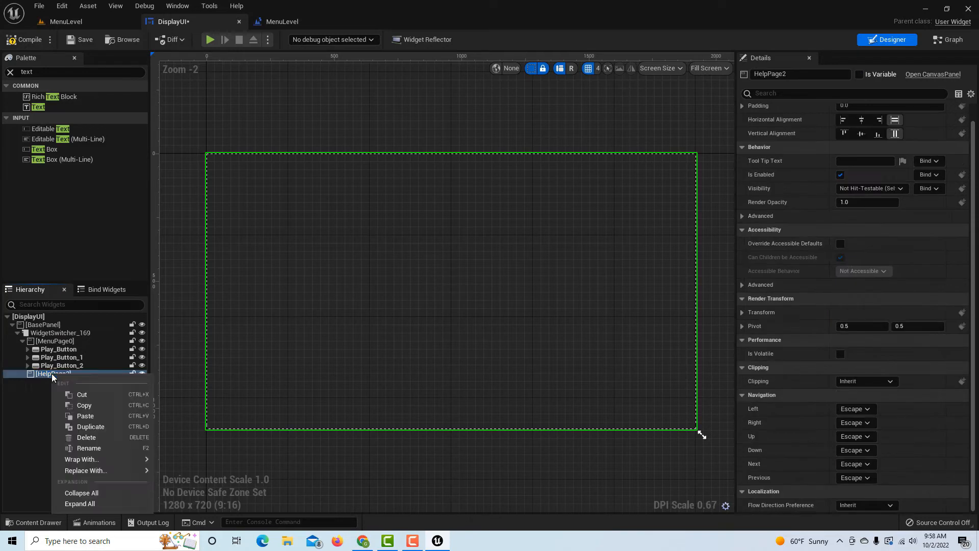
{"action": "left_click", "coordinate": [87, 416]}
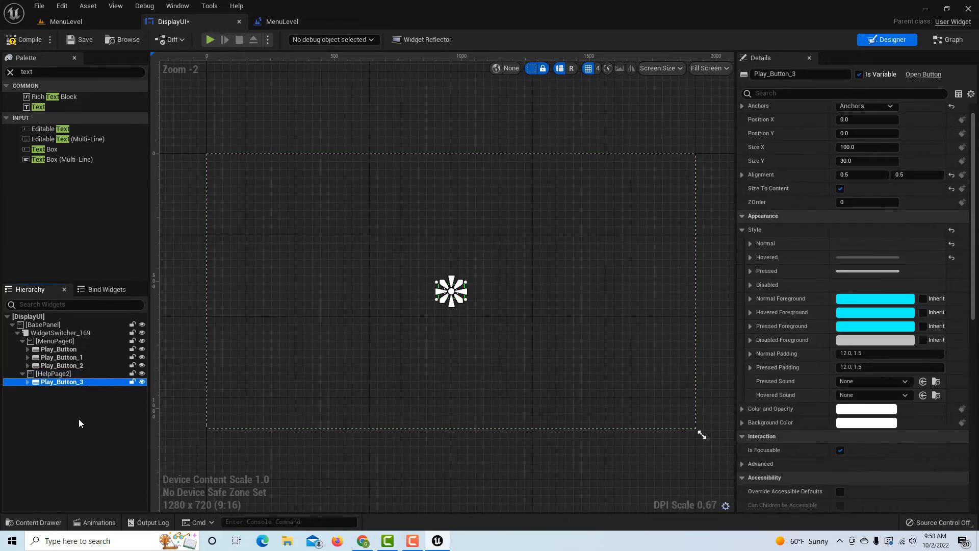
- Rename Play_Button_1 to Help and change its text label to "Help"
{"action": "left_click", "coordinate": [61, 359]}
{"action": "left_click", "coordinate": [27, 357]}
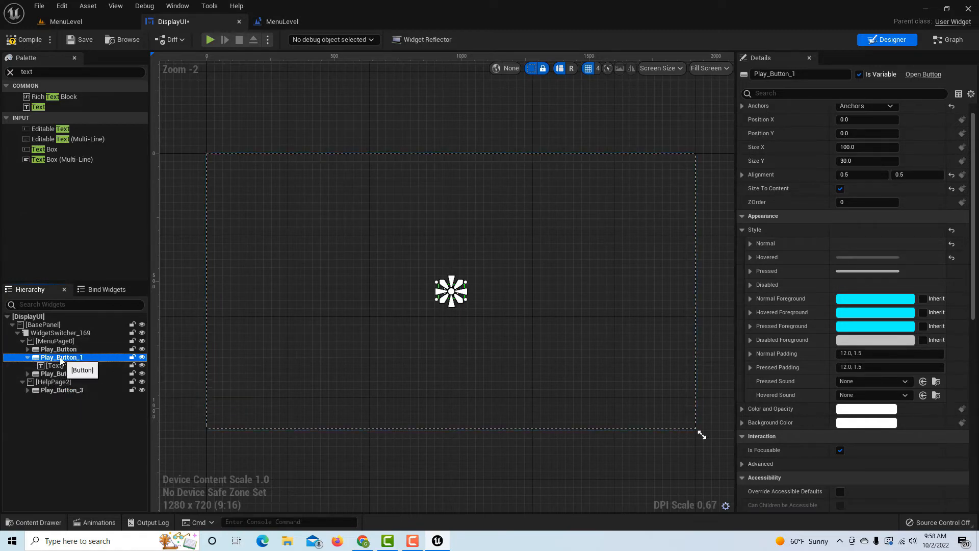
{"action": "key", "text": "F2"}
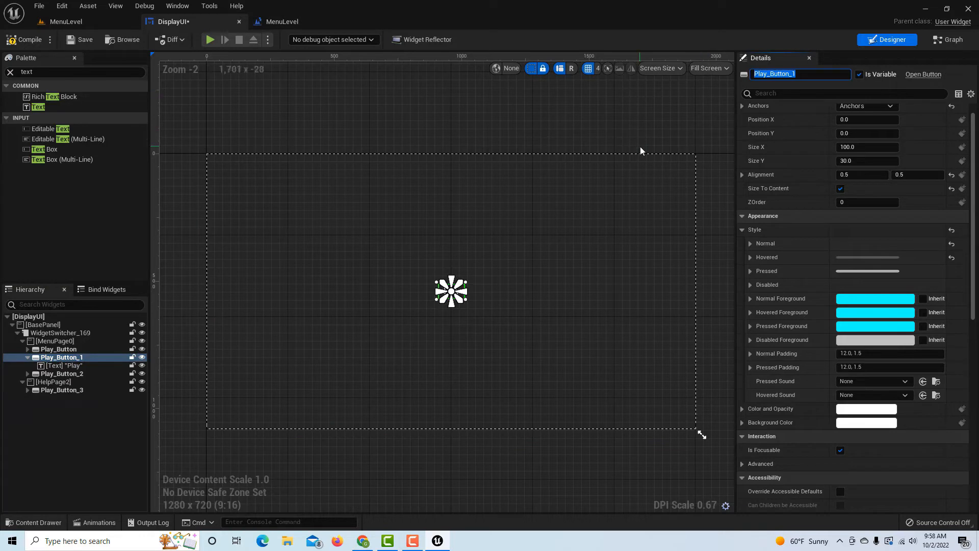
{"action": "type", "text": "Help"}
{"action": "key", "text": "Return"}
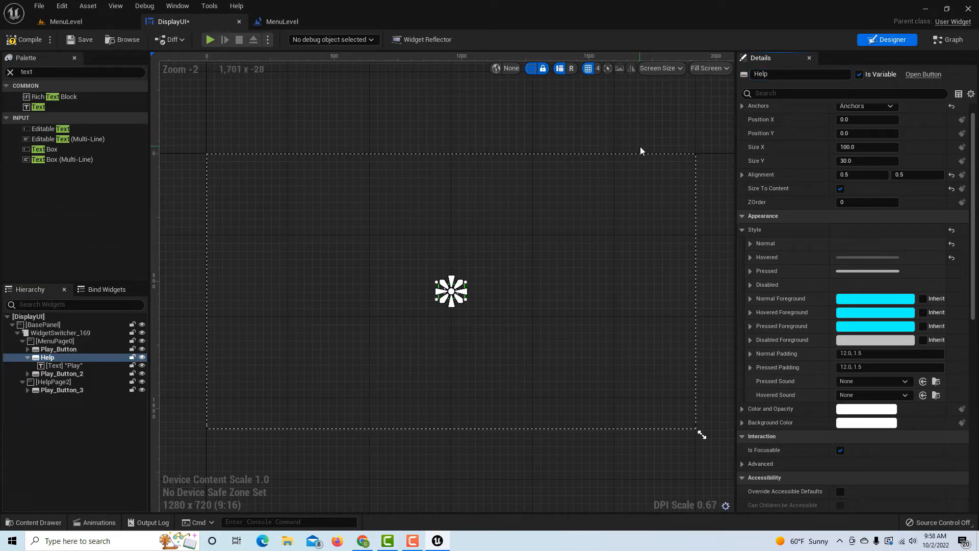
{"action": "left_click", "coordinate": [70, 366]}
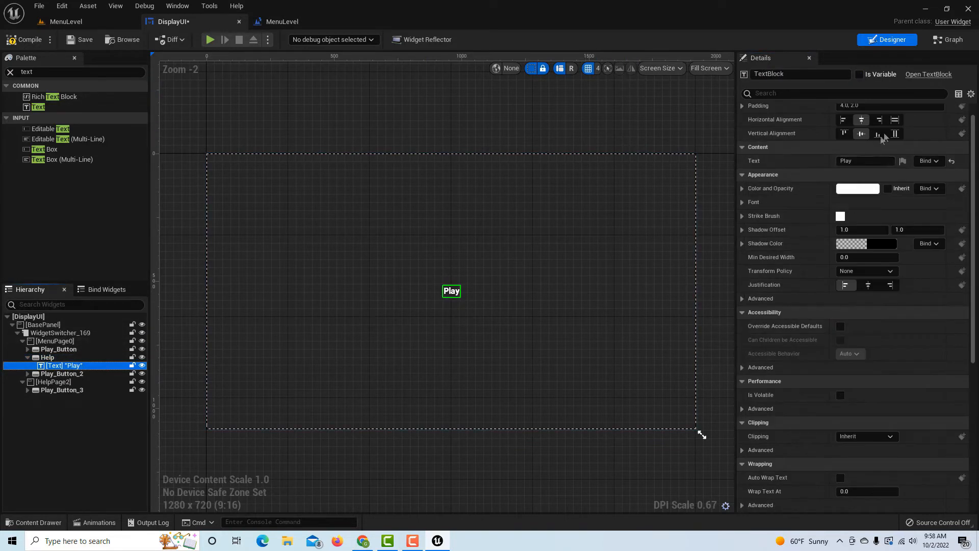
{"action": "left_click", "coordinate": [862, 161]}
{"action": "type", "text": "Help"}
{"action": "key", "text": "Return"}
- Rename Play_Button_2 to Quit and change its text label to "Quit"
{"action": "left_click", "coordinate": [62, 373]}
{"action": "left_click", "coordinate": [816, 73]}
{"action": "type", "text": "QUit"}
{"action": "key", "text": "BackSpace"}
{"action": "key", "text": "BackSpace"}
{"action": "type", "text": "uit"}
{"action": "left_click", "coordinate": [599, 103]}
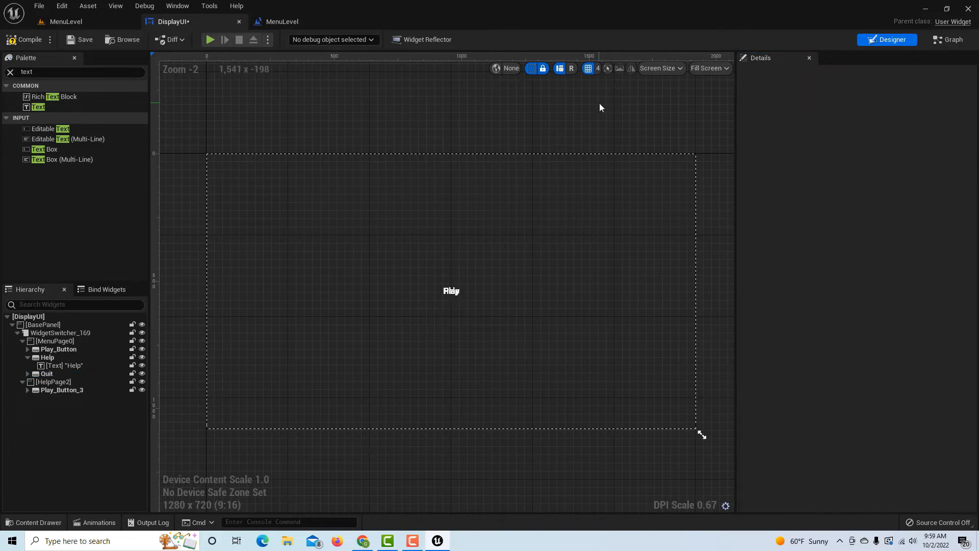
{"action": "left_click", "coordinate": [27, 374]}
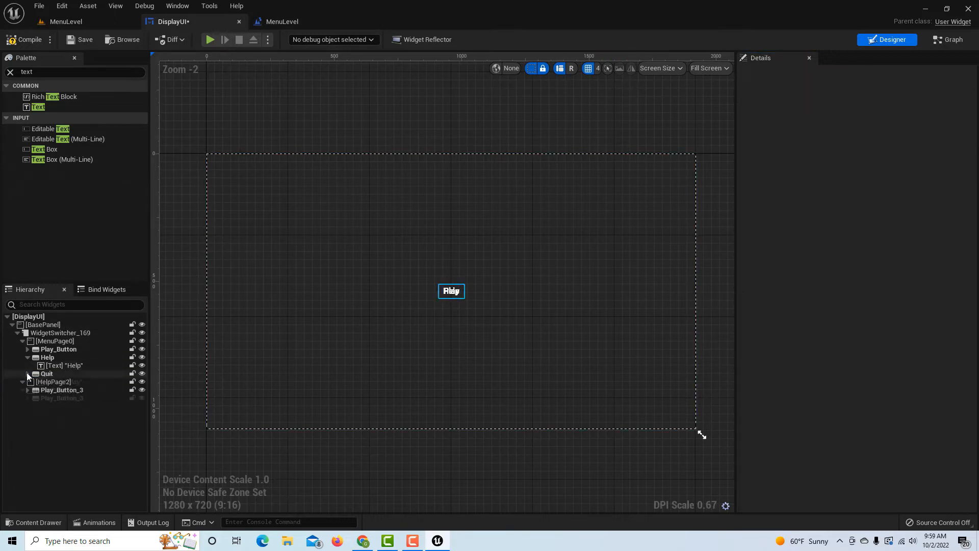
{"action": "left_click", "coordinate": [69, 381]}
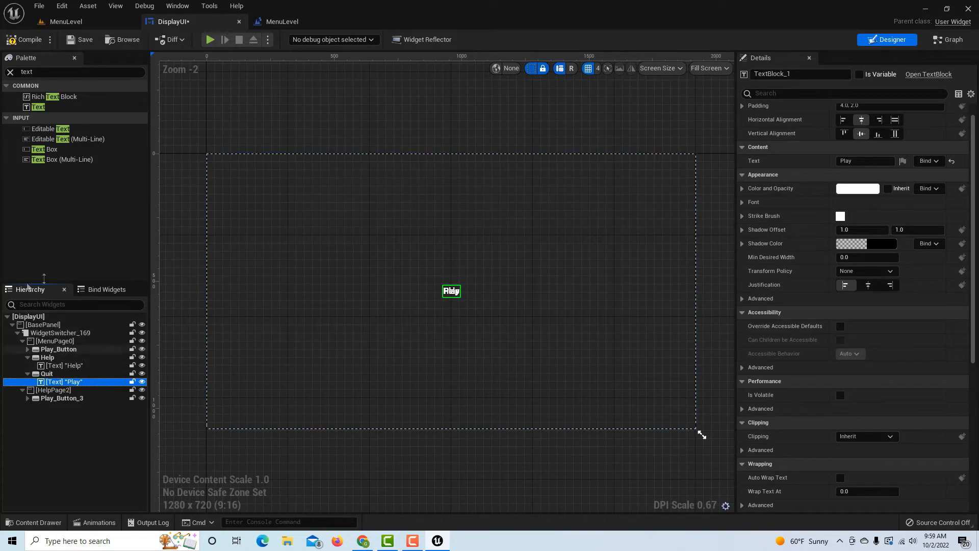
{"action": "left_click_drag", "start_coordinate": [864, 160], "coordinate": [768, 169]}
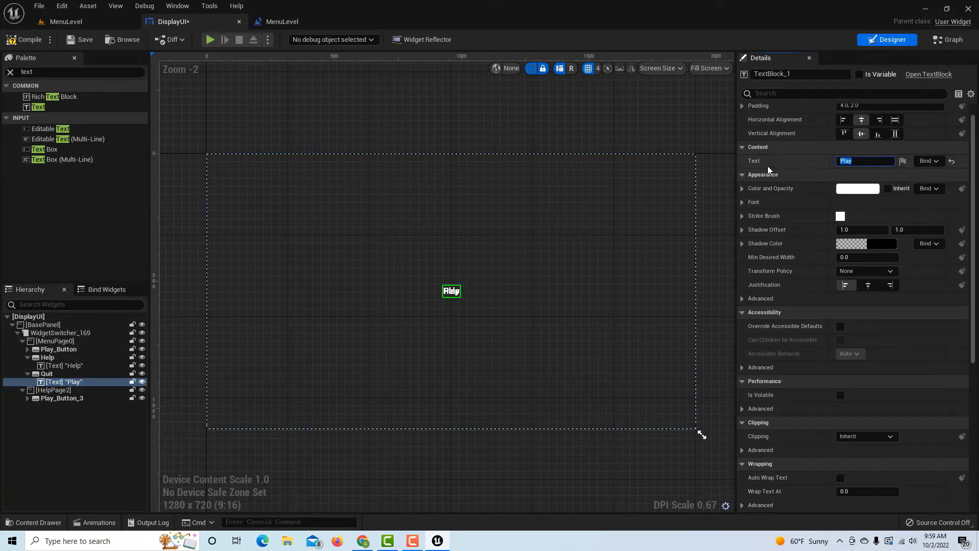
{"action": "type", "text": "Quit"}
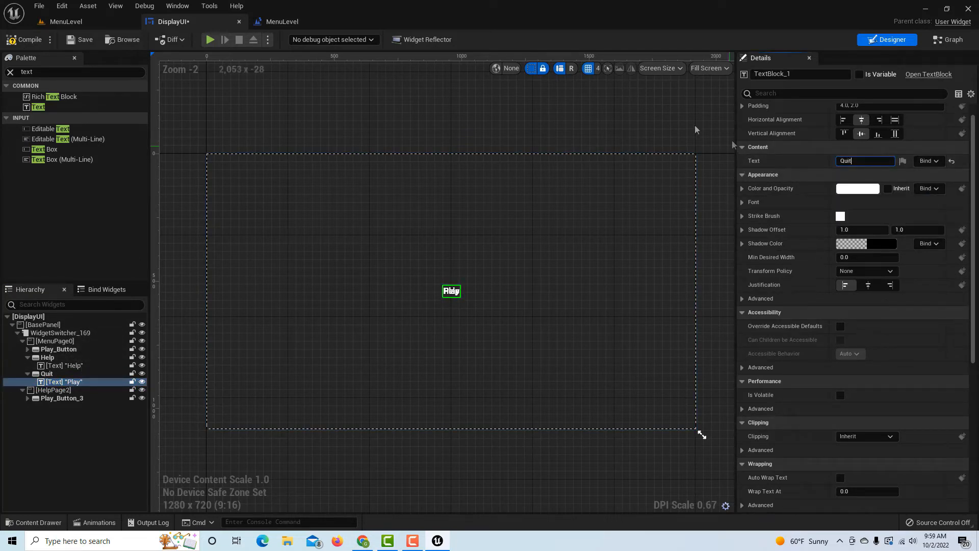
{"action": "left_click", "coordinate": [642, 118]}
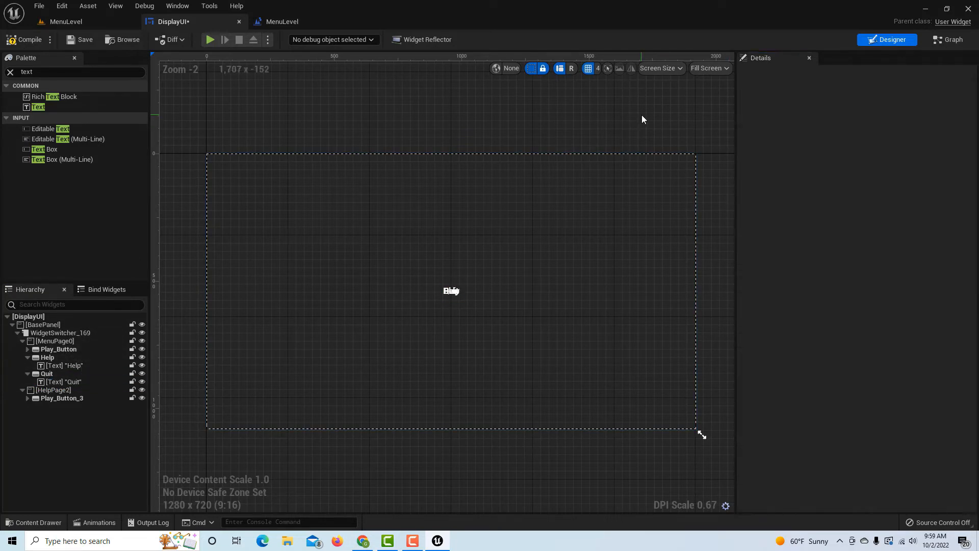
- Expand Play_Button_3 under HelpPage2 in the hierarchy and rename it Return_Button
{"action": "left_click", "coordinate": [56, 397]}
{"action": "left_click", "coordinate": [28, 397]}
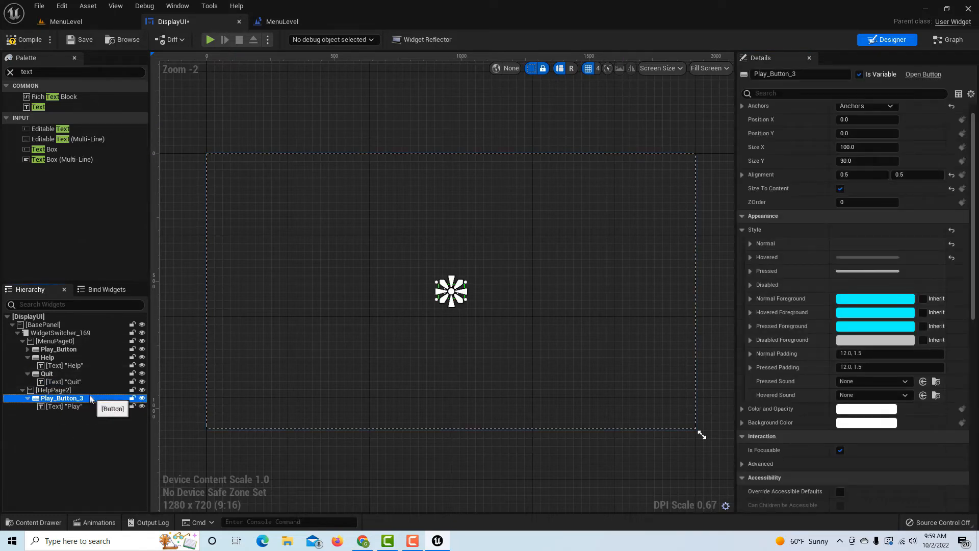
{"action": "left_click", "coordinate": [809, 76]}
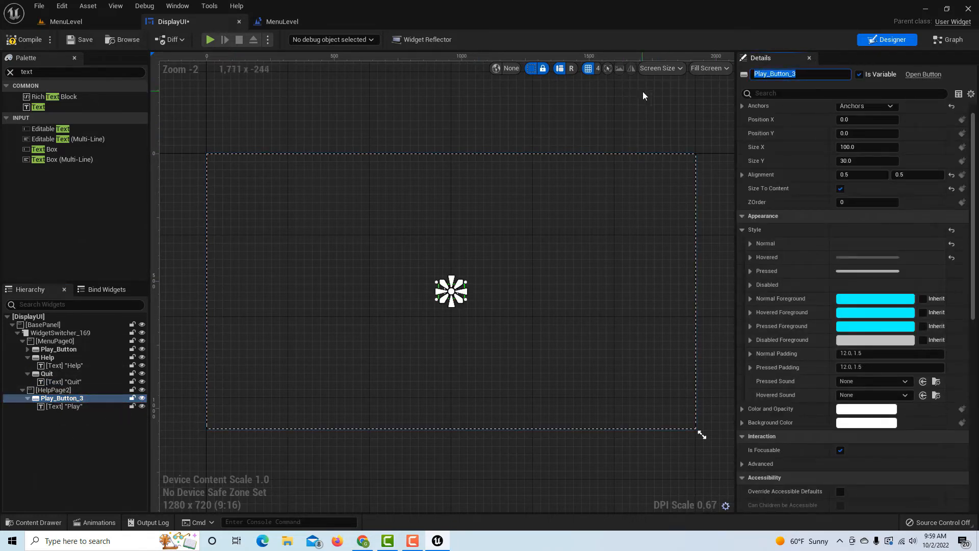
{"action": "type", "text": "Reu"}
{"action": "key", "text": "BackSpace"}
{"action": "type", "text": "turn_Button"}
{"action": "left_click", "coordinate": [117, 420]}
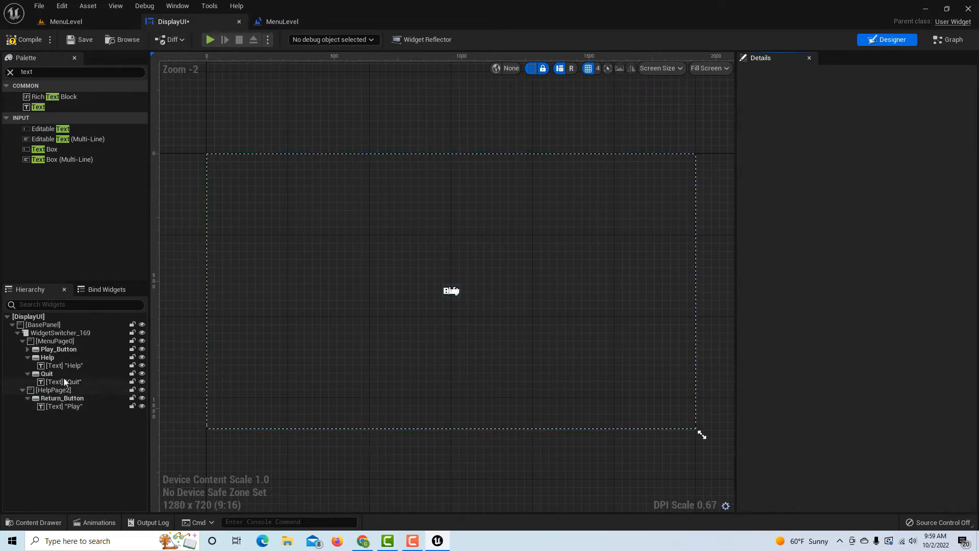
- Rename the Help button to Help_Button and the Quit button to Quit_Button
{"action": "left_click", "coordinate": [51, 357]}
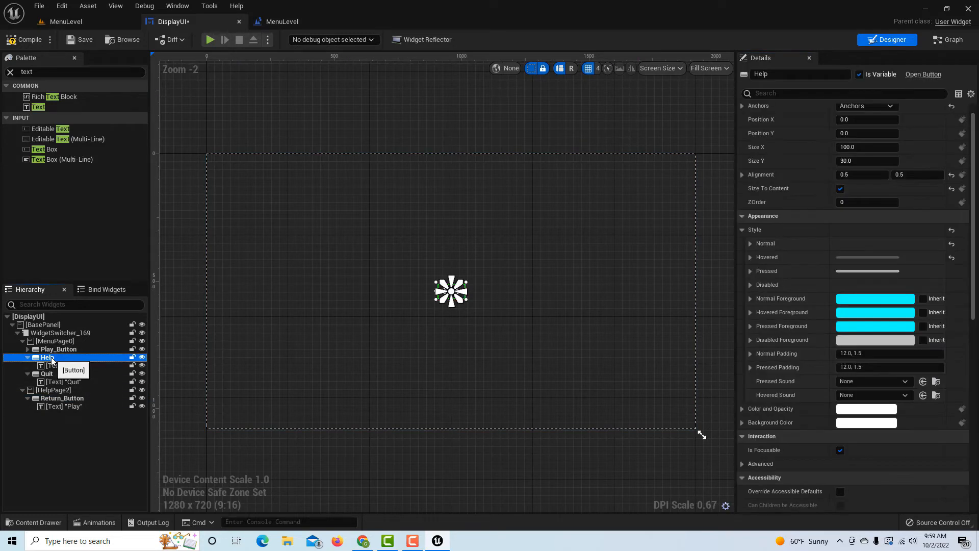
{"action": "left_click", "coordinate": [764, 75]}
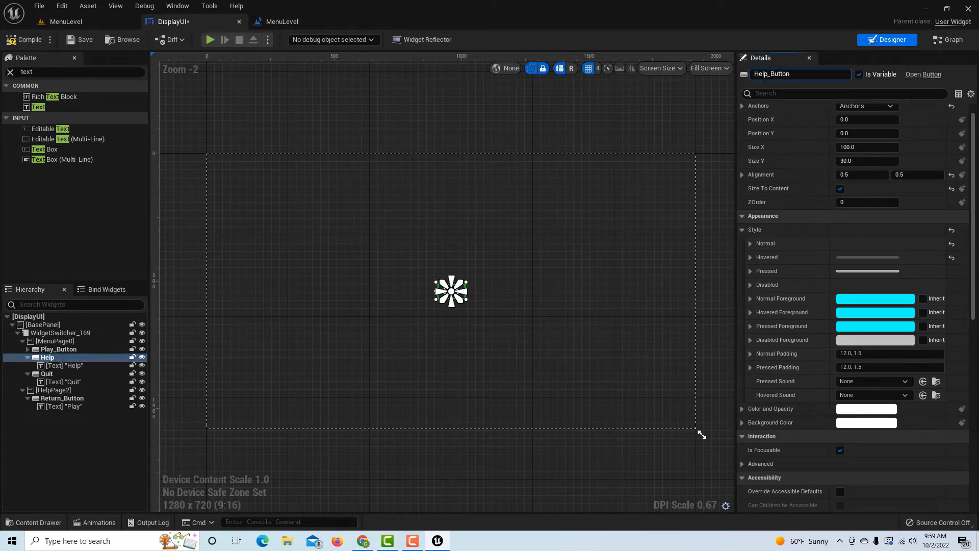
{"action": "left_click", "coordinate": [47, 373]}
{"action": "left_click", "coordinate": [786, 74]}
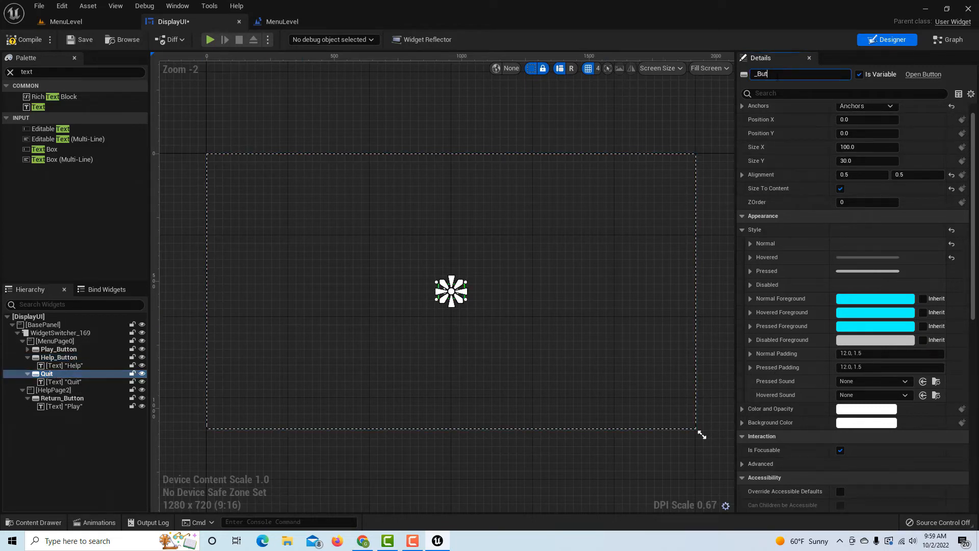
{"action": "type", "text": "_Bu"}
{"action": "key", "text": "BackSpace"}
{"action": "key", "text": "BackSpace"}
{"action": "key", "text": "BackSpace"}
{"action": "type", "text": "Qui"}
- Change the text label inside Return_Button to "Return"
{"action": "left_click", "coordinate": [63, 406]}
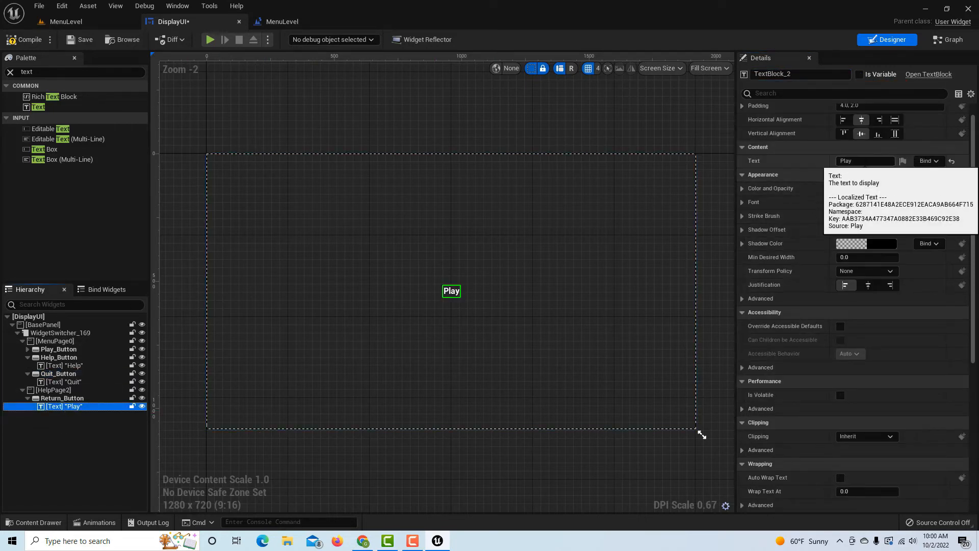
{"action": "left_click", "coordinate": [862, 161]}
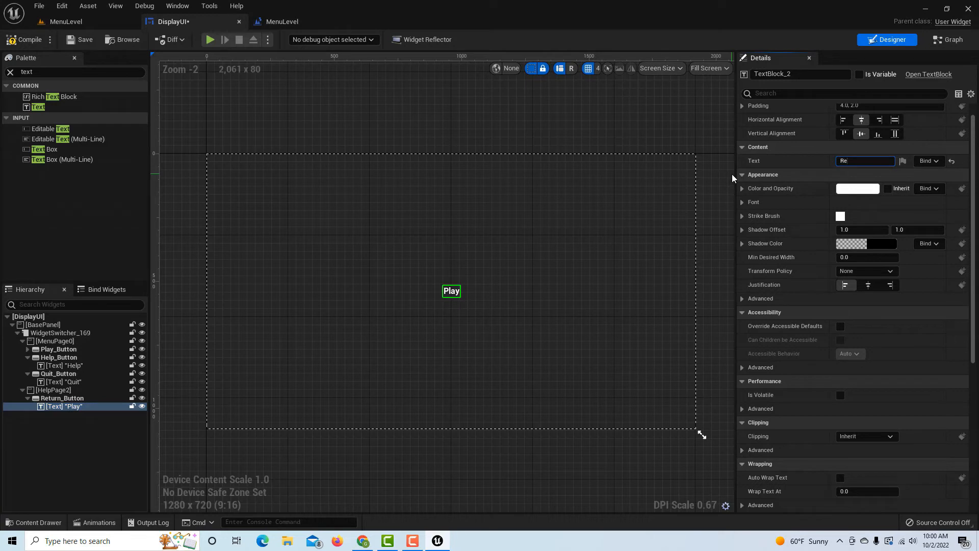
{"action": "key", "text": "Return"}
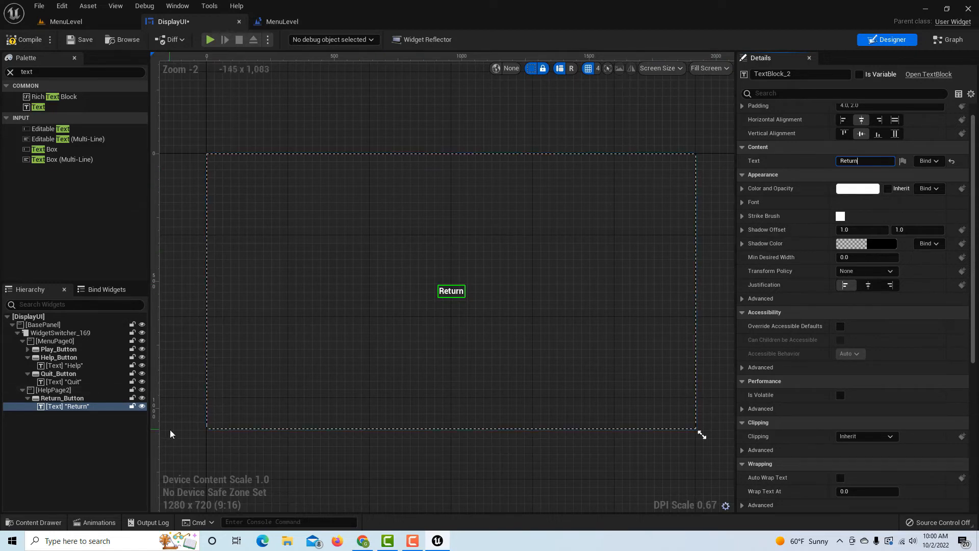
{"action": "left_click", "coordinate": [457, 292]}
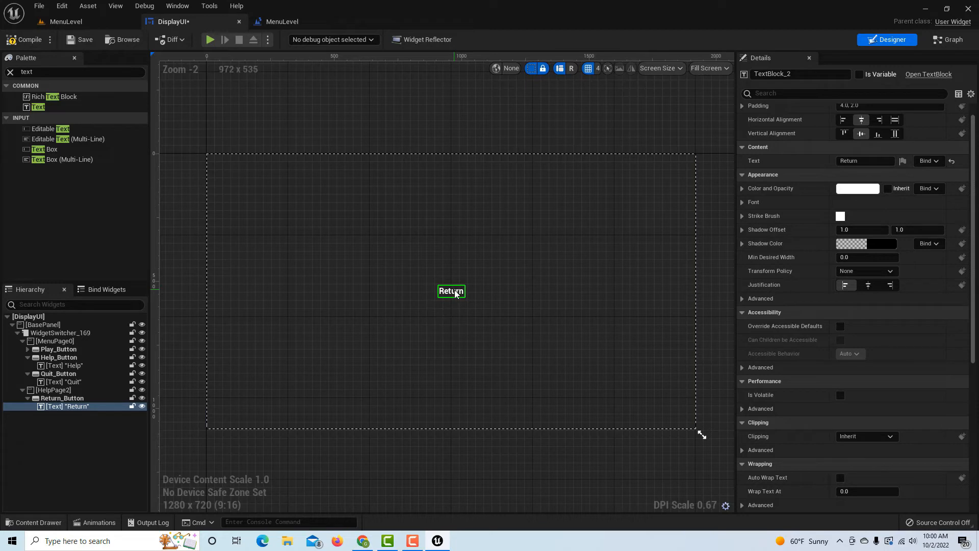
- Anchor Return_Button to the bottom-right corner of HelpPage2 and set its Position X and Position Y to 0
{"action": "left_click", "coordinate": [61, 399]}
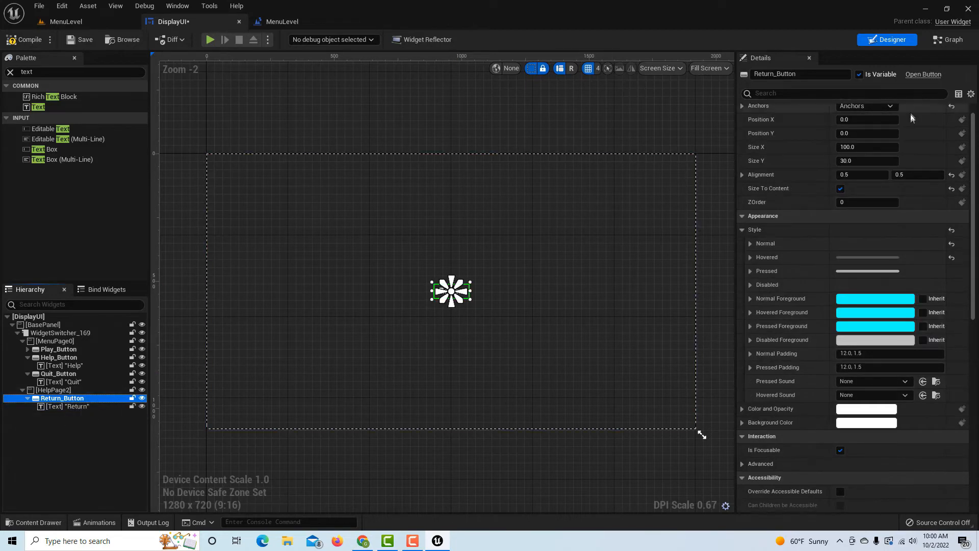
{"action": "left_click", "coordinate": [885, 107]}
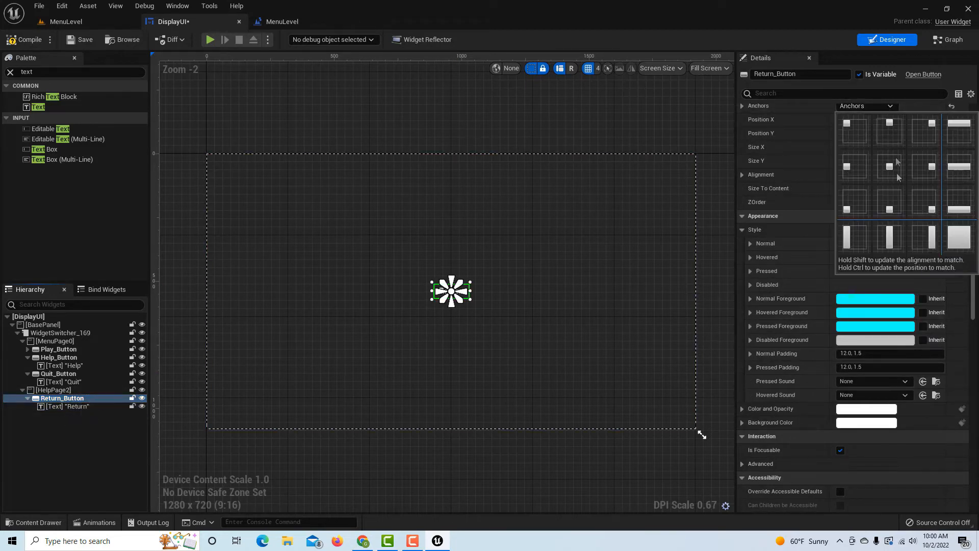
{"action": "left_click", "coordinate": [931, 209], "text": "ctrl"}
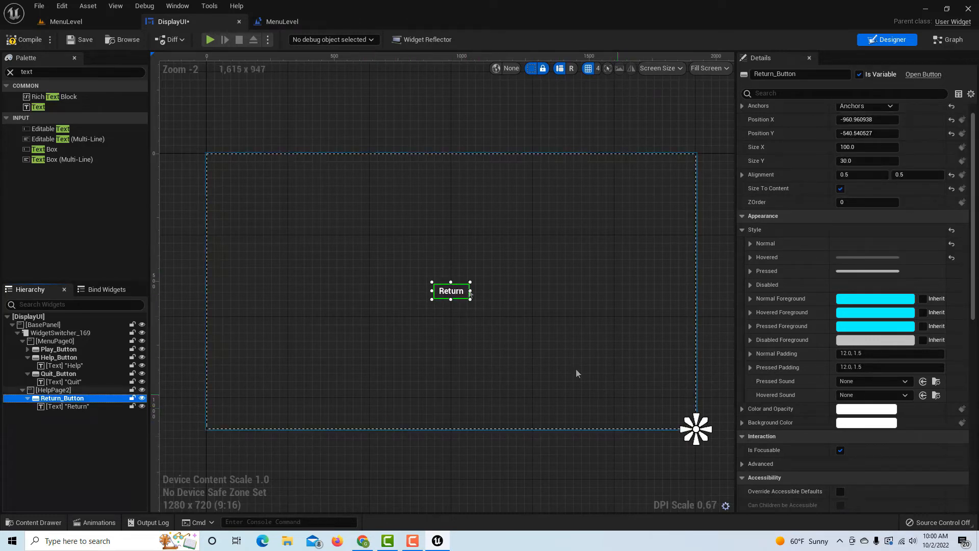
{"action": "left_click", "coordinate": [845, 120]}
{"action": "type", "text": "0"}
{"action": "key", "text": "Tab"}
{"action": "type", "text": "0"}
{"action": "key", "text": "Tab"}
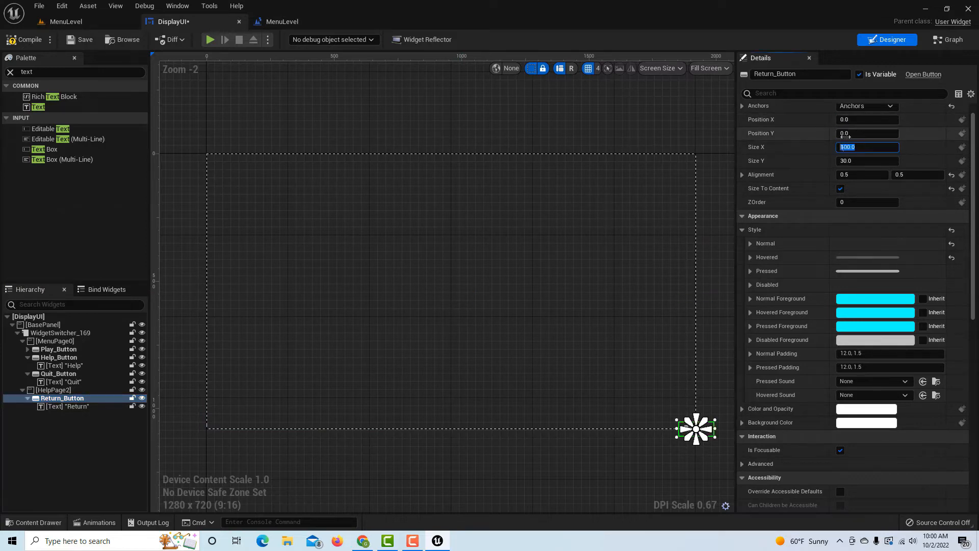
- Offset Return_Button inward from the bottom-right corner through its Position X and Position Y, and show HelpPage2 to check the placement
{"action": "left_click_drag", "start_coordinate": [866, 119], "coordinate": [795, 120]}
{"action": "left_click_drag", "start_coordinate": [854, 133], "coordinate": [829, 134]}
{"action": "left_click", "coordinate": [466, 478]}
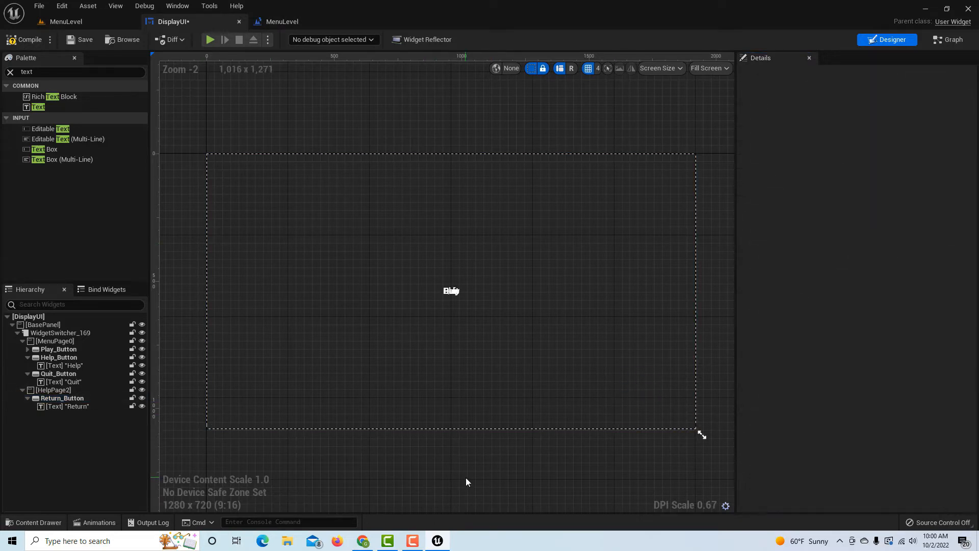
{"action": "left_click", "coordinate": [55, 389]}
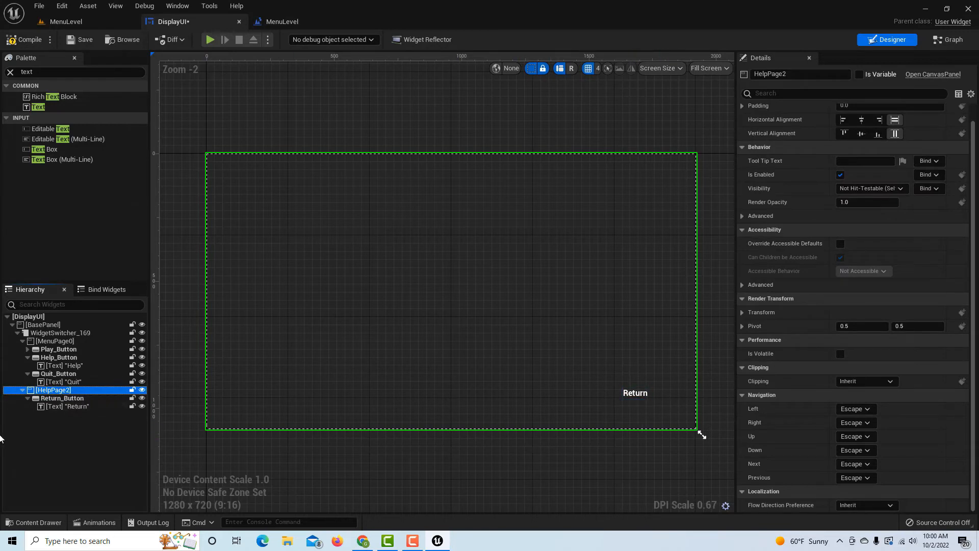
- Add a Text widget to HelpPage2 and select it in the hierarchy
{"action": "left_click", "coordinate": [71, 406]}
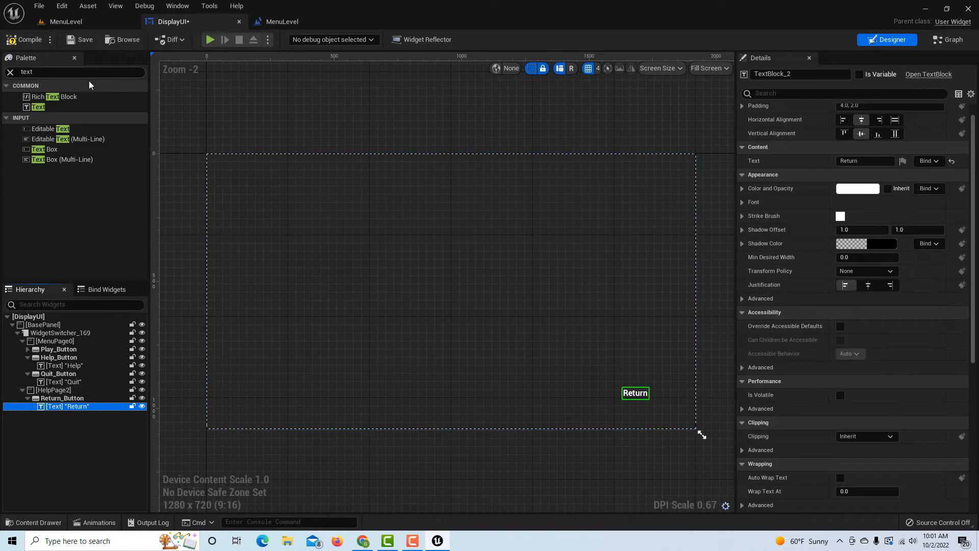
{"action": "left_click_drag", "start_coordinate": [38, 107], "coordinate": [59, 394]}
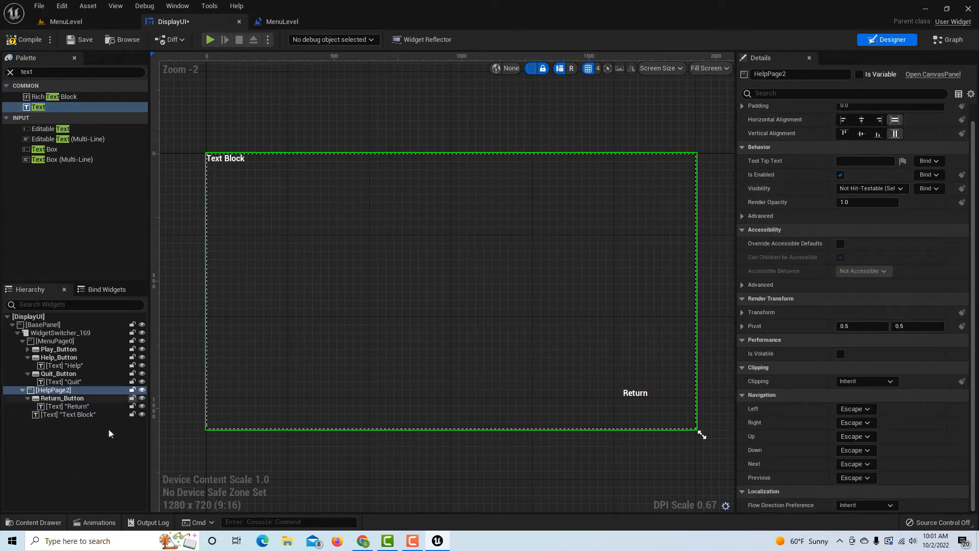
{"action": "left_click", "coordinate": [89, 415]}
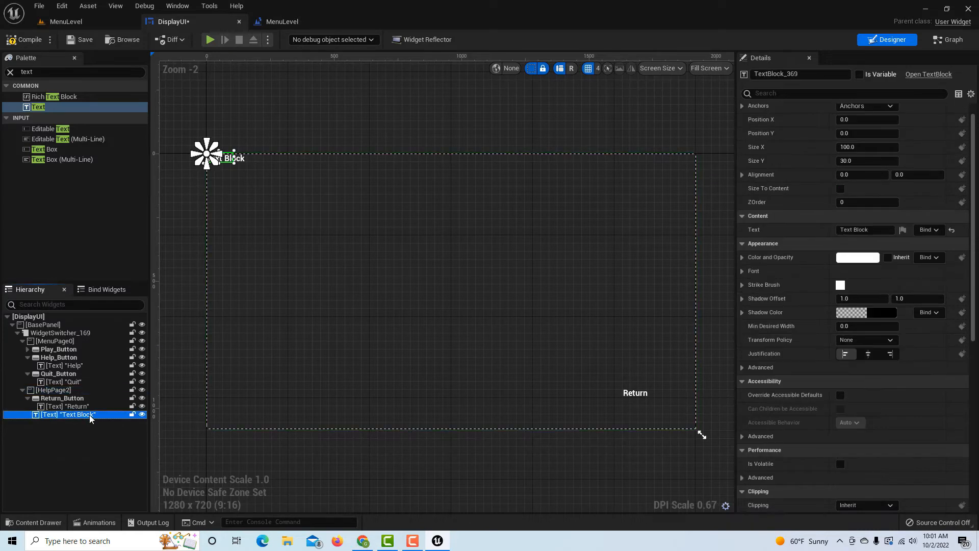
- Anchor the new text block to the centre of HelpPage2, set Position X and Position Y to 0, and enable Size To Content
{"action": "left_click", "coordinate": [882, 108]}
{"action": "left_click", "coordinate": [887, 174], "text": "ctrl"}
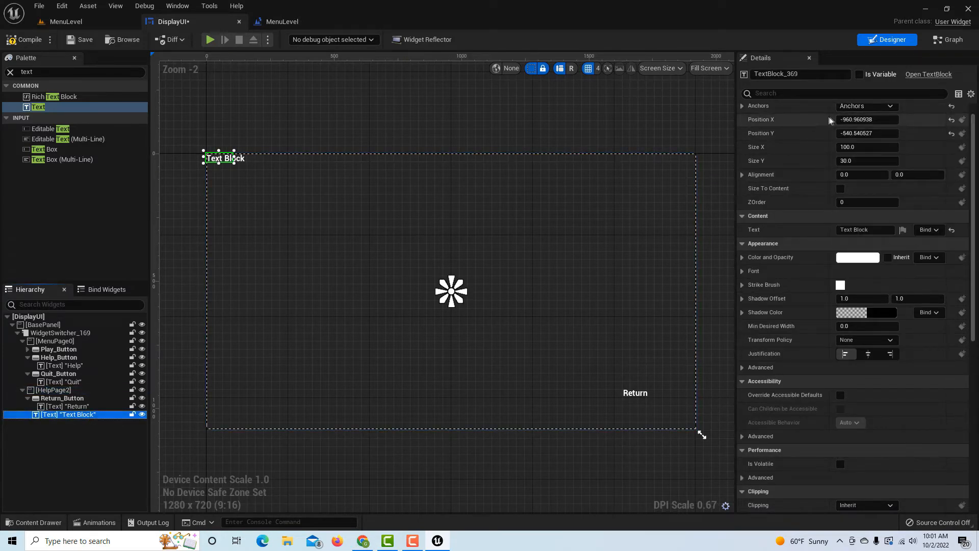
{"action": "left_click", "coordinate": [862, 119]}
{"action": "type", "text": "0"}
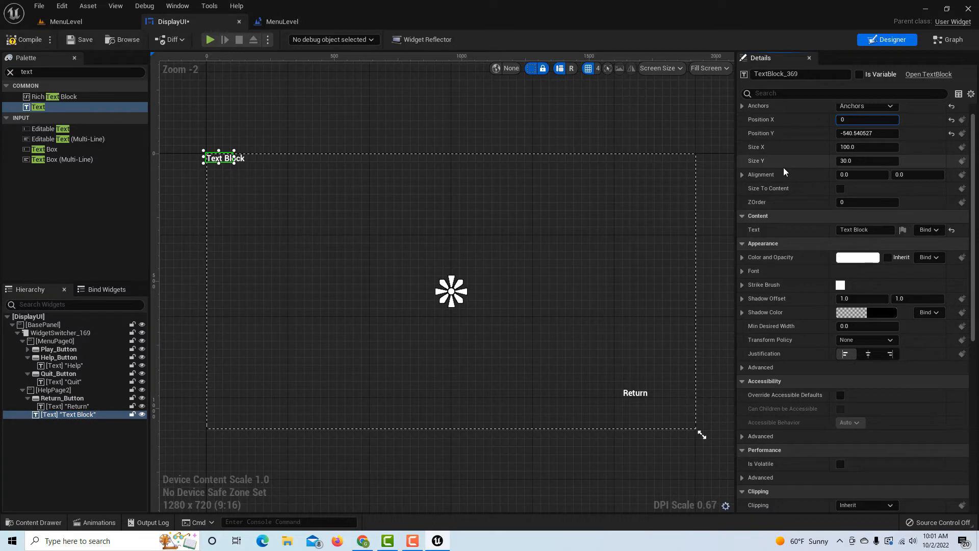
{"action": "key", "text": "Tab"}
{"action": "type", "text": "0"}
{"action": "key", "text": "Tab"}
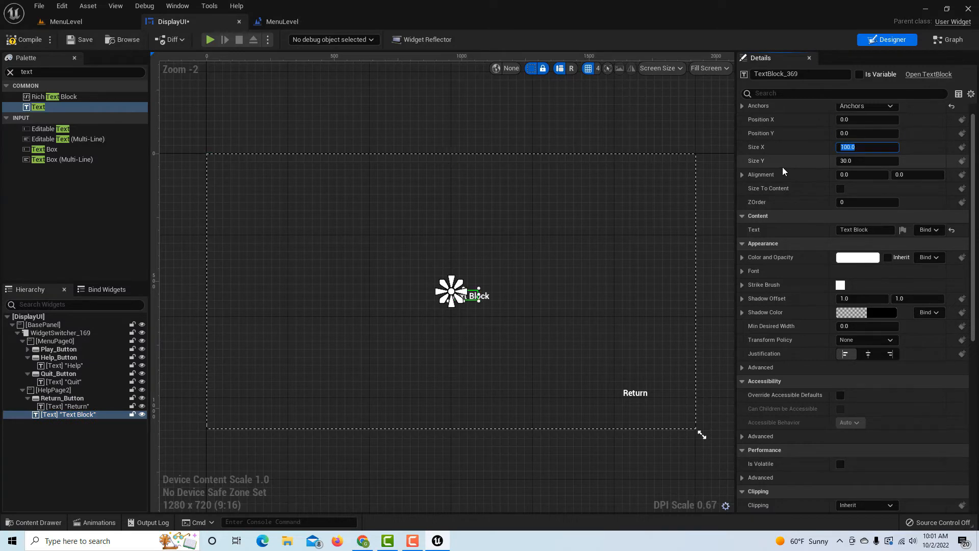
{"action": "left_click", "coordinate": [840, 188]}
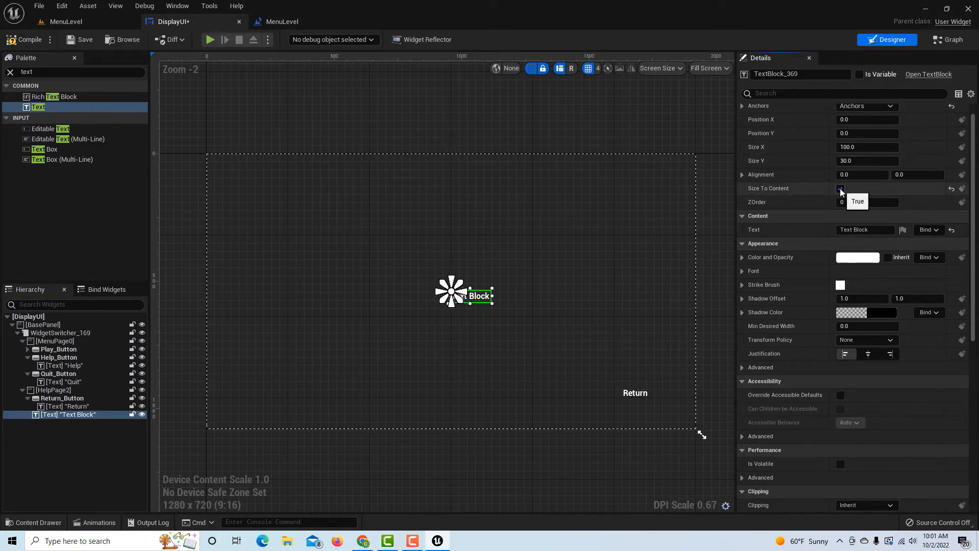
- Set the text block's content to "Online chat not available. Please call back between 8 and 5 Pacific Standard Time."
{"action": "left_click", "coordinate": [865, 230]}
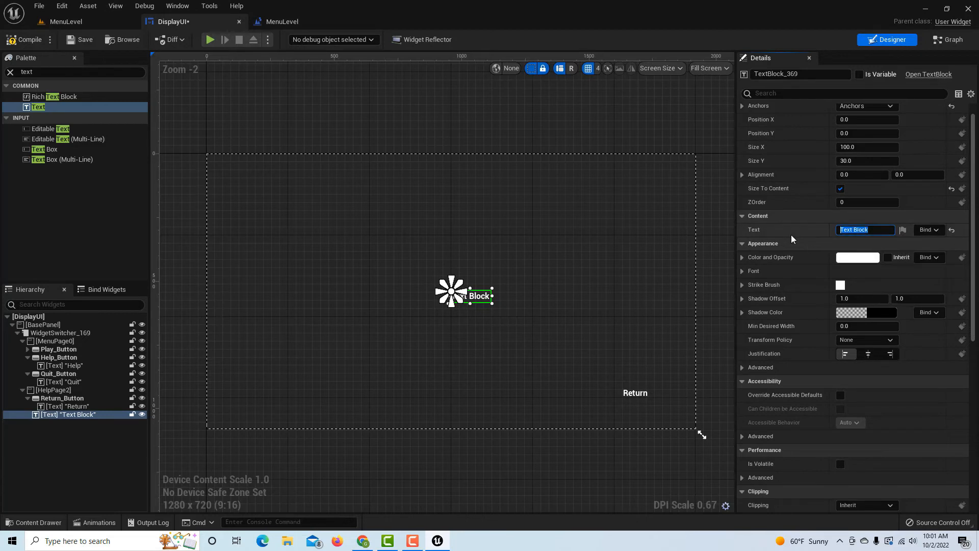
{"action": "type", "text": "Online chat not available"}
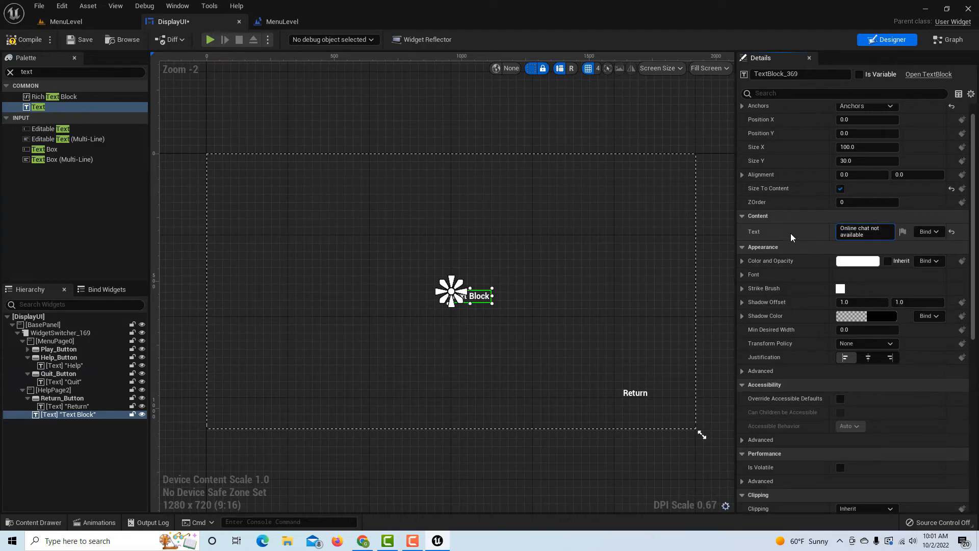
{"action": "type", "text": ". Please call"}
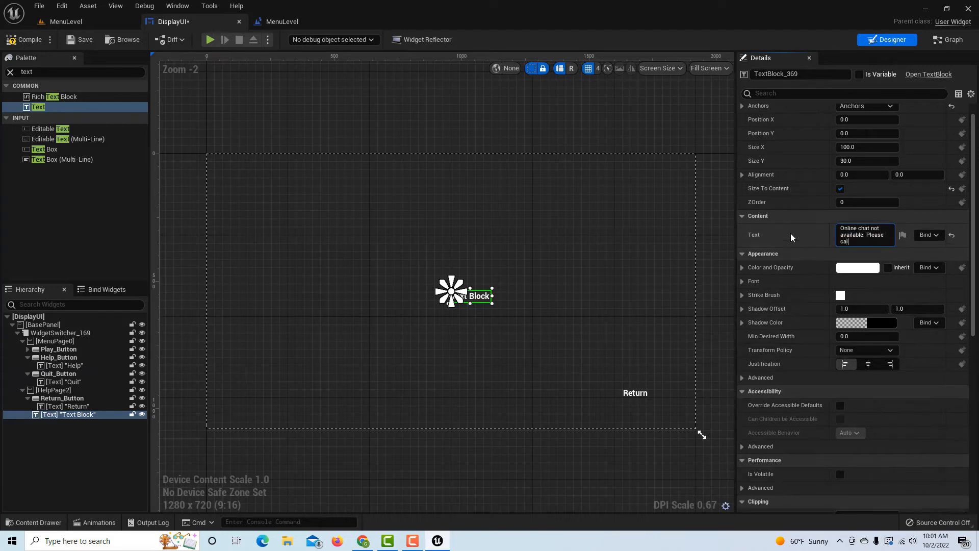
{"action": "type", "text": " back betwee"}
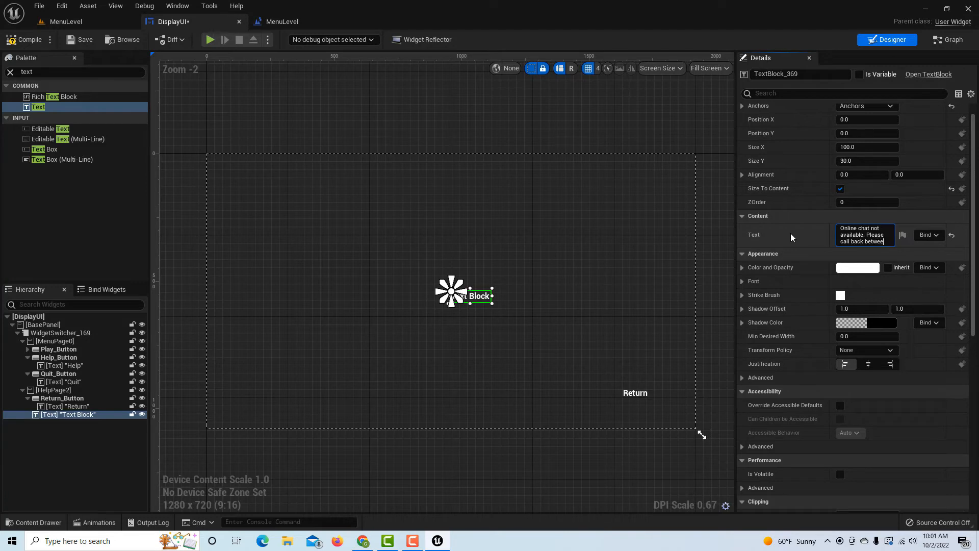
{"action": "type", "text": "n 8 and"}
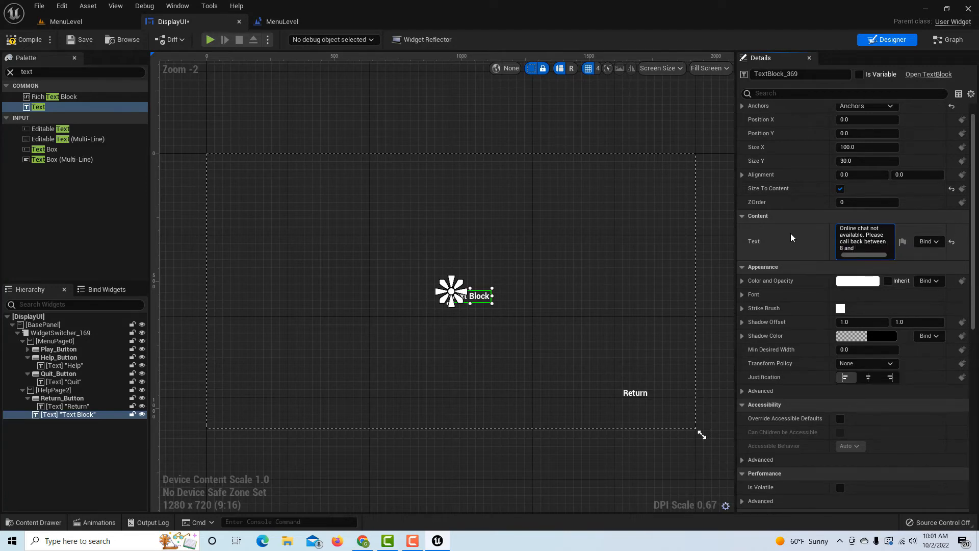
{"action": "type", "text": " 5 Pacific Standard Ti"}
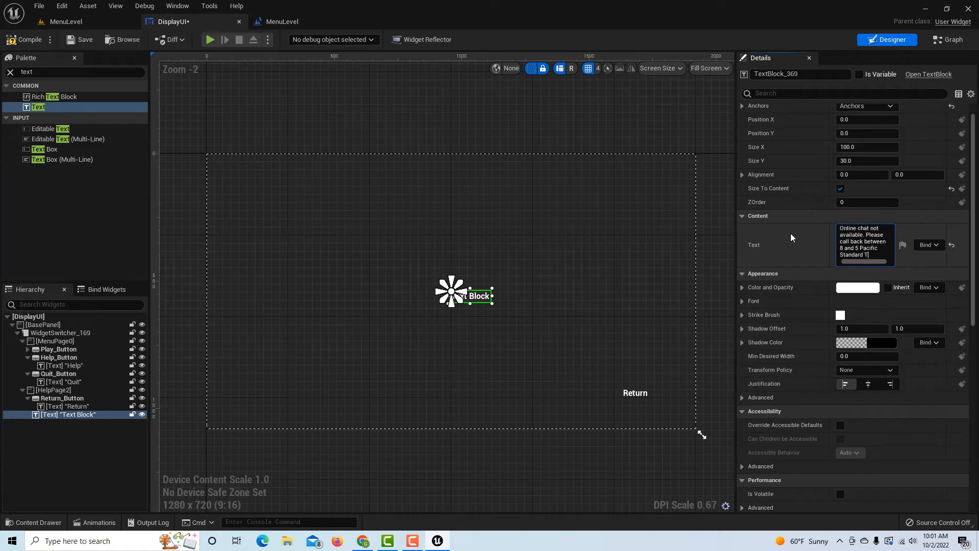
{"action": "type", "text": "me."}
{"action": "key", "text": "Return"}
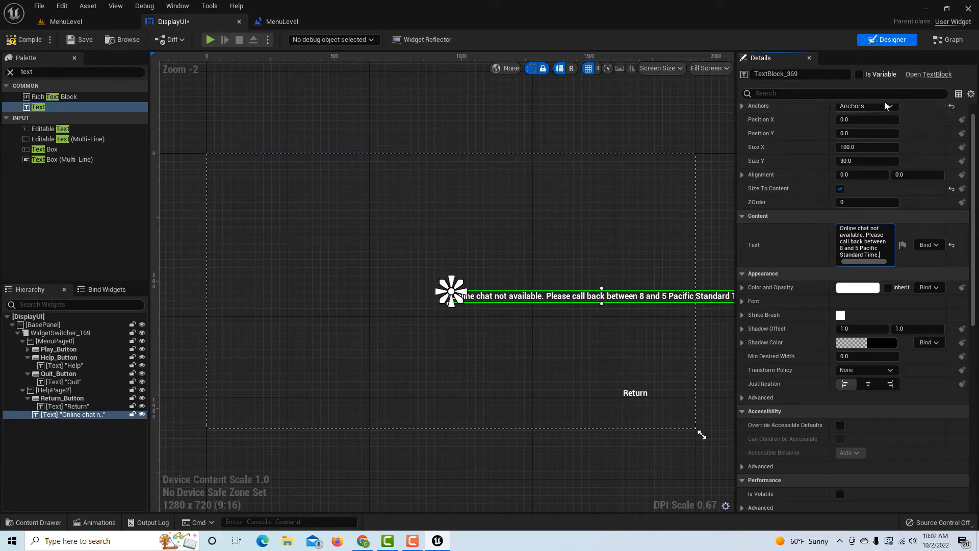
- Adjust the X alignment of the help message so the text is centred horizontally on HelpPage2
{"action": "left_click", "coordinate": [846, 174]}
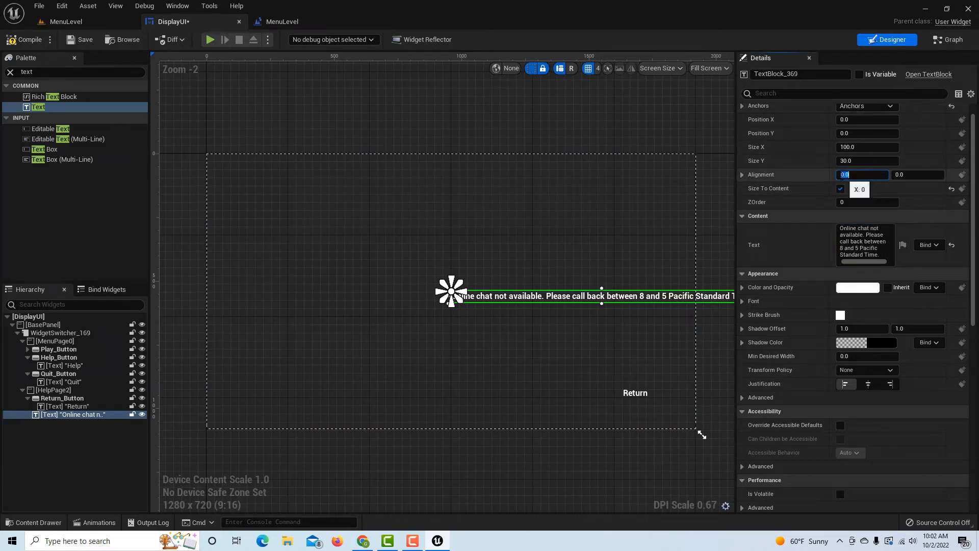
{"action": "left_click_drag", "start_coordinate": [862, 174], "coordinate": [891, 174]}
{"action": "left_click", "coordinate": [550, 375]}
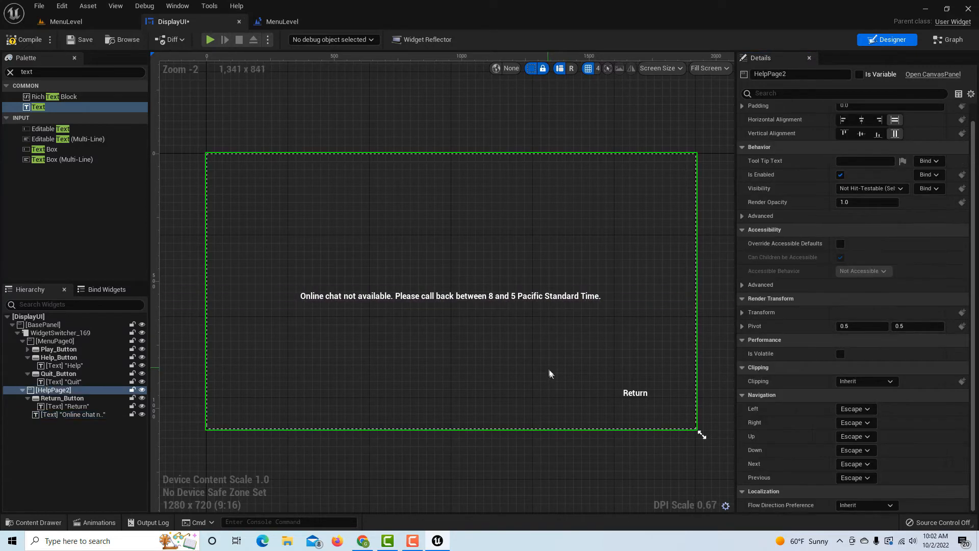
- Change the colour of the "Return" text inside Return_Button to red and display HelpPage2 to check it
{"action": "left_click", "coordinate": [637, 397]}
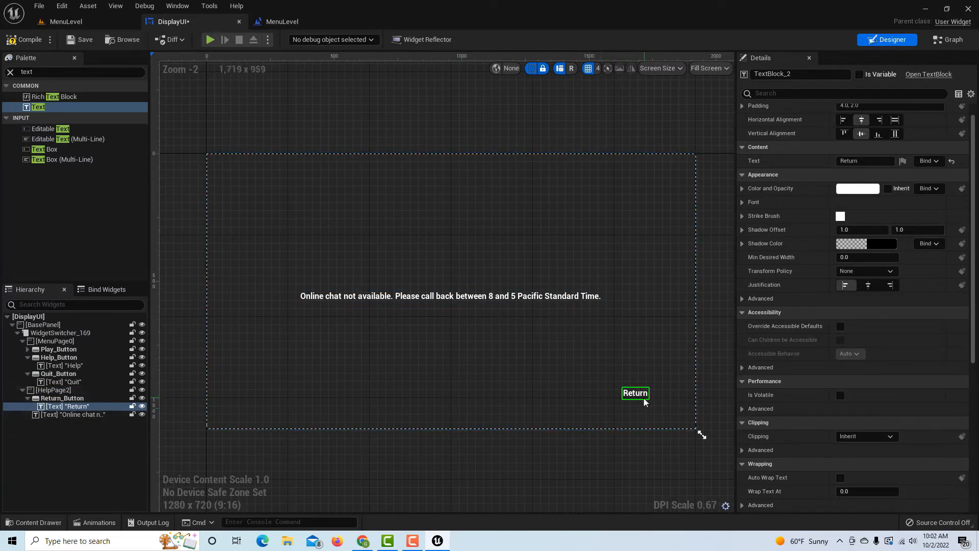
{"action": "left_click", "coordinate": [851, 189]}
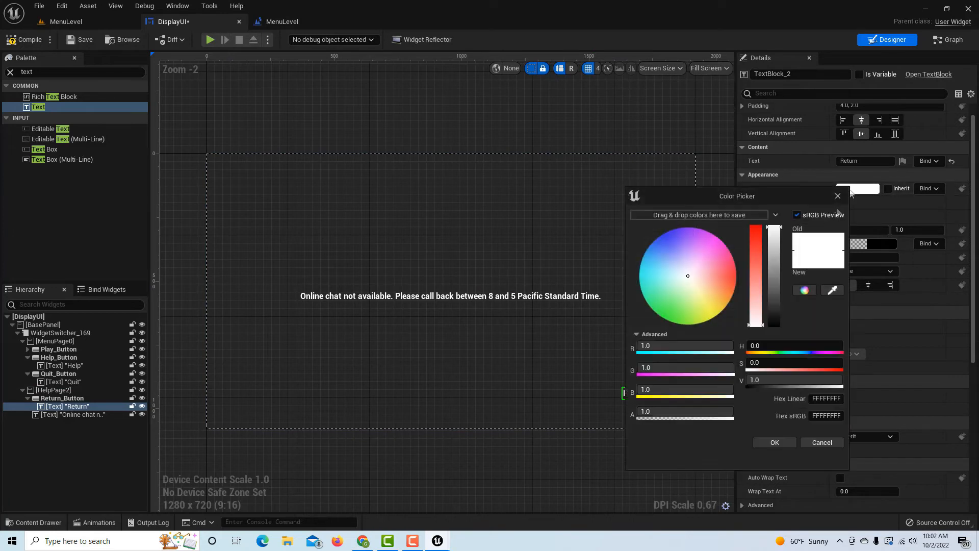
{"action": "left_click", "coordinate": [735, 274]}
{"action": "left_click", "coordinate": [774, 441]}
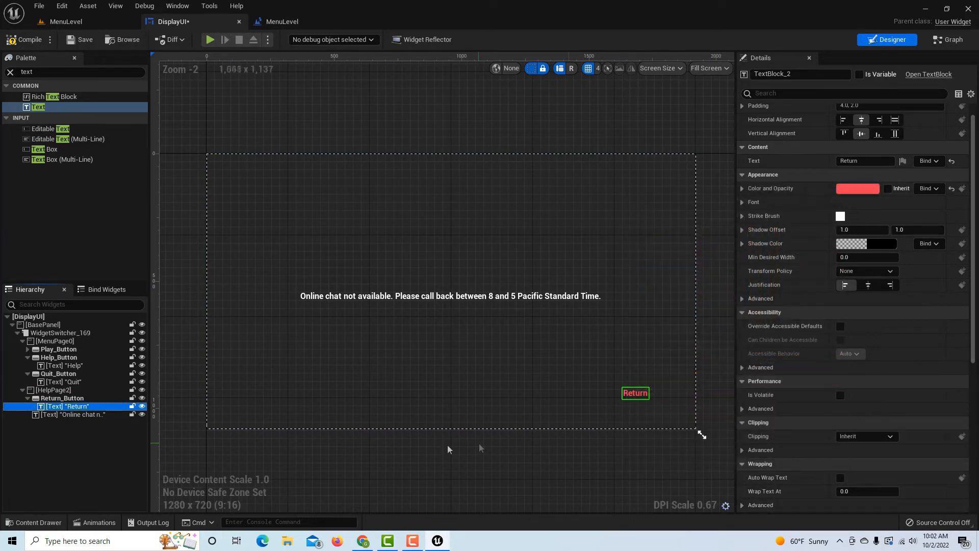
{"action": "left_click", "coordinate": [461, 460]}
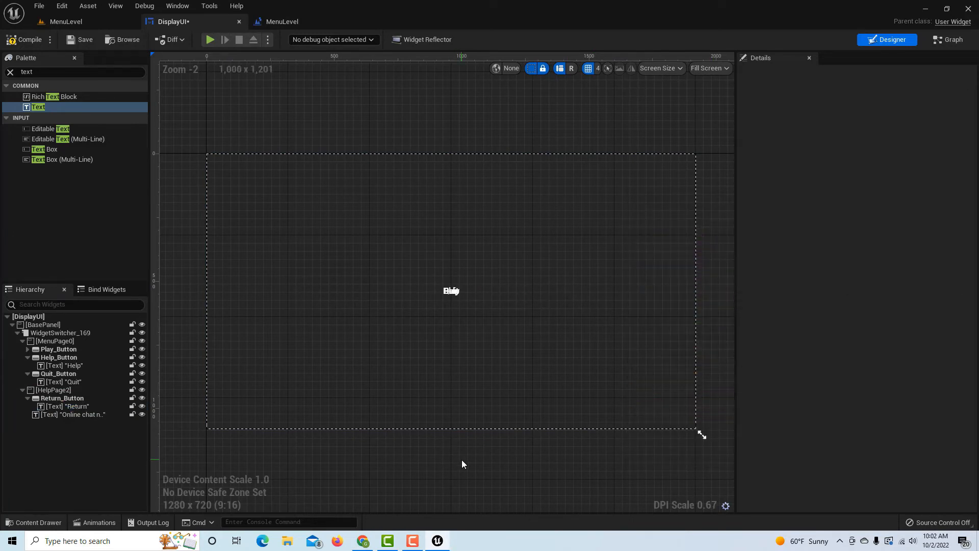
{"action": "left_click", "coordinate": [59, 399]}
{"action": "left_click", "coordinate": [55, 391]}
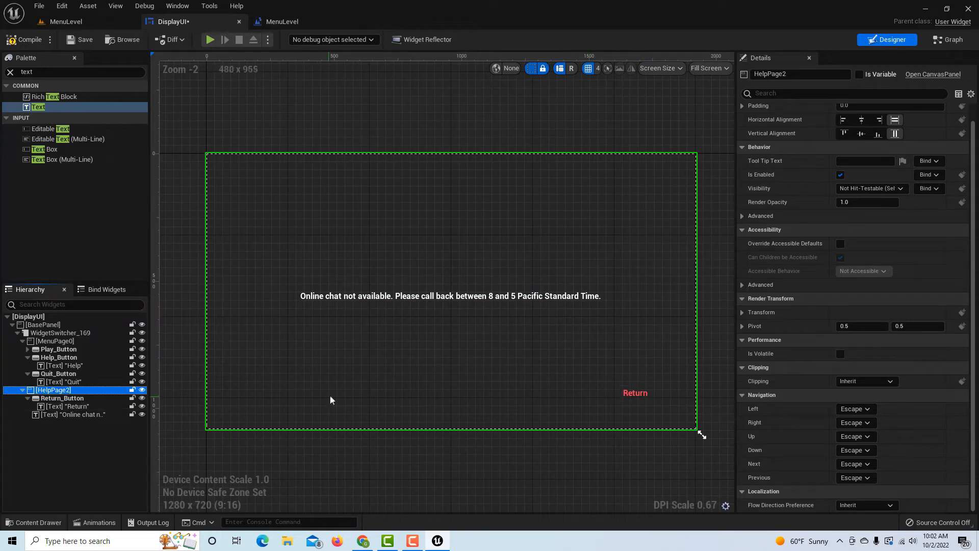
- Show MenuPage0, select Play_Button, and collapse Help_Button and Quit_Button in the hierarchy
{"action": "left_click", "coordinate": [57, 342]}
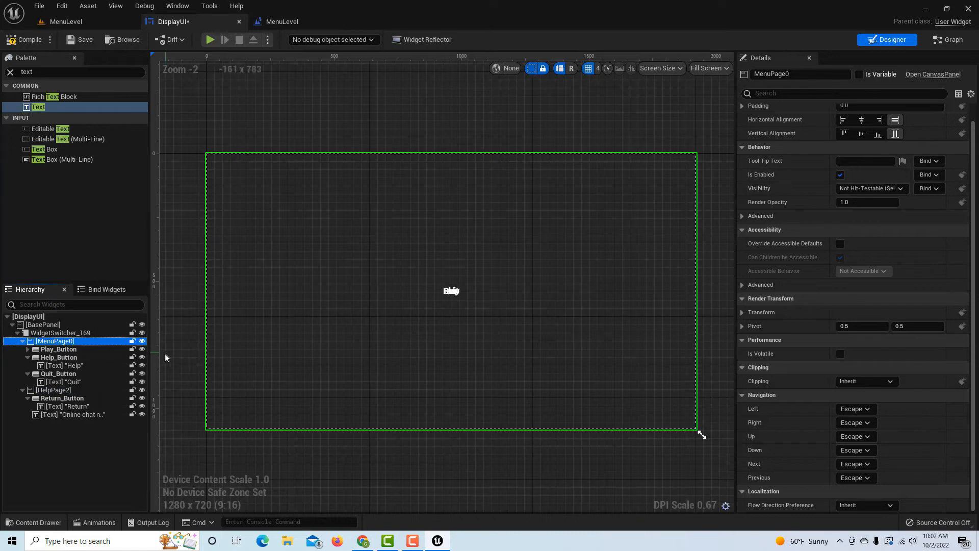
{"action": "left_click", "coordinate": [58, 350]}
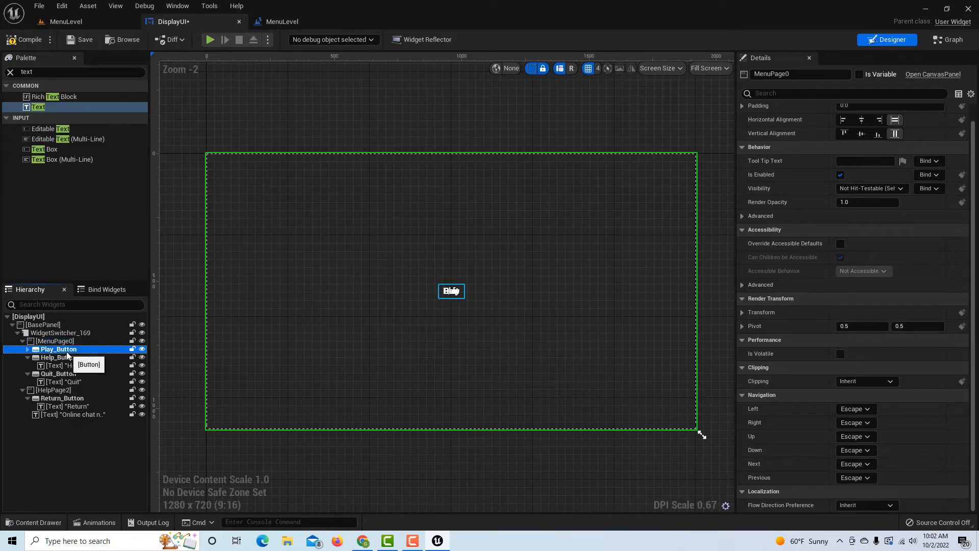
{"action": "left_click", "coordinate": [27, 357]}
{"action": "left_click", "coordinate": [28, 365]}
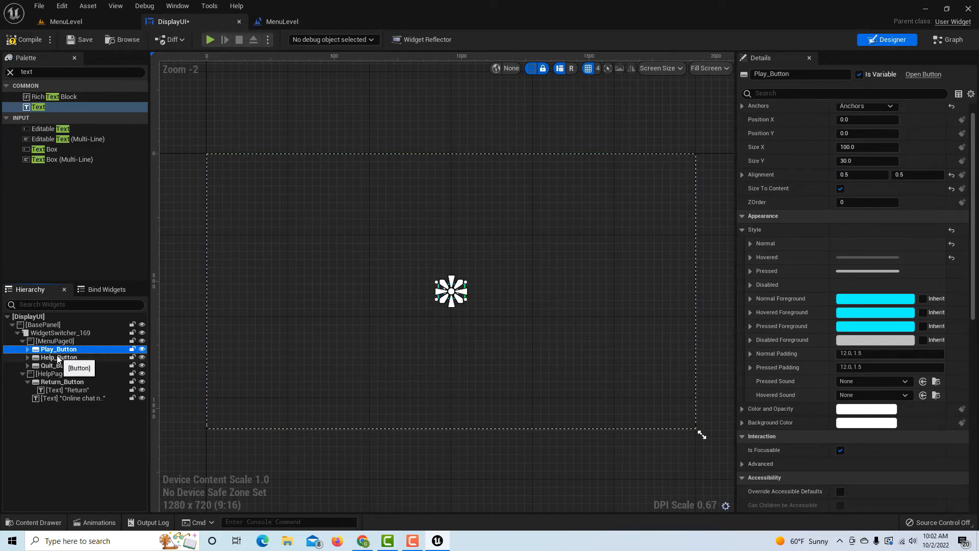
- Set Help_Button's Position Y to 50 so it sits below the Play button
{"action": "left_click", "coordinate": [58, 358]}
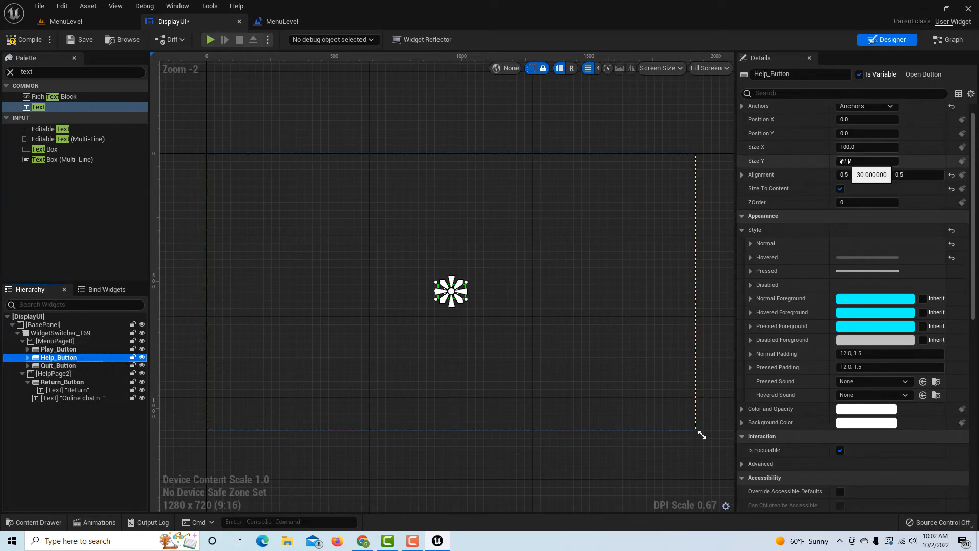
{"action": "left_click", "coordinate": [844, 134]}
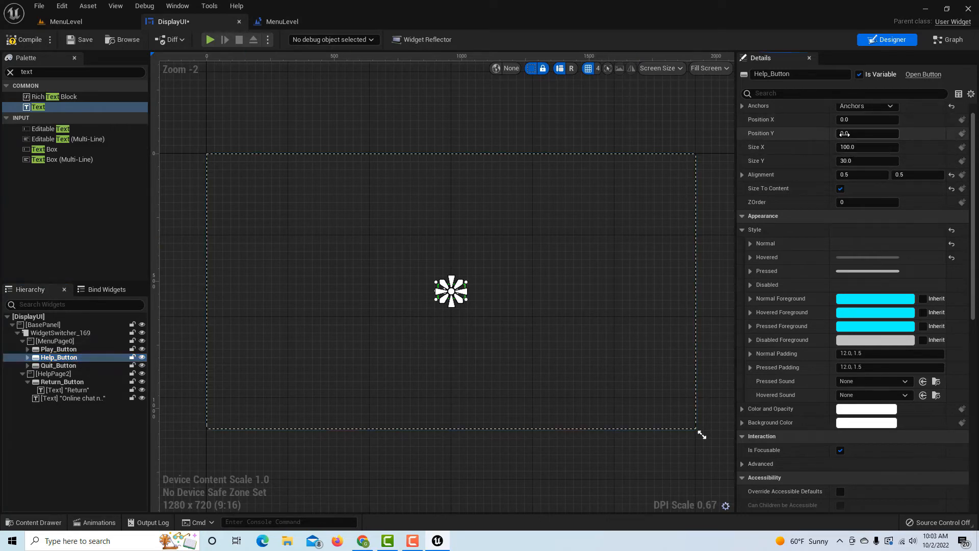
{"action": "type", "text": "50"}
{"action": "key", "text": "Return"}
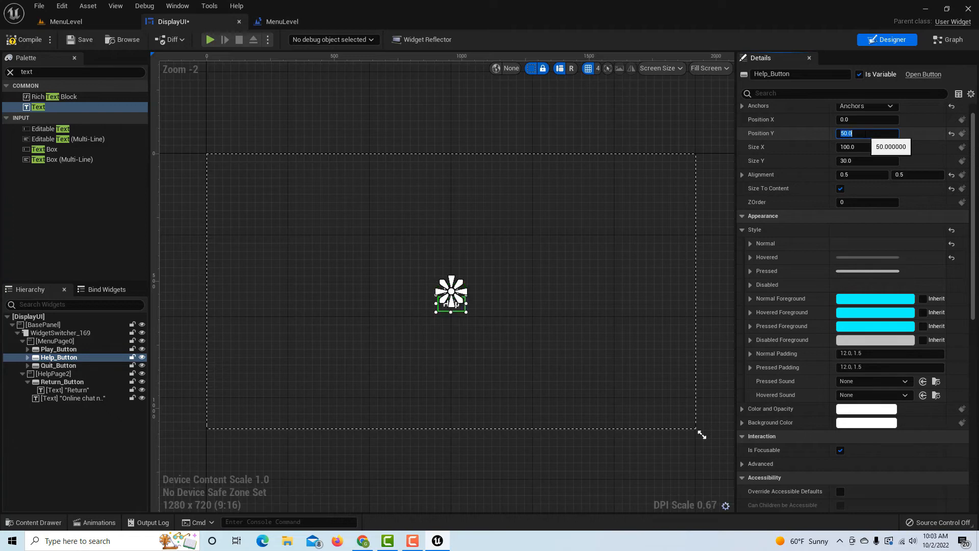
- Set Quit_Button's Position Y to 100 so it sits below the Help button
{"action": "left_click", "coordinate": [76, 368]}
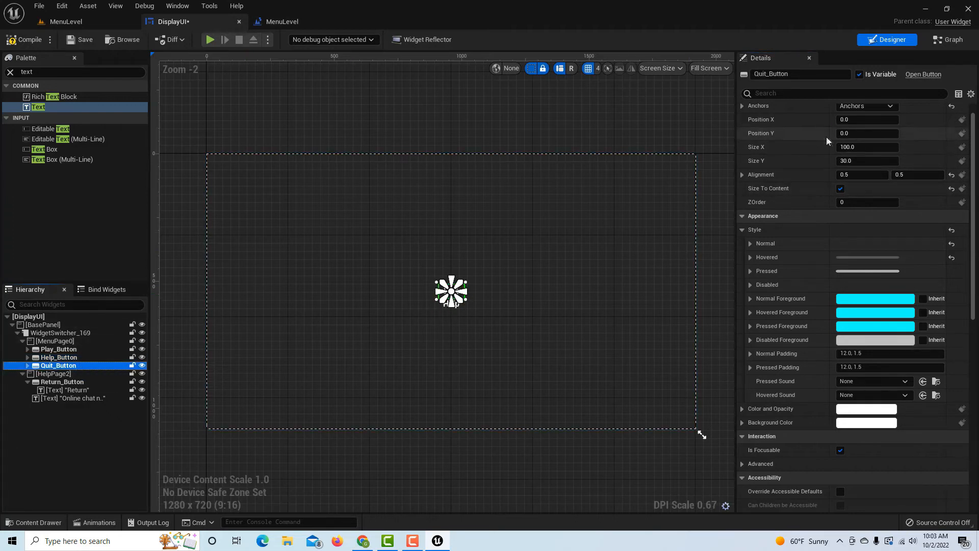
{"action": "left_click", "coordinate": [844, 133]}
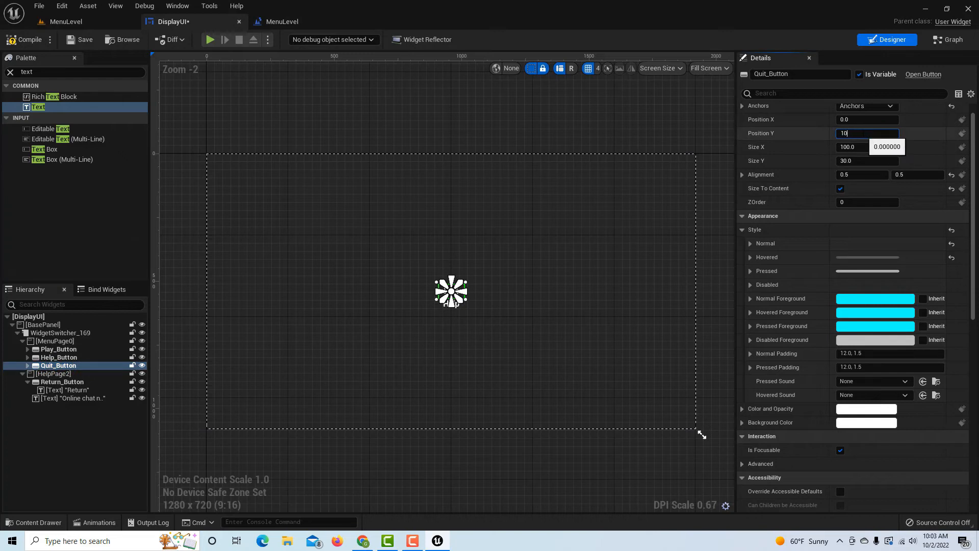
{"action": "key", "text": "Return"}
{"action": "left_click", "coordinate": [598, 319]}
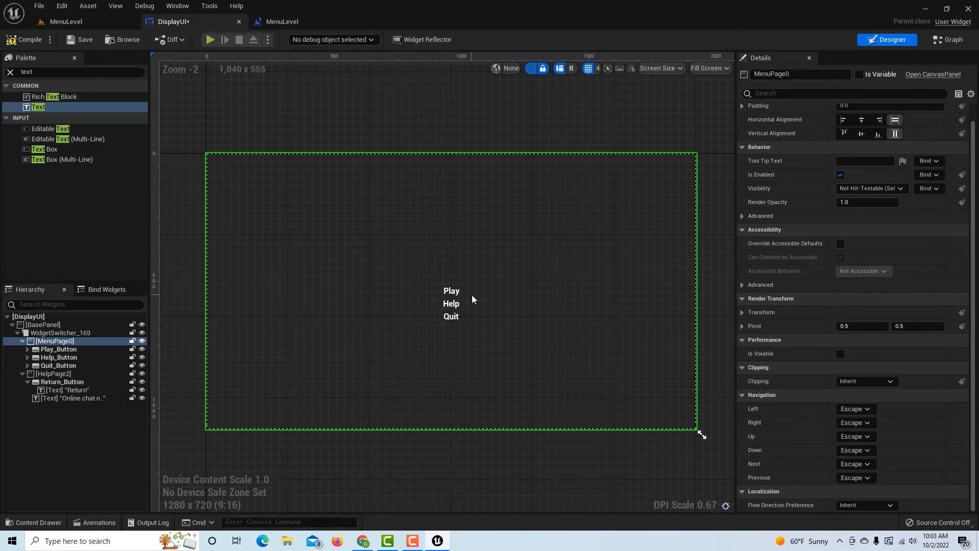
- Add an On Clicked event for Play_Button and move its node to free space below and beside Event Tick
{"action": "left_click_drag", "start_coordinate": [38, 107], "coordinate": [404, 213]}
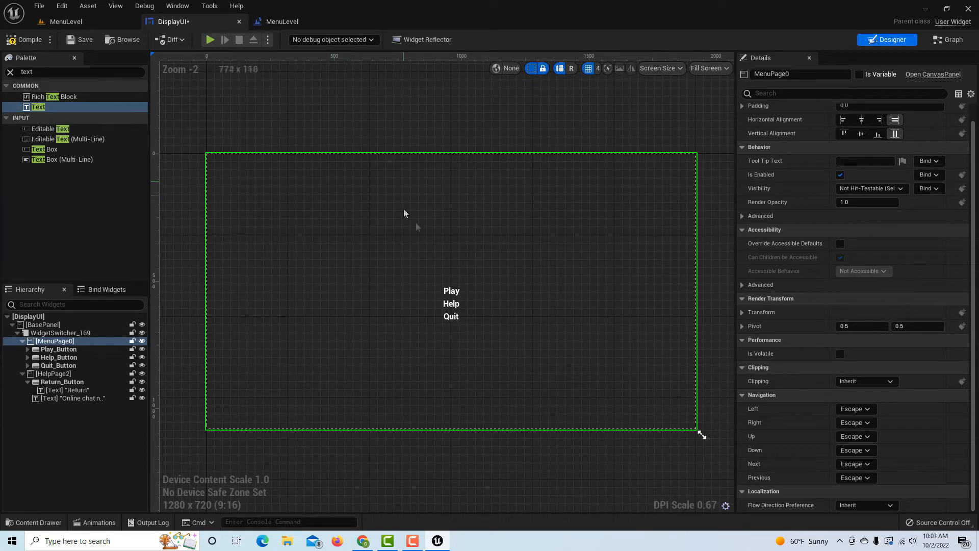
{"action": "left_click", "coordinate": [53, 373]}
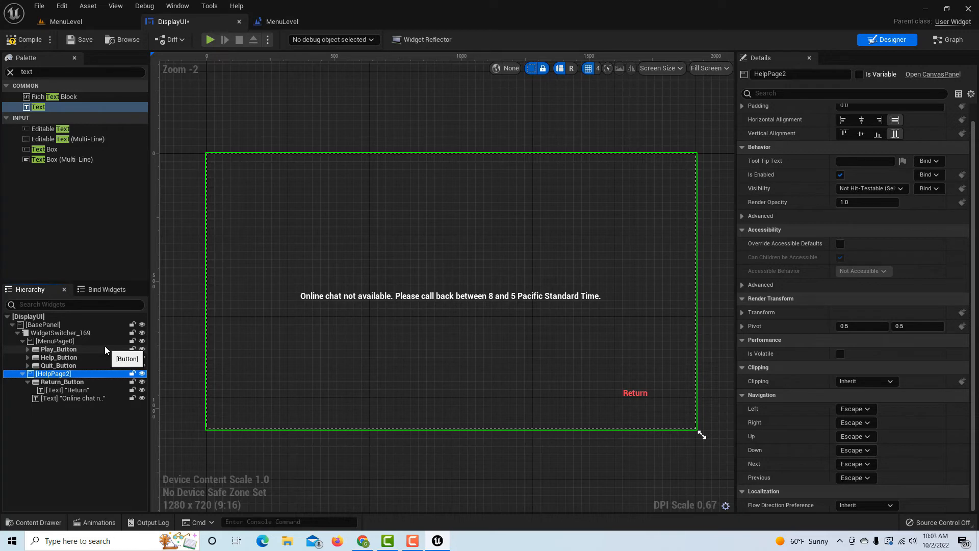
{"action": "left_click", "coordinate": [71, 350]}
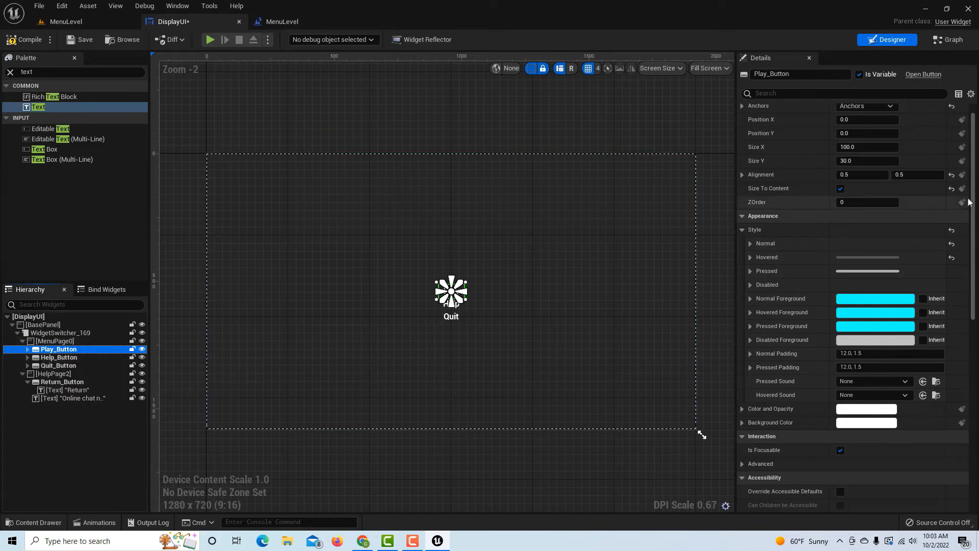
{"action": "scroll", "coordinate": [970, 381], "scroll_direction": "down", "scroll_amount": 10}
{"action": "scroll", "coordinate": [971, 381], "scroll_direction": "down", "scroll_amount": 4}
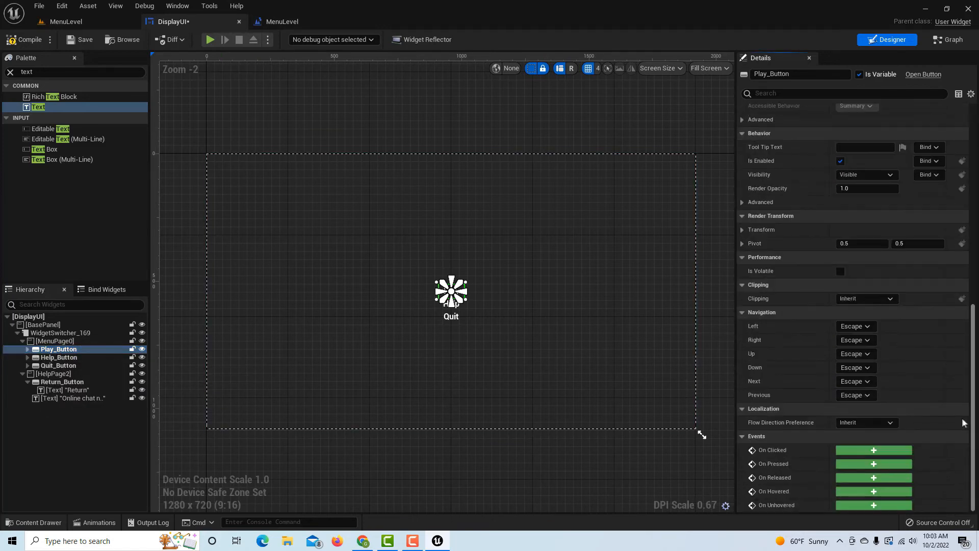
{"action": "left_click", "coordinate": [871, 451]}
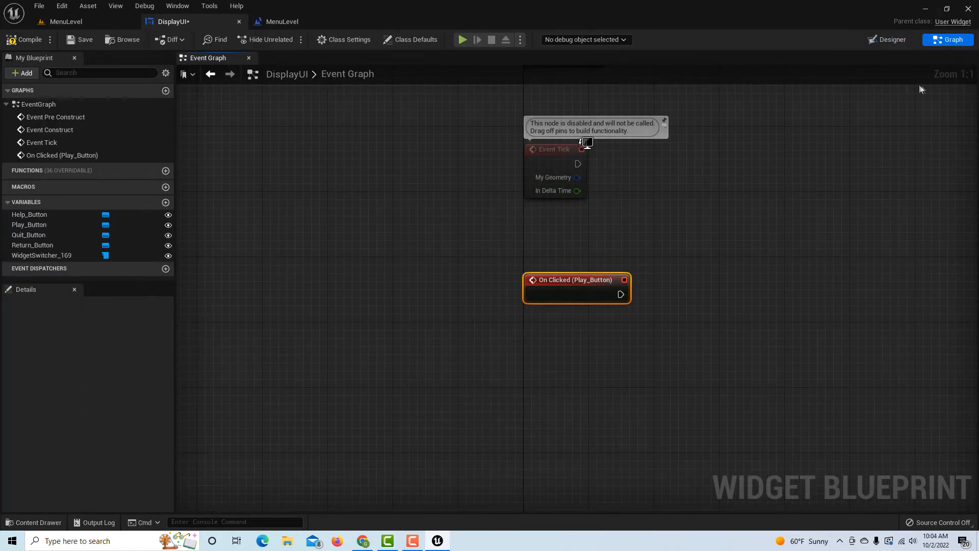
{"action": "left_click_drag", "start_coordinate": [547, 283], "coordinate": [327, 267]}
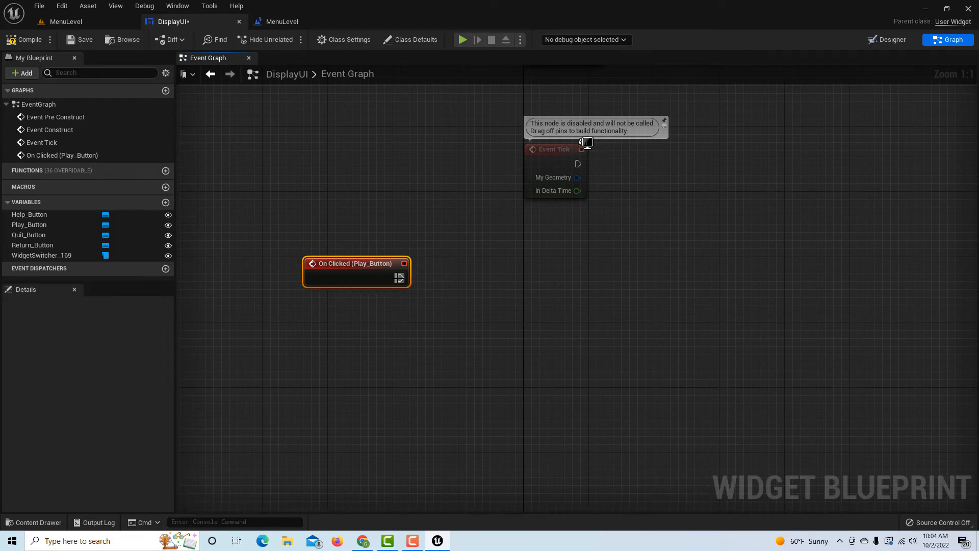
- Connect a Set Input Mode Game And UI node to the Play_Button On Clicked event
{"action": "left_click_drag", "start_coordinate": [399, 278], "coordinate": [510, 279]}
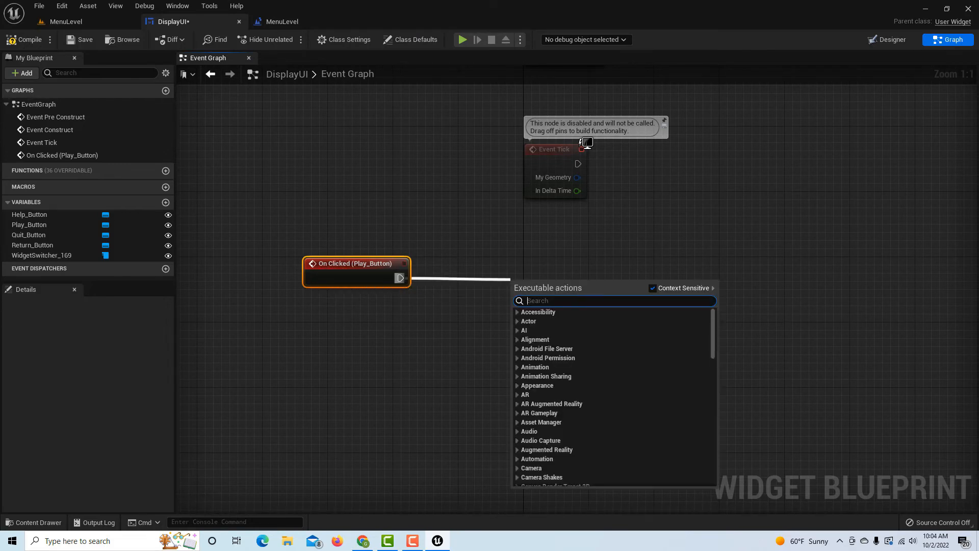
{"action": "type", "text": "set input"}
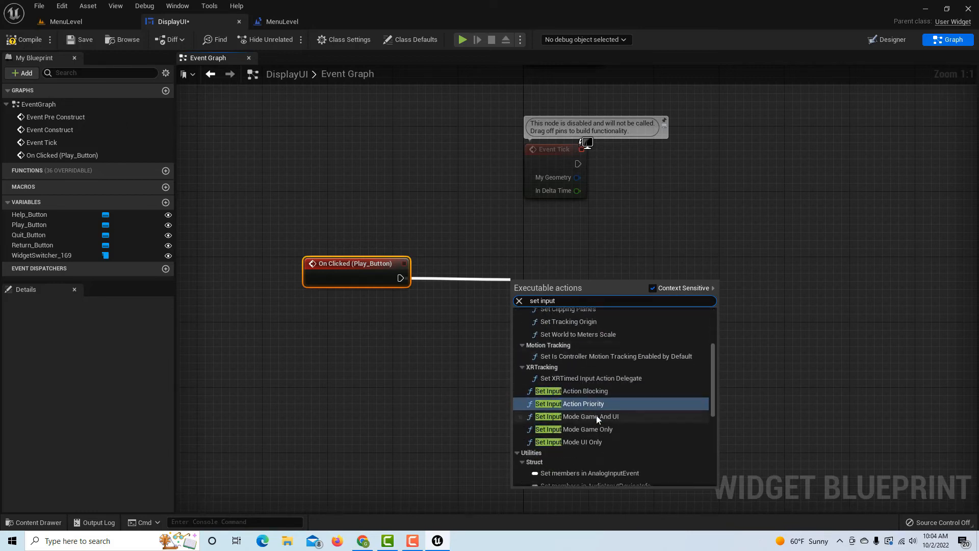
{"action": "left_click", "coordinate": [596, 416]}
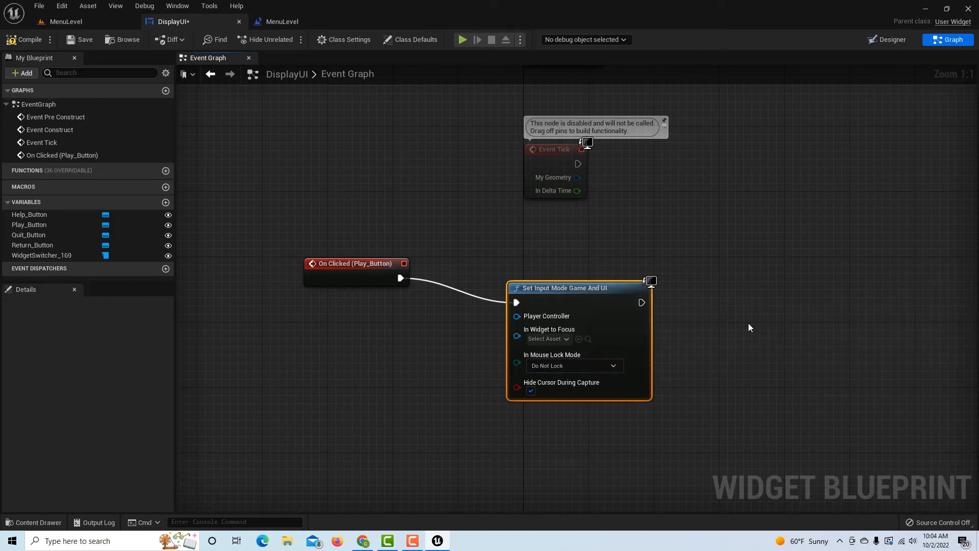
{"action": "scroll", "coordinate": [754, 321], "scroll_direction": "down", "scroll_amount": 1}
{"action": "scroll", "coordinate": [757, 326], "scroll_direction": "up", "scroll_amount": 1}
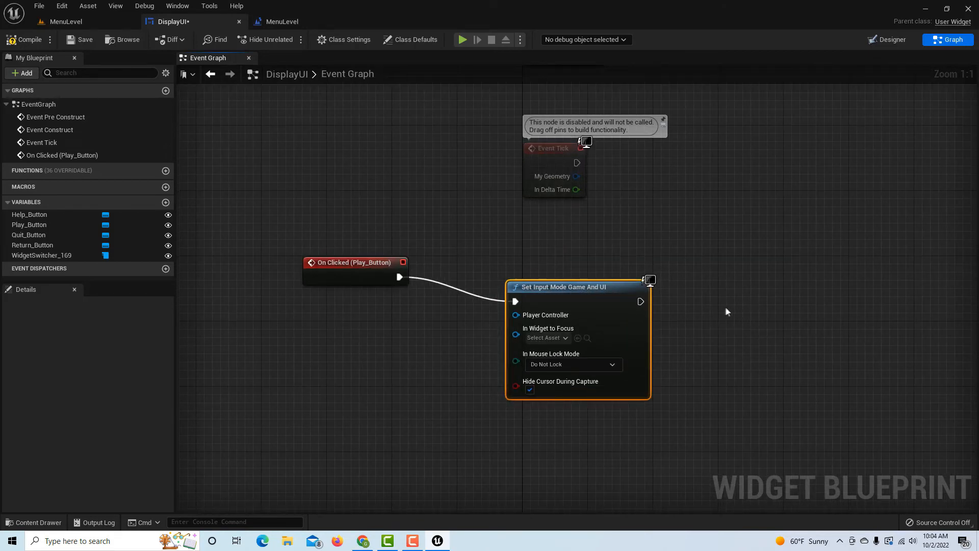
- Chain an Open Level (by Object Reference) node after Set Input Mode Game And UI, with LevelOne as its level
{"action": "left_click_drag", "start_coordinate": [640, 301], "coordinate": [721, 317]}
{"action": "type", "text": "open"}
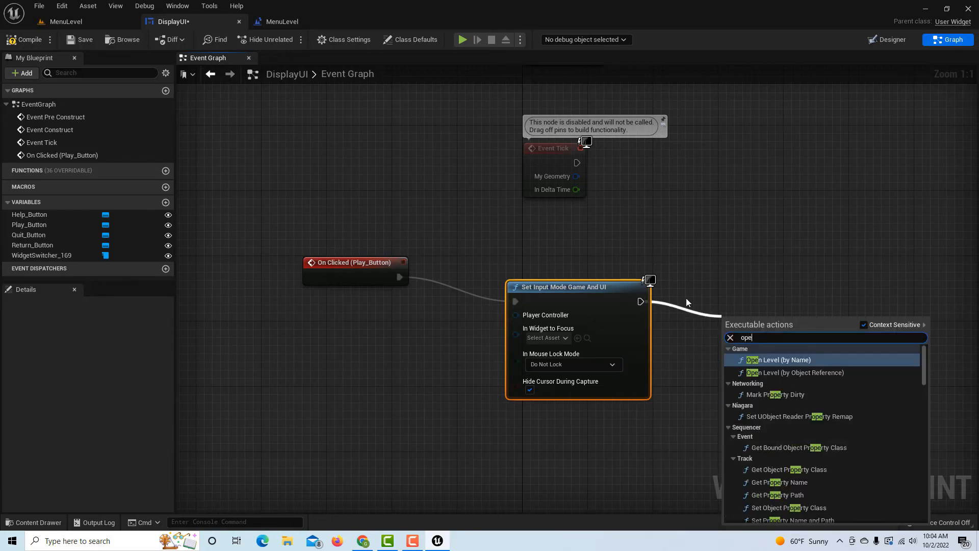
{"action": "left_click", "coordinate": [798, 371]}
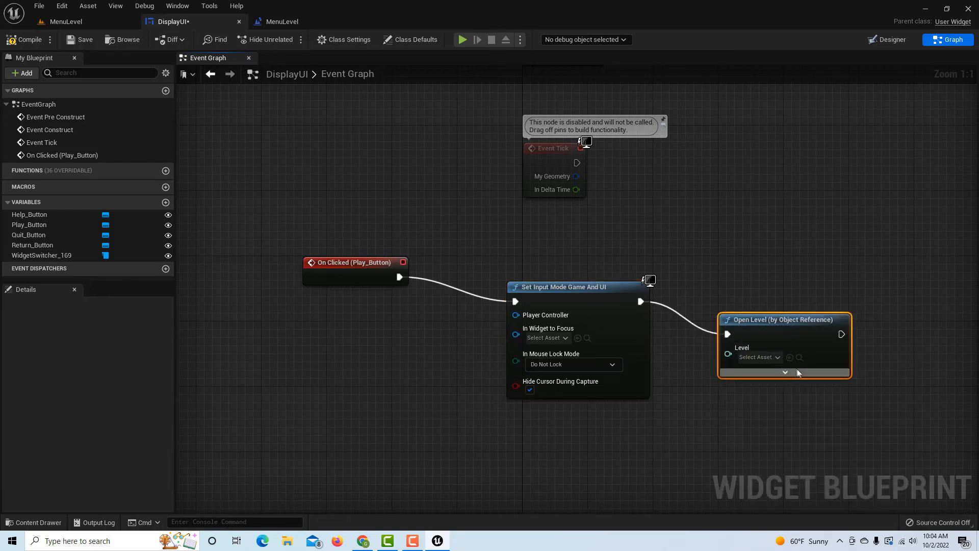
{"action": "left_click", "coordinate": [779, 357]}
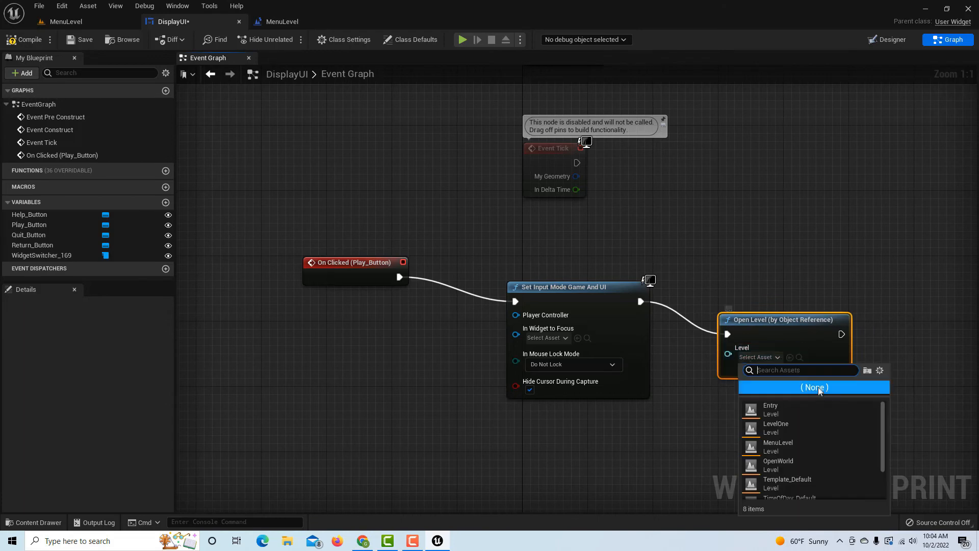
{"action": "left_click", "coordinate": [804, 427]}
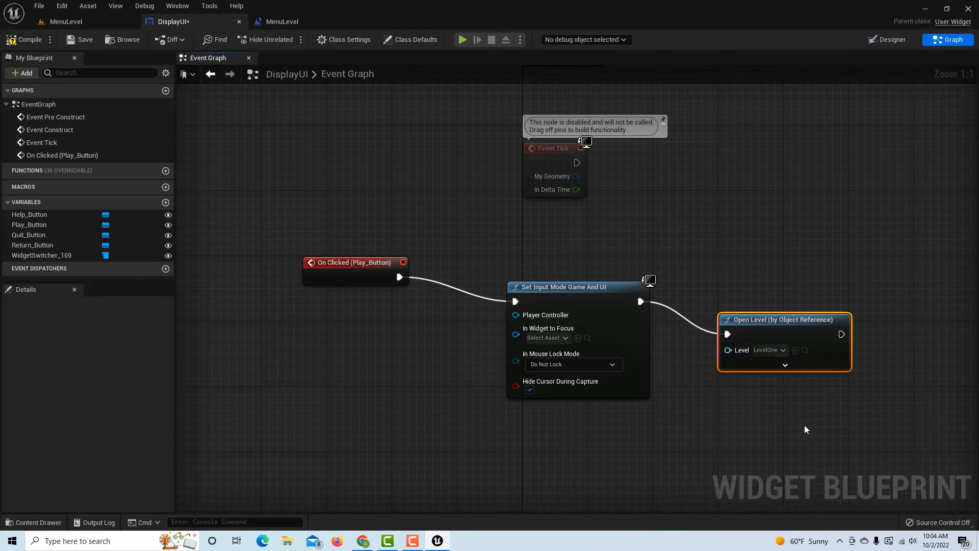
- Wire a Get Player Controller node into Set Input Mode Game And UI's Player Controller input, and compile and save the widget blueprint
{"action": "right_click", "coordinate": [201, 381]}
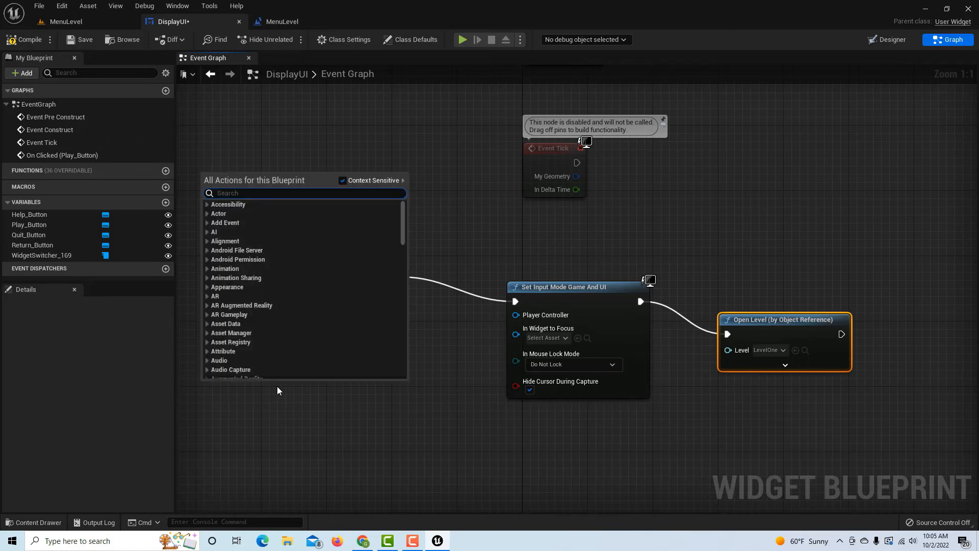
{"action": "type", "text": "get p"}
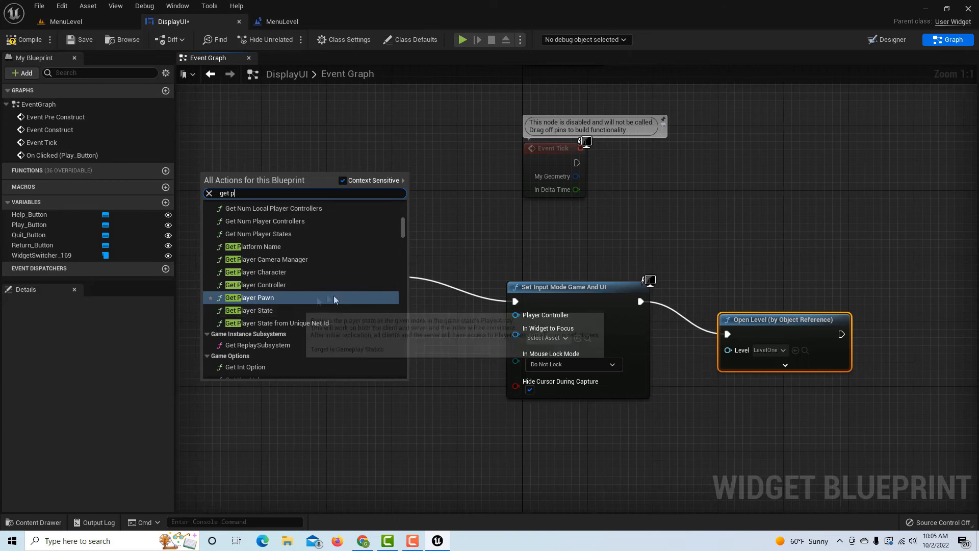
{"action": "left_click", "coordinate": [289, 284]}
{"action": "left_click_drag", "start_coordinate": [320, 399], "coordinate": [521, 319]}
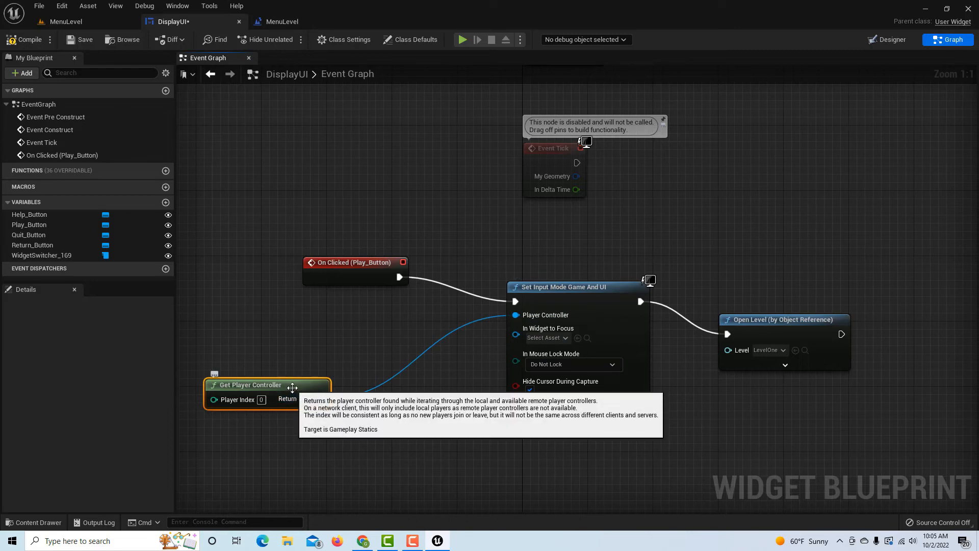
{"action": "left_click_drag", "start_coordinate": [293, 400], "coordinate": [391, 375]}
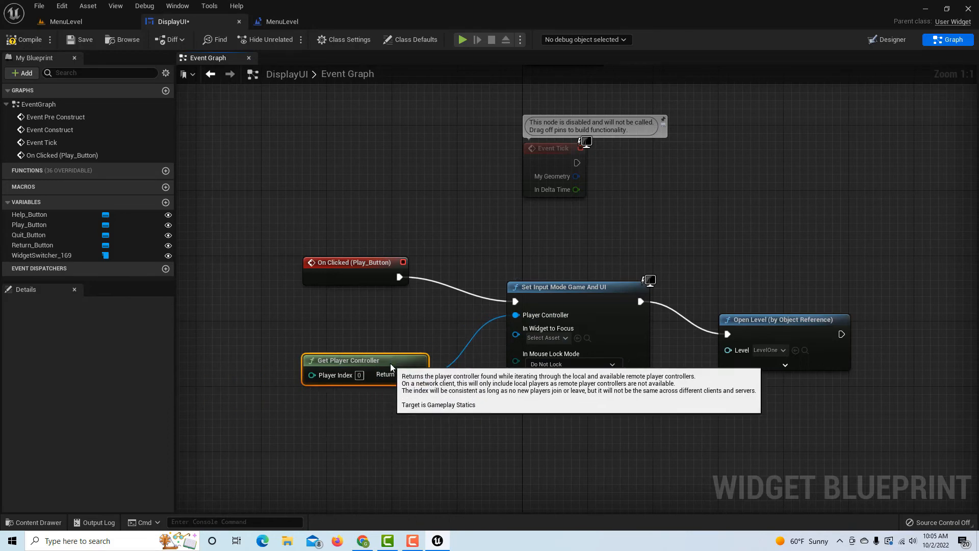
{"action": "left_click", "coordinate": [26, 40]}
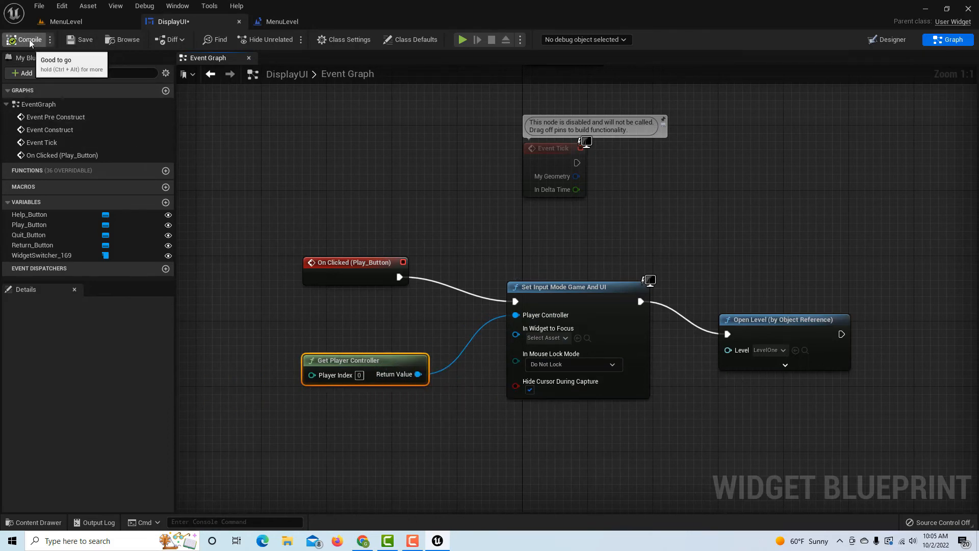
{"action": "left_click", "coordinate": [85, 38]}
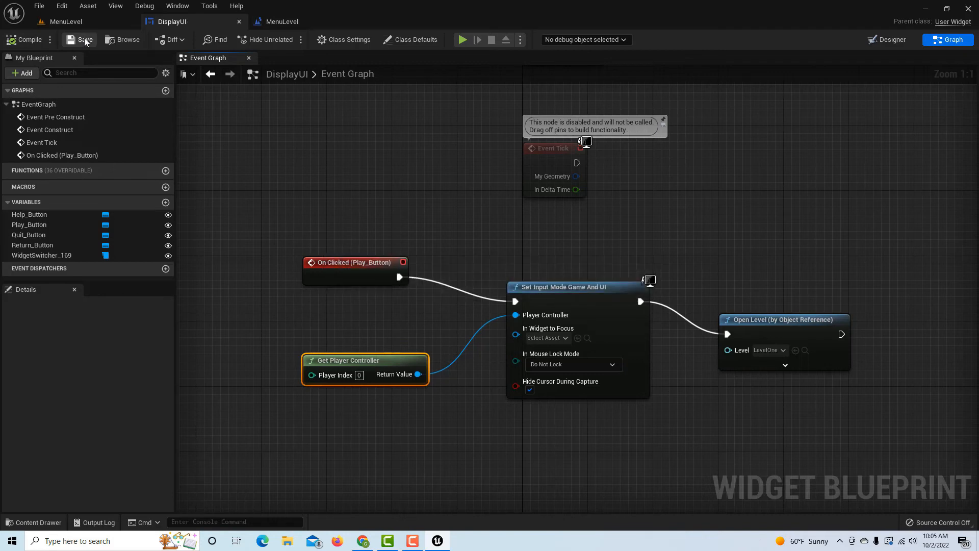
- Return to the widget design and add an On Clicked event for Help_Button
{"action": "left_click", "coordinate": [888, 40]}
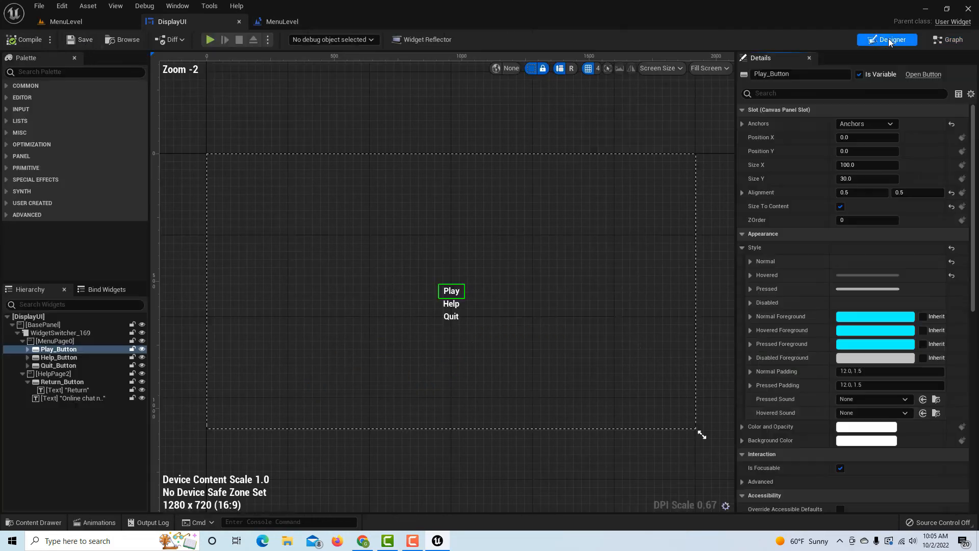
{"action": "left_click", "coordinate": [70, 358]}
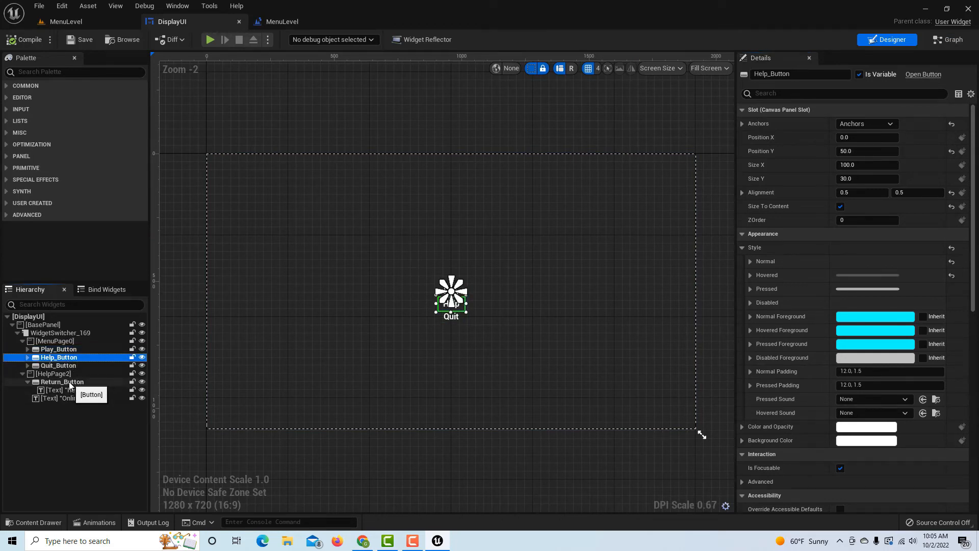
{"action": "left_click", "coordinate": [70, 386]}
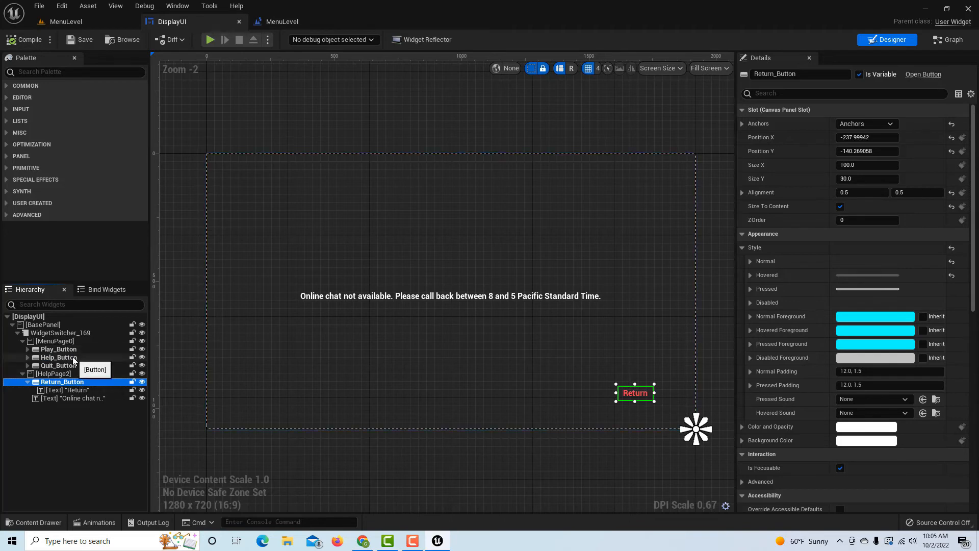
{"action": "left_click", "coordinate": [73, 357]}
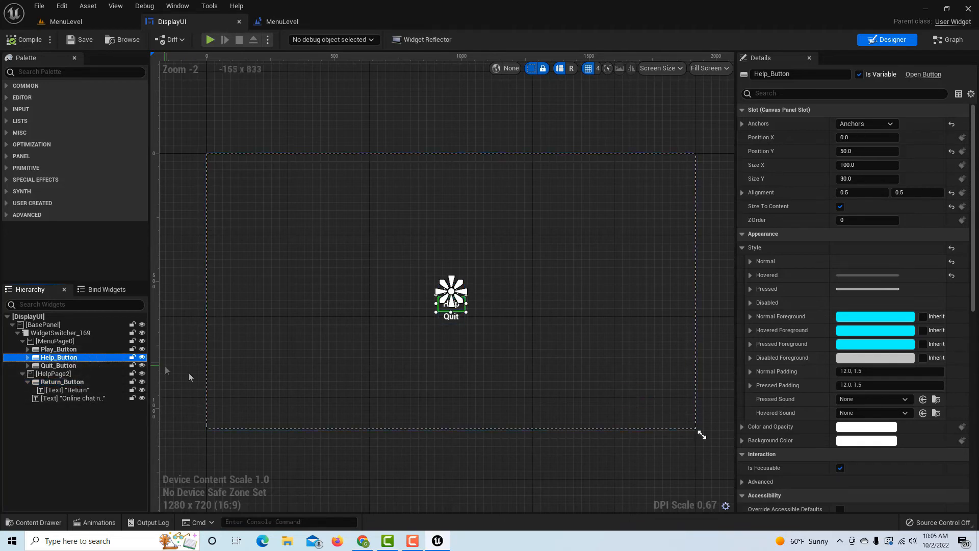
{"action": "left_click_drag", "start_coordinate": [973, 222], "coordinate": [973, 420]}
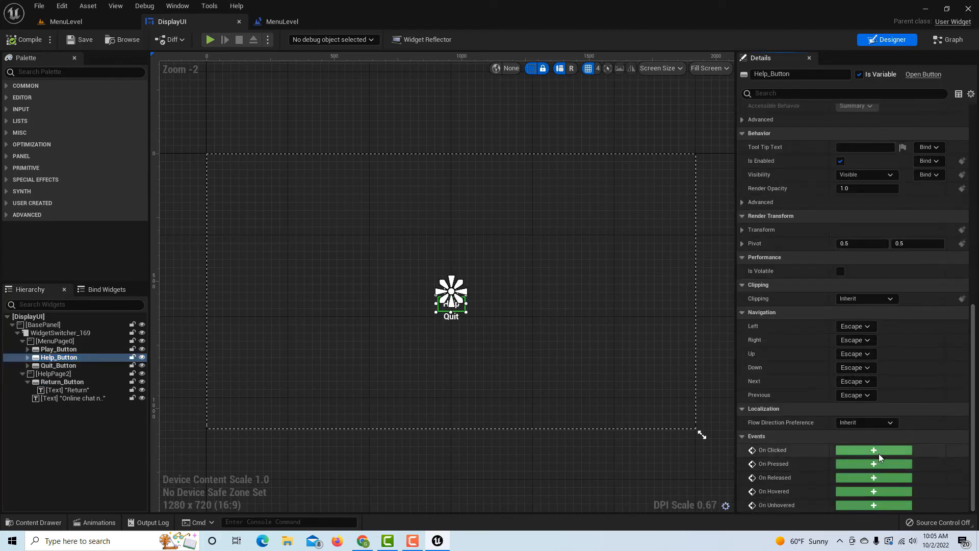
{"action": "left_click", "coordinate": [879, 452]}
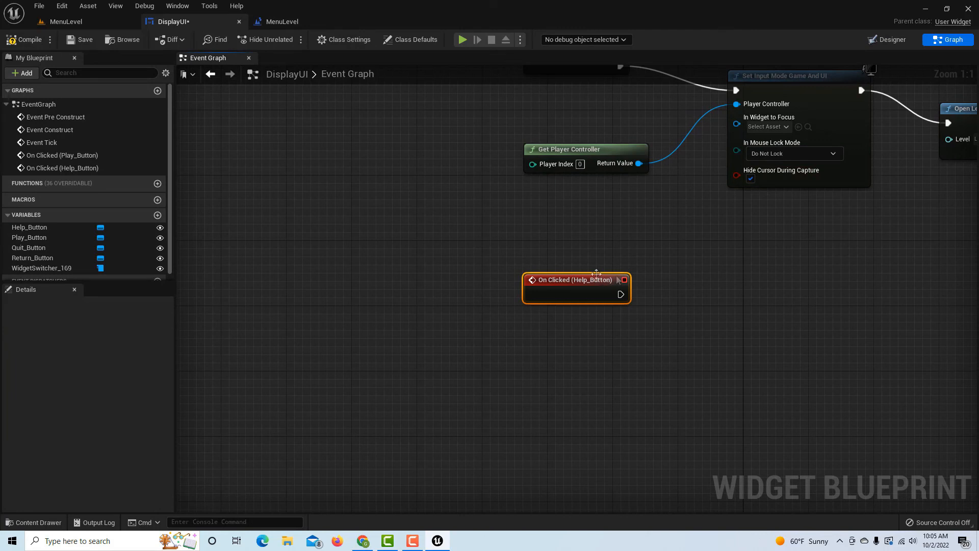
- Add an On Clicked event for Return_Button on HelpPage2
{"action": "left_click", "coordinate": [890, 39]}
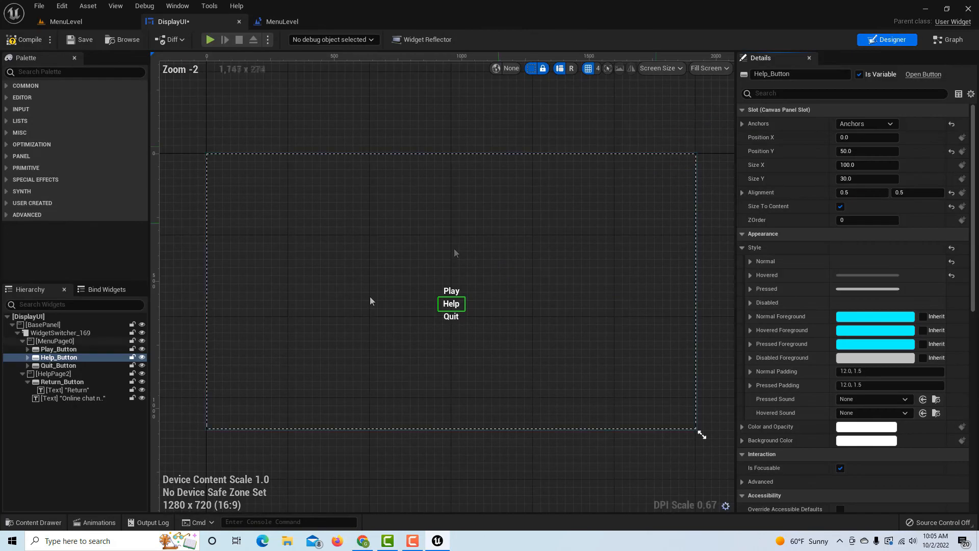
{"action": "left_click", "coordinate": [62, 382]}
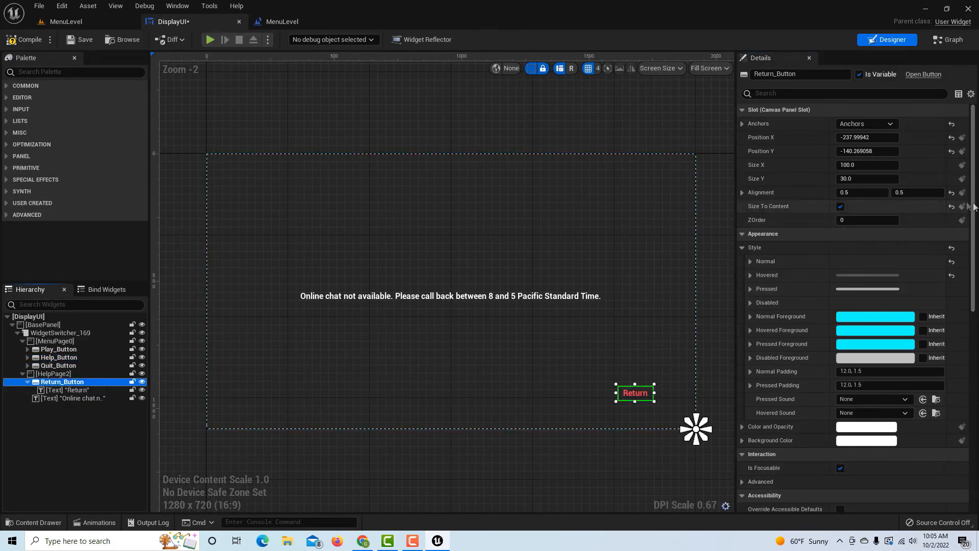
{"action": "scroll", "coordinate": [899, 445], "scroll_direction": "down", "scroll_amount": 10}
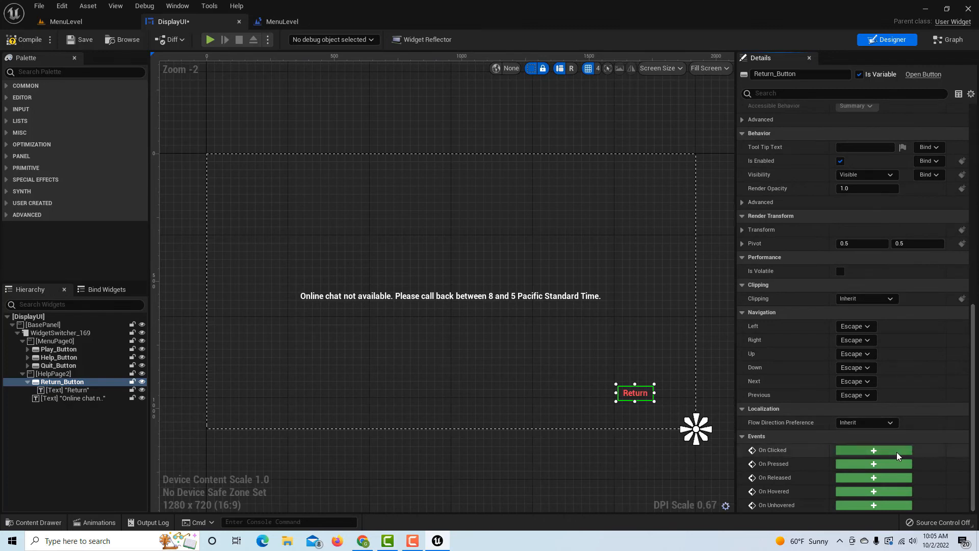
{"action": "left_click", "coordinate": [897, 451]}
- Place a getter for WidgetSwitcher_169 between the Help and Return events and connect a Set Active Widget Index node to it
{"action": "left_click", "coordinate": [249, 256]}
{"action": "scroll", "coordinate": [168, 240], "scroll_direction": "down", "scroll_amount": 1}
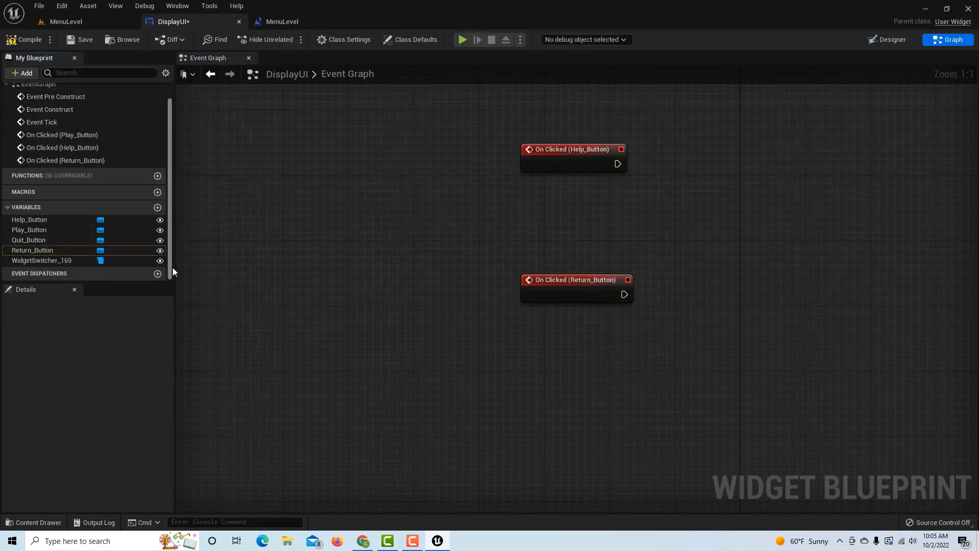
{"action": "left_click_drag", "start_coordinate": [63, 261], "coordinate": [552, 214]}
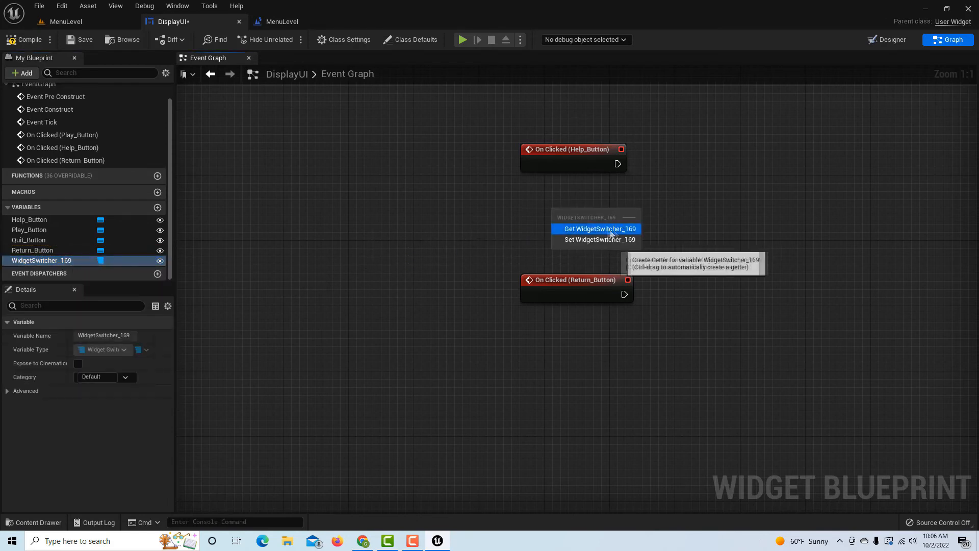
{"action": "left_click", "coordinate": [612, 226]}
{"action": "left_click_drag", "start_coordinate": [624, 217], "coordinate": [716, 182]}
{"action": "type", "text": "set ac"}
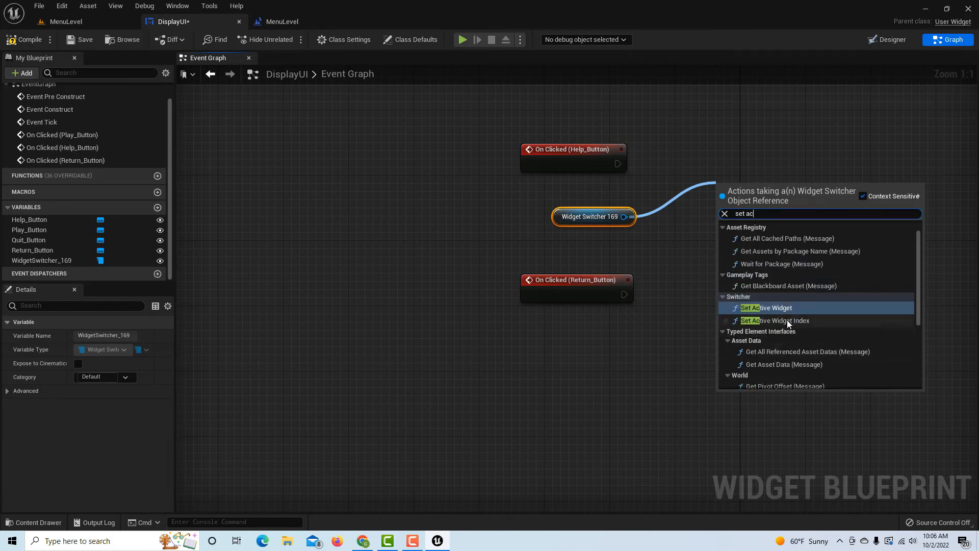
{"action": "left_click", "coordinate": [788, 320]}
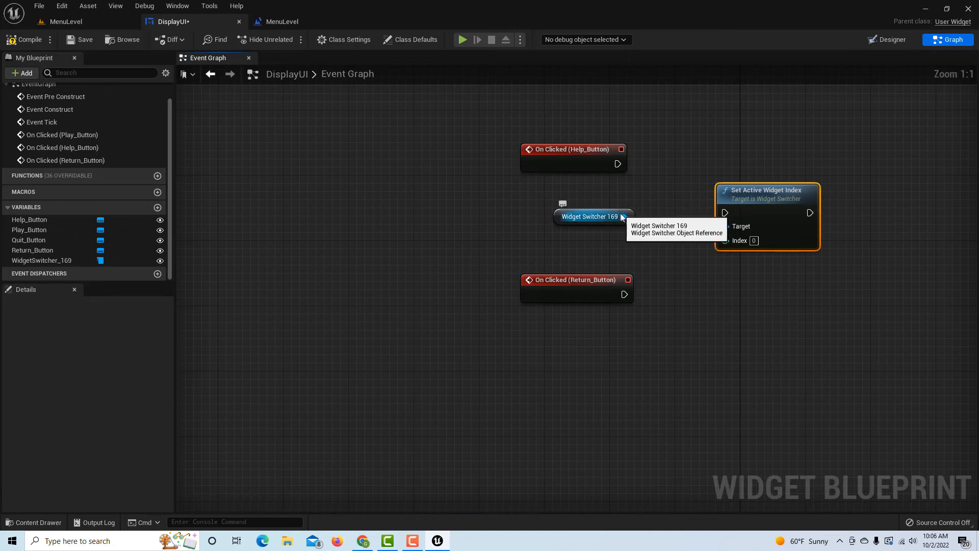
- Create a second Set Active Widget Index node from the WidgetSwitcher_169 getter, below the first one
{"action": "left_click_drag", "start_coordinate": [625, 217], "coordinate": [762, 298]}
{"action": "type", "text": "set active"}
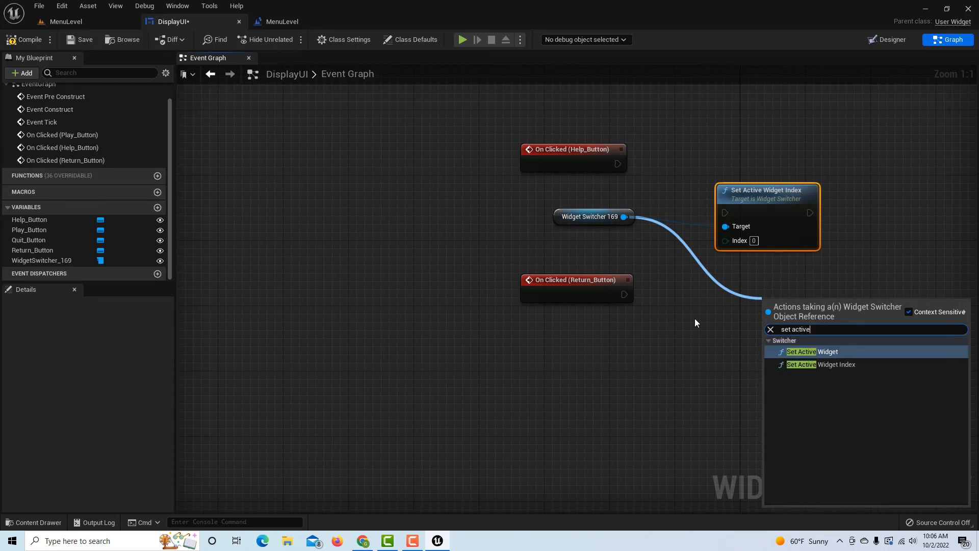
{"action": "left_click", "coordinate": [805, 364]}
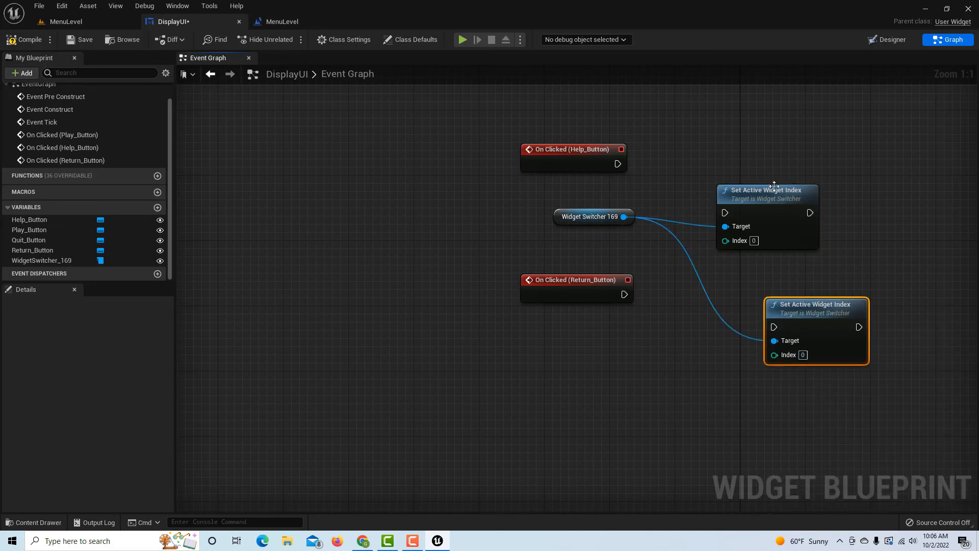
- Move the two Set Active Widget Index nodes level with the On Clicked events for Help_Button and Return_Button
{"action": "left_click_drag", "start_coordinate": [774, 186], "coordinate": [766, 129]}
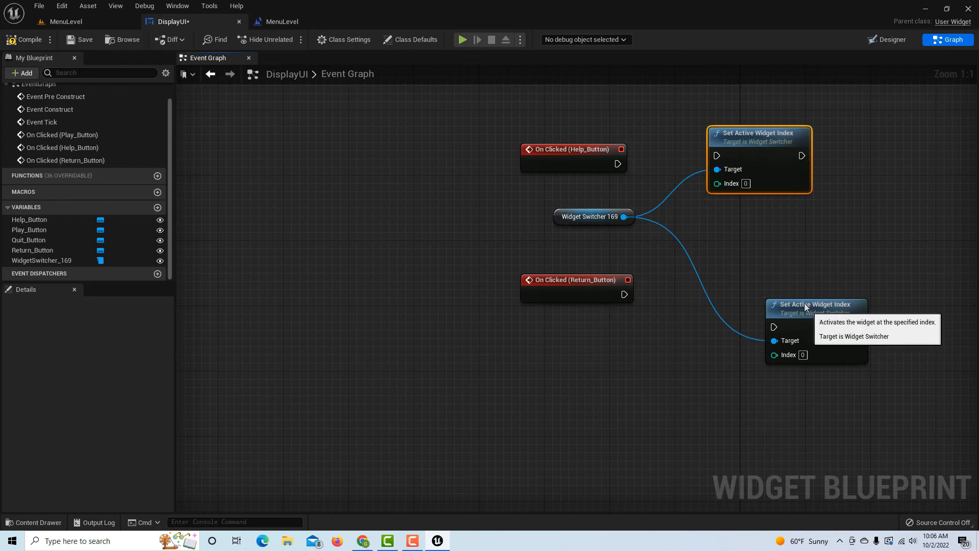
{"action": "left_click_drag", "start_coordinate": [805, 305], "coordinate": [756, 258]}
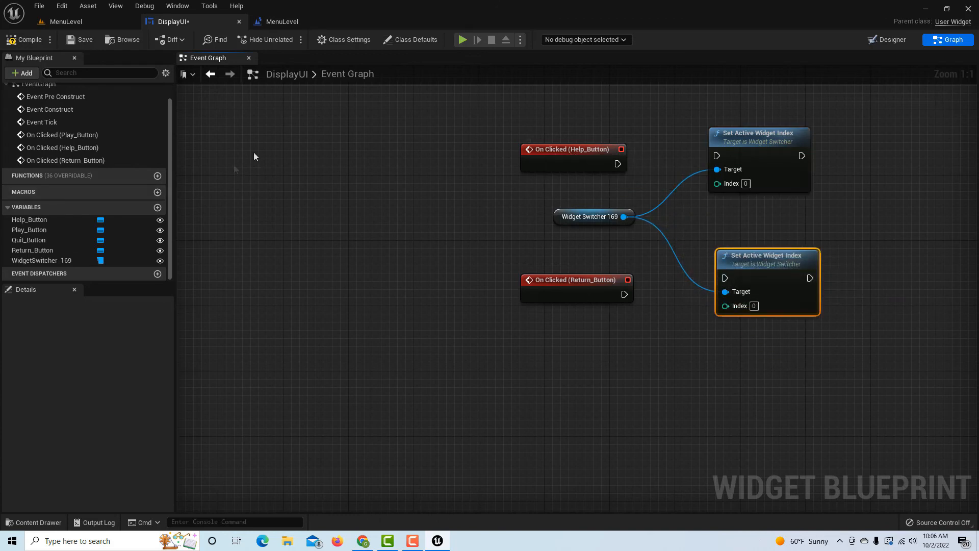
- Check the MenuPage0 and HelpPage2 pages of the widget switcher in the designer and return to the graph
{"action": "left_click", "coordinate": [889, 41]}
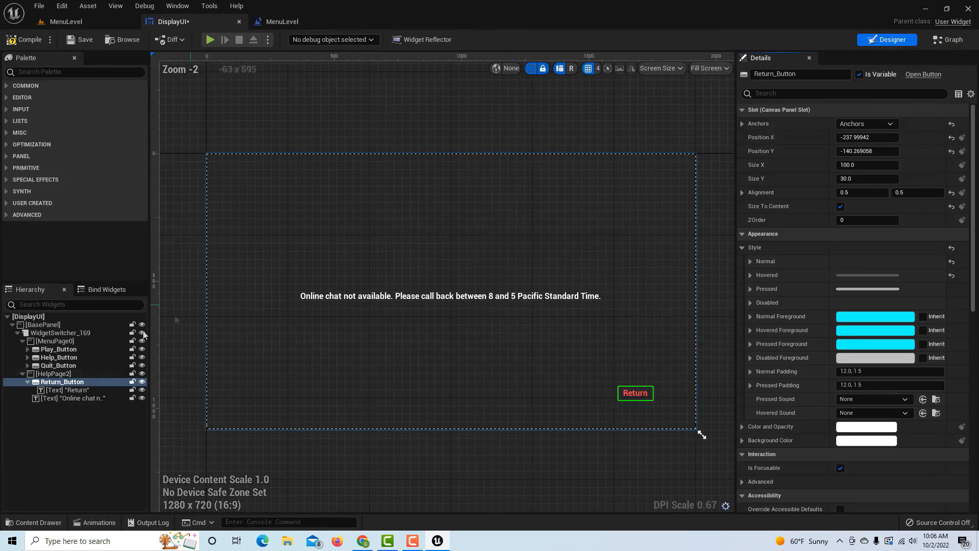
{"action": "left_click", "coordinate": [67, 341]}
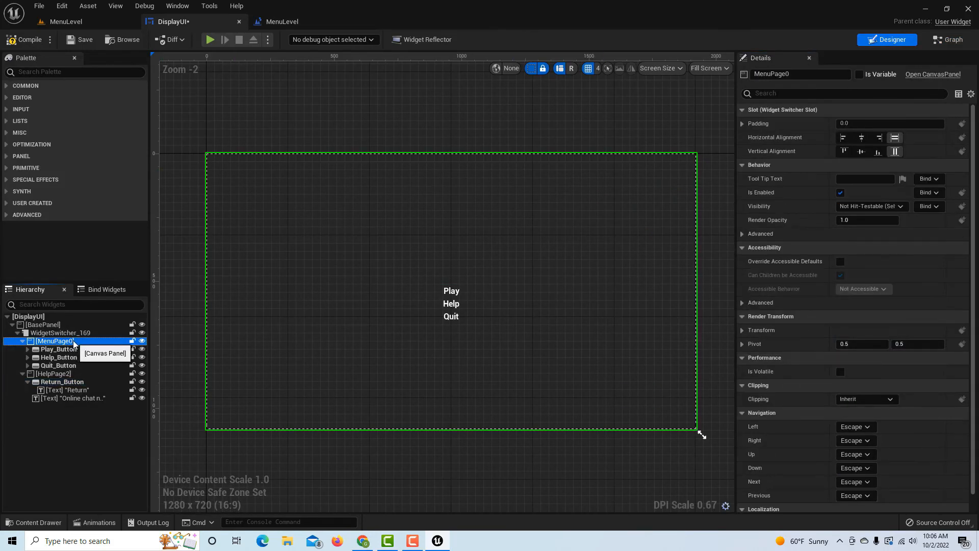
{"action": "left_click", "coordinate": [65, 375]}
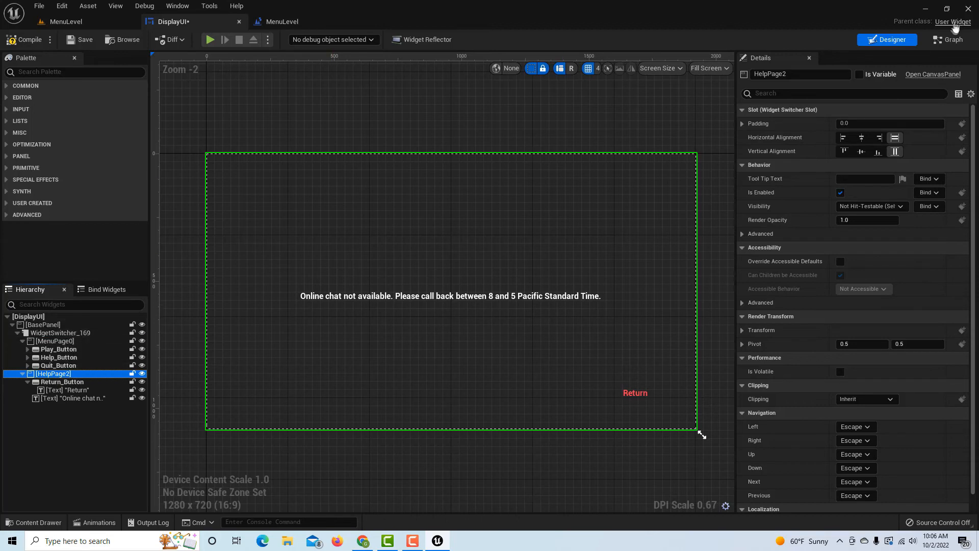
{"action": "left_click", "coordinate": [947, 40]}
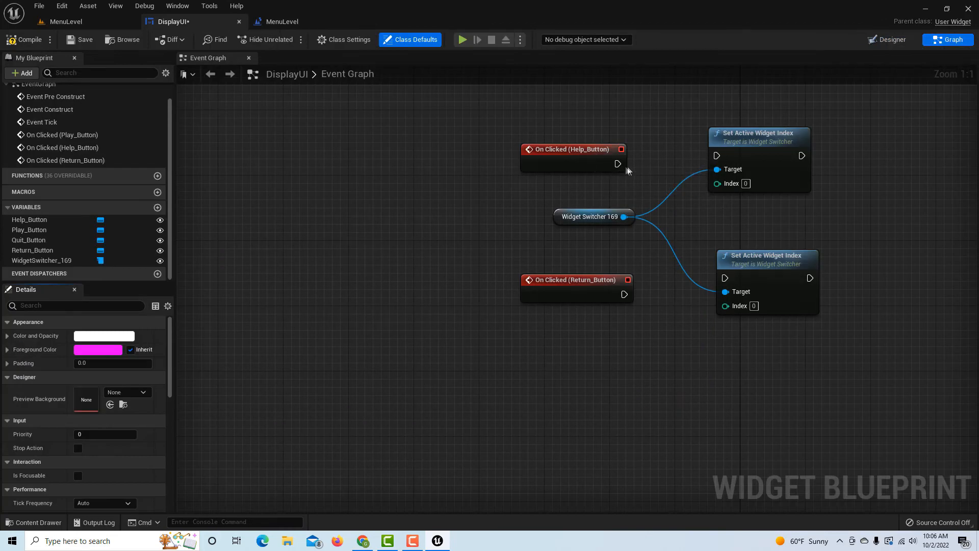
- Connect the Help and Return click events to their Set Active Widget Index nodes, setting the Help node's Index to 1
{"action": "left_click_drag", "start_coordinate": [617, 164], "coordinate": [716, 155]}
{"action": "left_click_drag", "start_coordinate": [624, 294], "coordinate": [725, 278]}
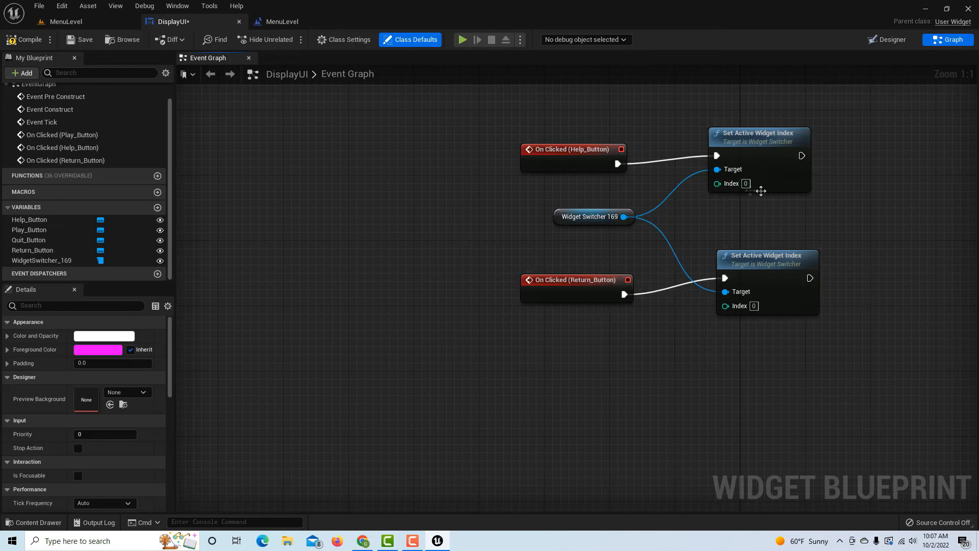
{"action": "left_click", "coordinate": [745, 183]}
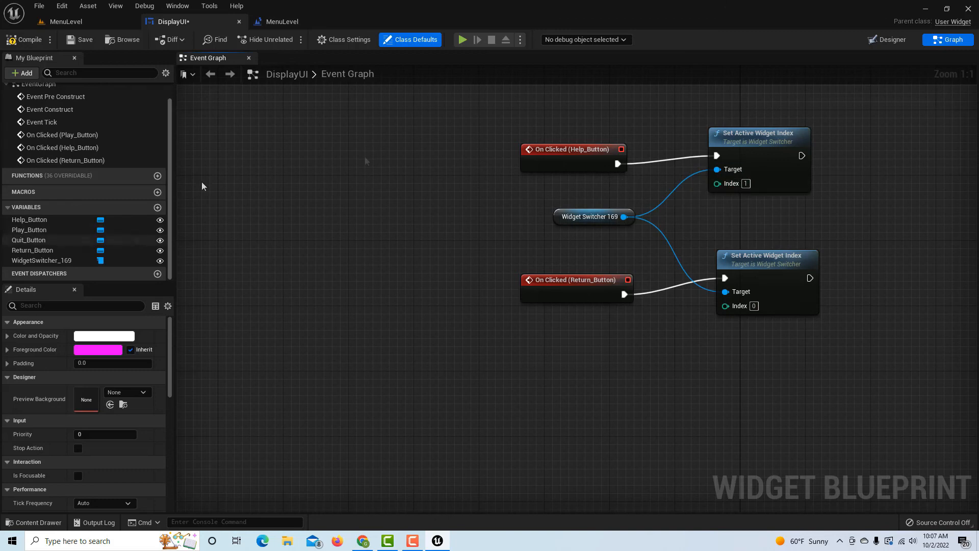
- Rename the HelpPage2 canvas panel to HelpPage1 and review both switcher pages in the designer
{"action": "left_click", "coordinate": [890, 40]}
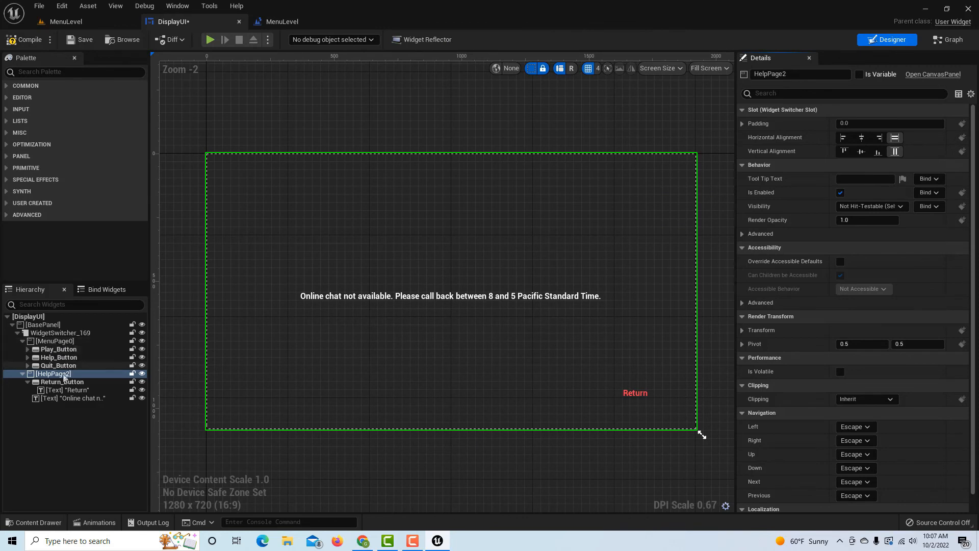
{"action": "left_click", "coordinate": [64, 375]}
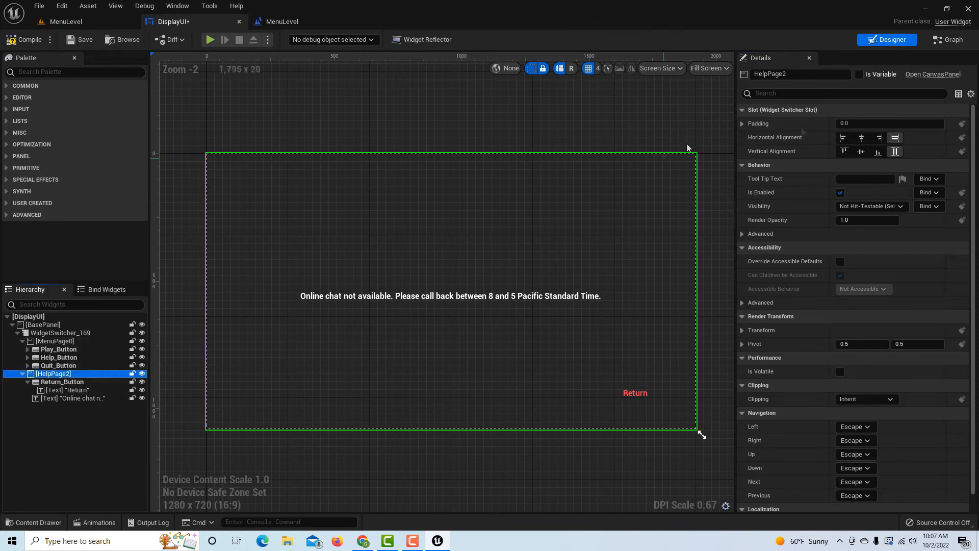
{"action": "left_click", "coordinate": [808, 78]}
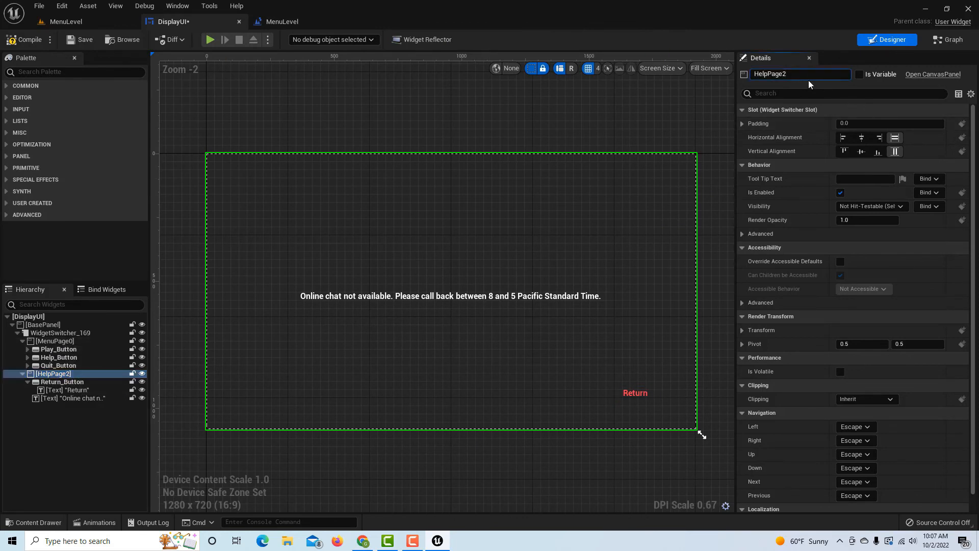
{"action": "left_click", "coordinate": [670, 114]}
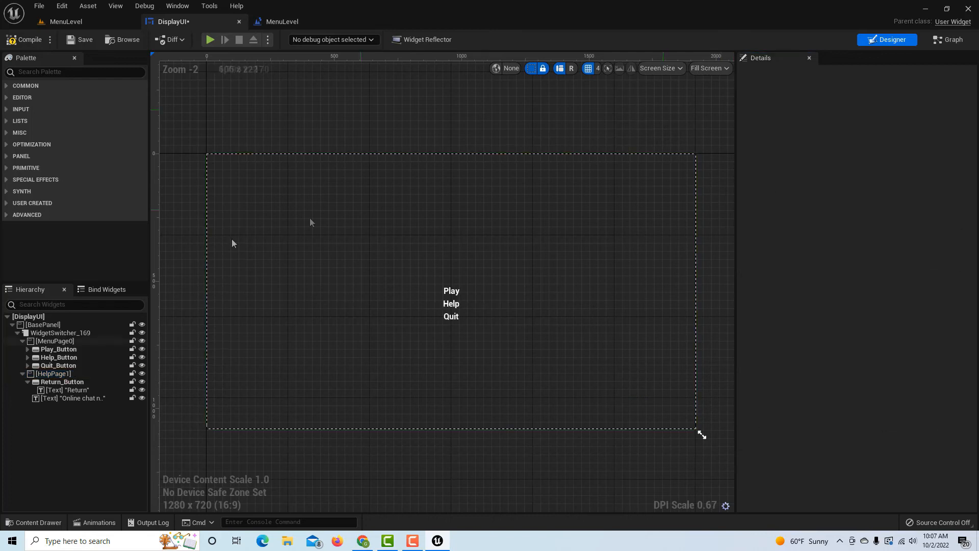
{"action": "left_click", "coordinate": [56, 341]}
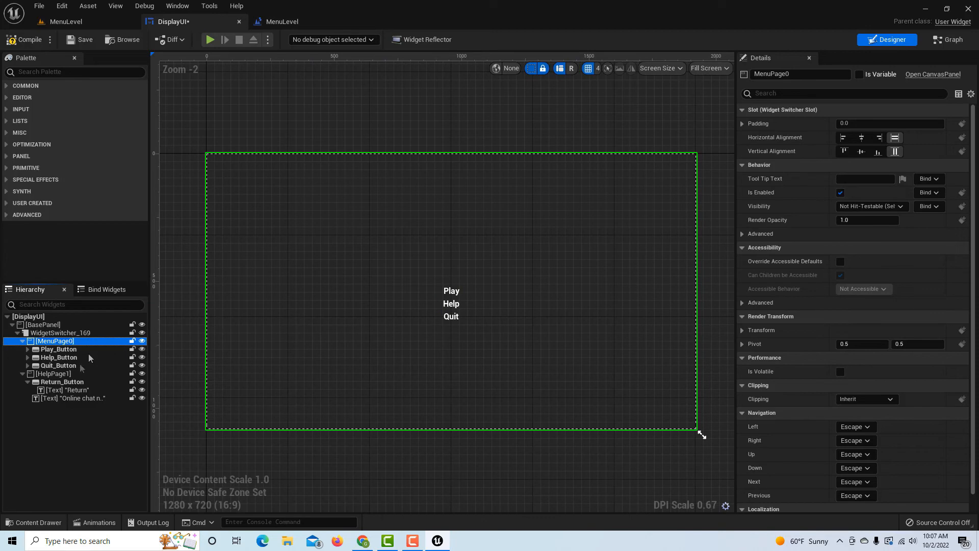
{"action": "left_click", "coordinate": [51, 376]}
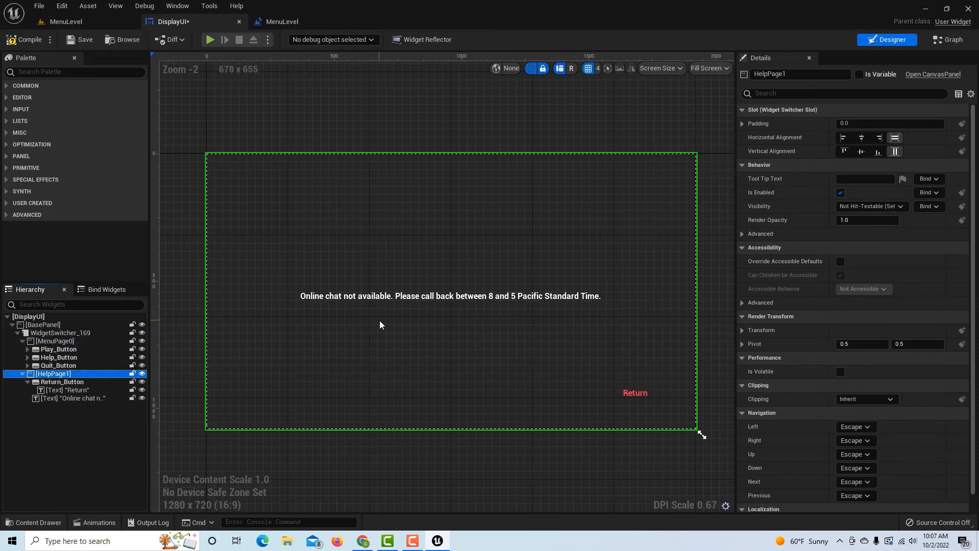
{"action": "left_click", "coordinate": [949, 40]}
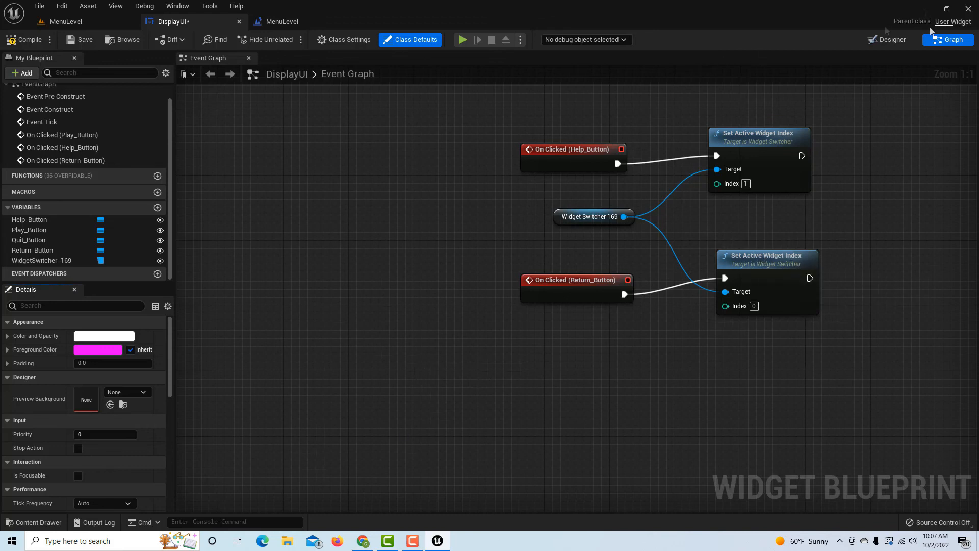
- Return to the widget design and add an On Clicked event for Quit_Button
{"action": "left_click", "coordinate": [889, 40]}
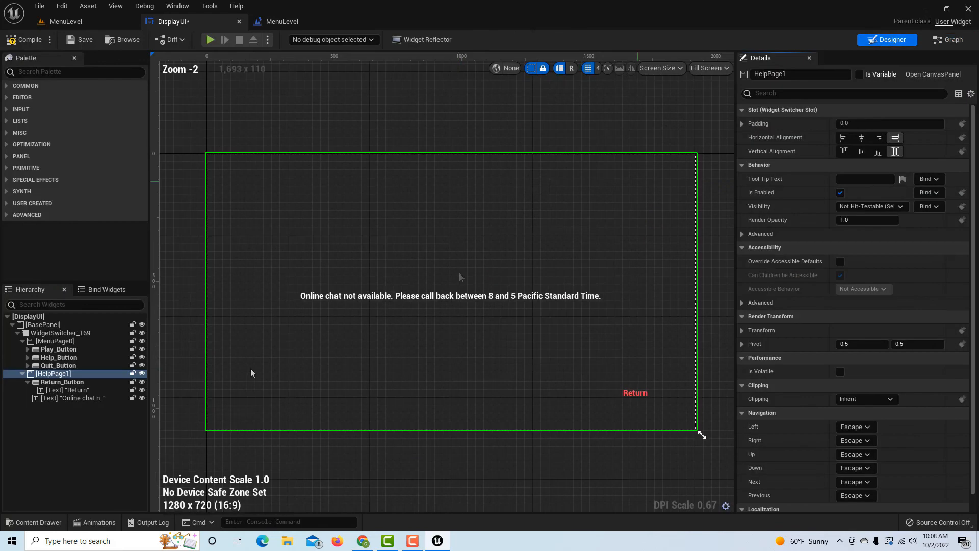
{"action": "left_click", "coordinate": [59, 366]}
{"action": "scroll", "coordinate": [864, 406], "scroll_direction": "down", "scroll_amount": 5}
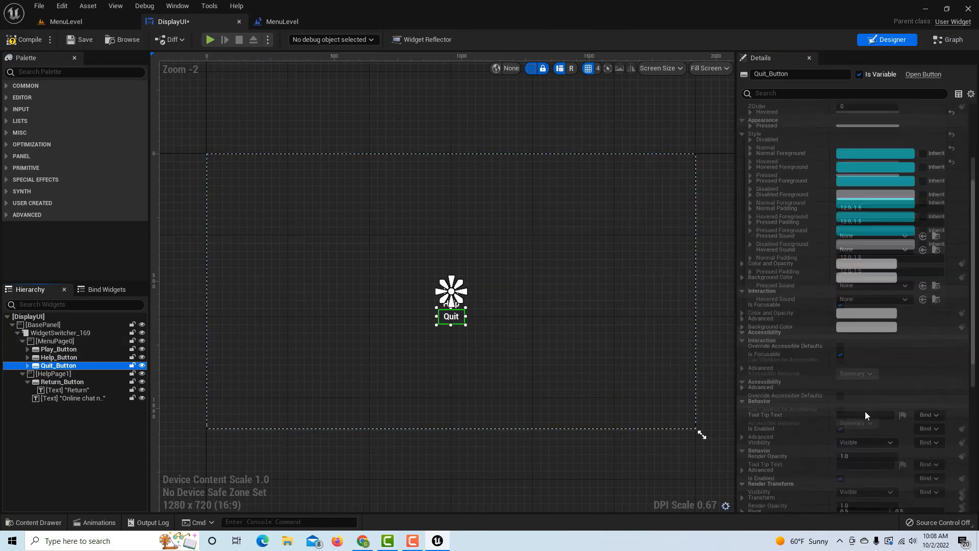
{"action": "scroll", "coordinate": [865, 407], "scroll_direction": "down", "scroll_amount": 5}
{"action": "left_click", "coordinate": [857, 456]}
- Connect a Quit Game node to the On Clicked (Quit_Button) event
{"action": "left_click_drag", "start_coordinate": [621, 294], "coordinate": [722, 313]}
{"action": "type", "text": "qui"}
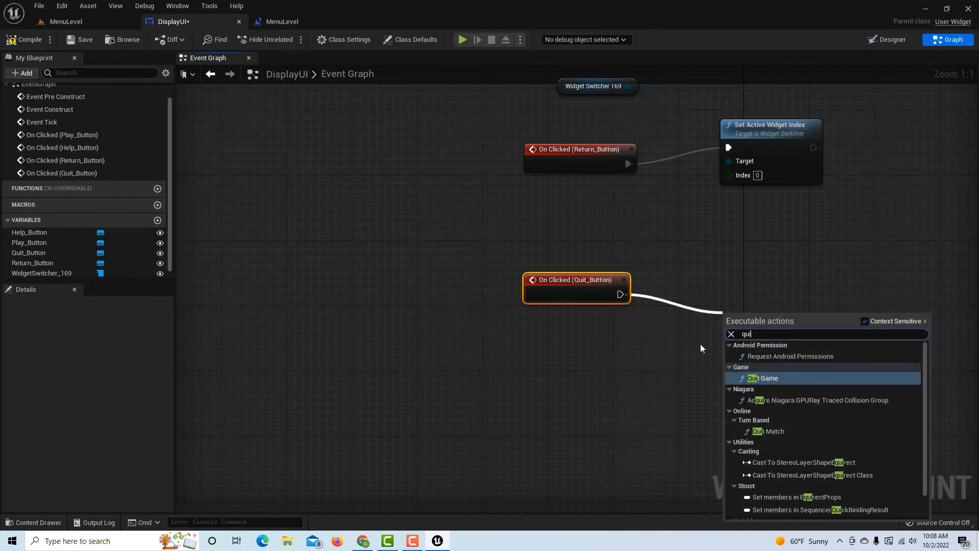
{"action": "left_click", "coordinate": [800, 378]}
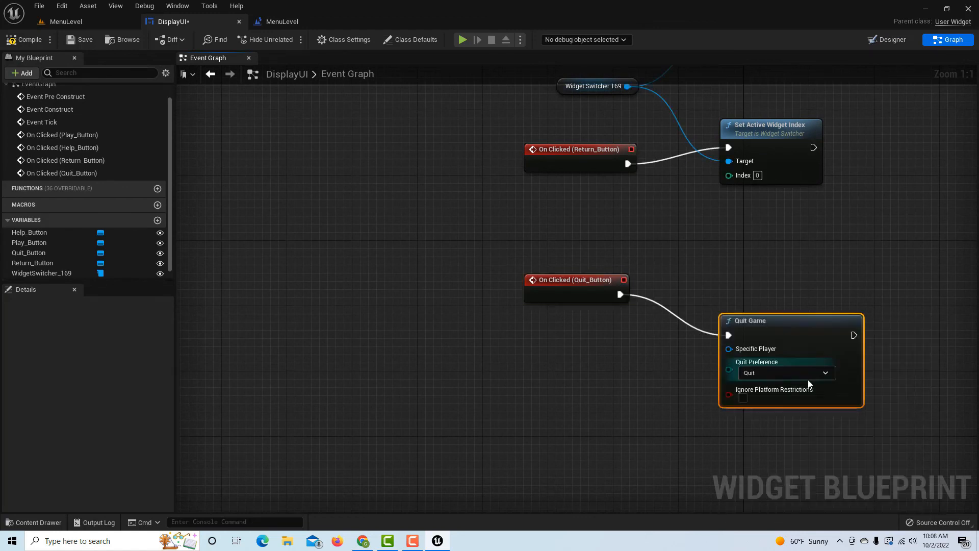
{"action": "left_click", "coordinate": [543, 416]}
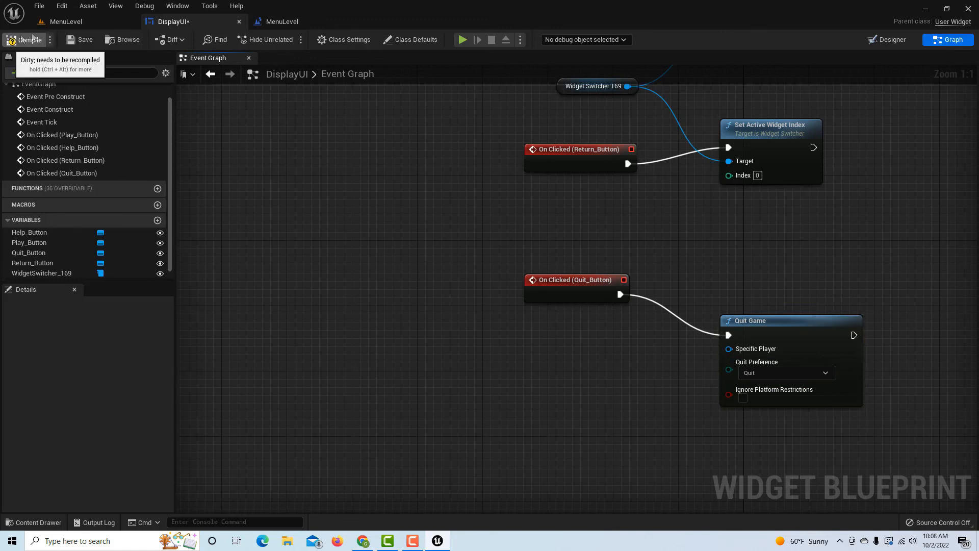
- Compile the DisplayUI widget blueprint and save all assets
{"action": "left_click", "coordinate": [71, 39]}
{"action": "left_click", "coordinate": [39, 6]}
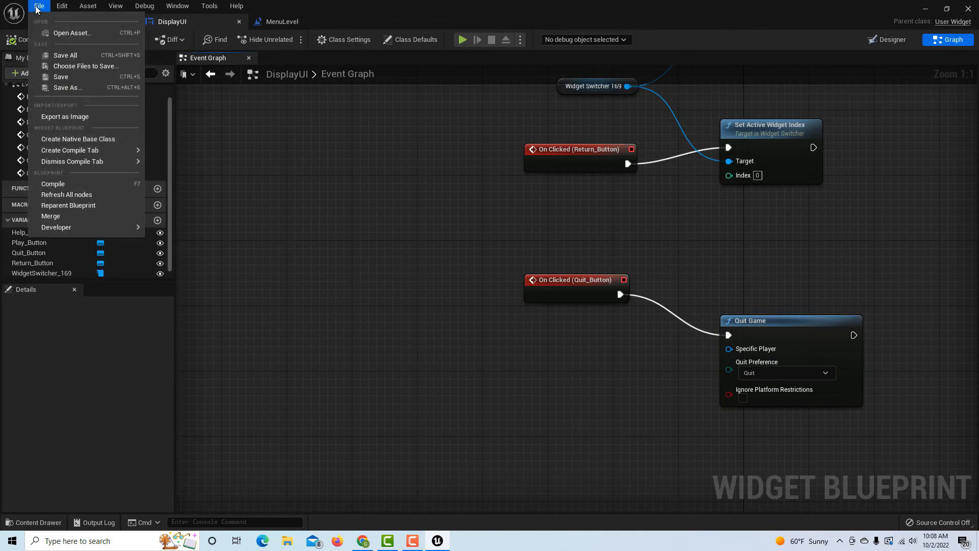
{"action": "left_click", "coordinate": [68, 54]}
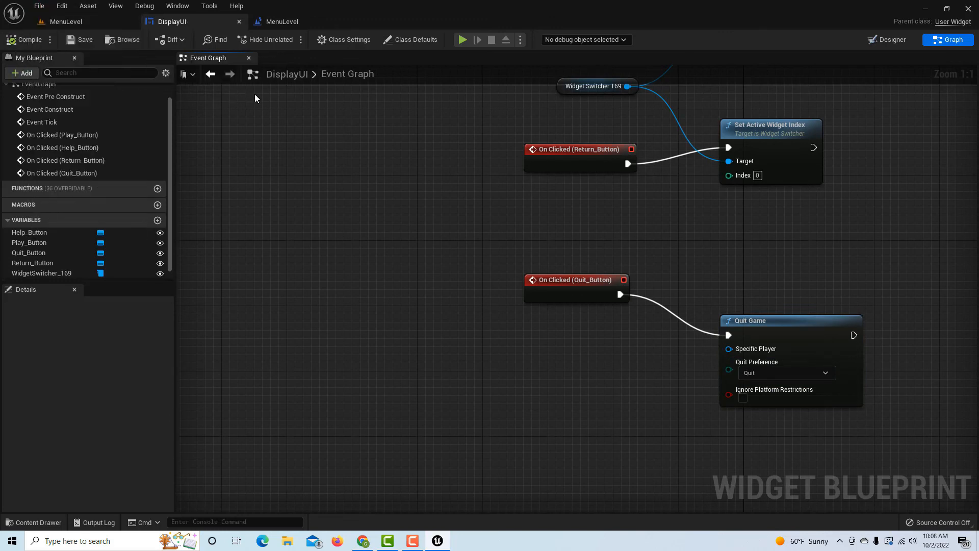
- Run MenuLevel in the editor, test the Play button, and stop the session
{"action": "left_click", "coordinate": [72, 22]}
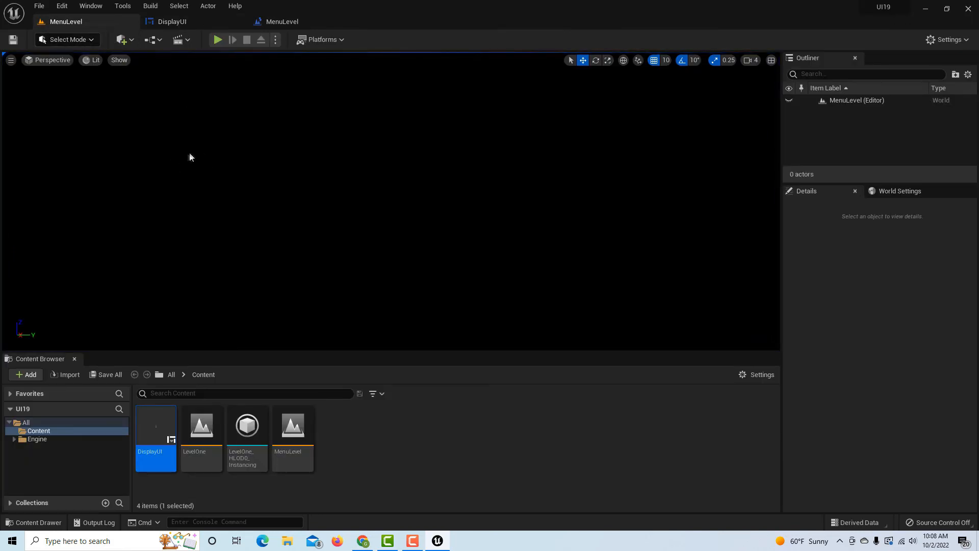
{"action": "left_click", "coordinate": [217, 40]}
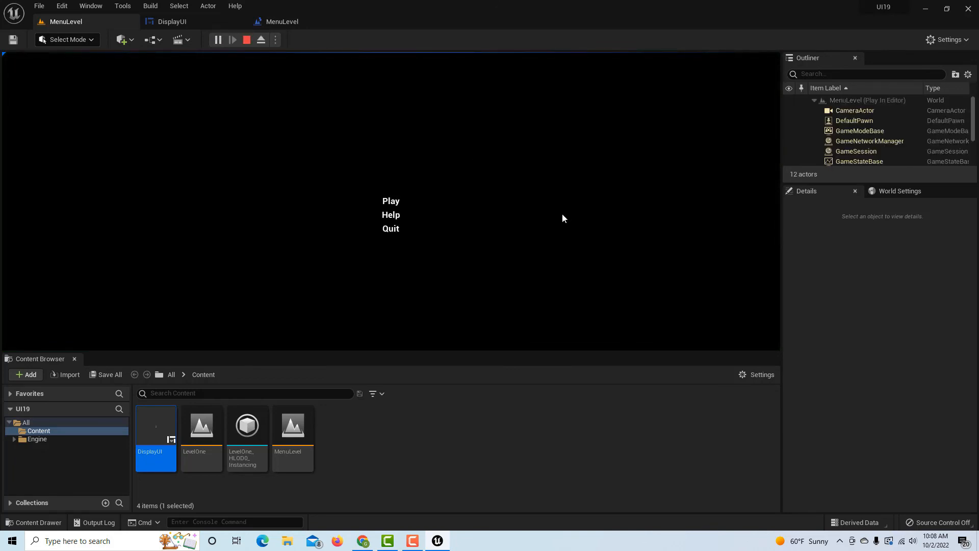
{"action": "left_click", "coordinate": [396, 203]}
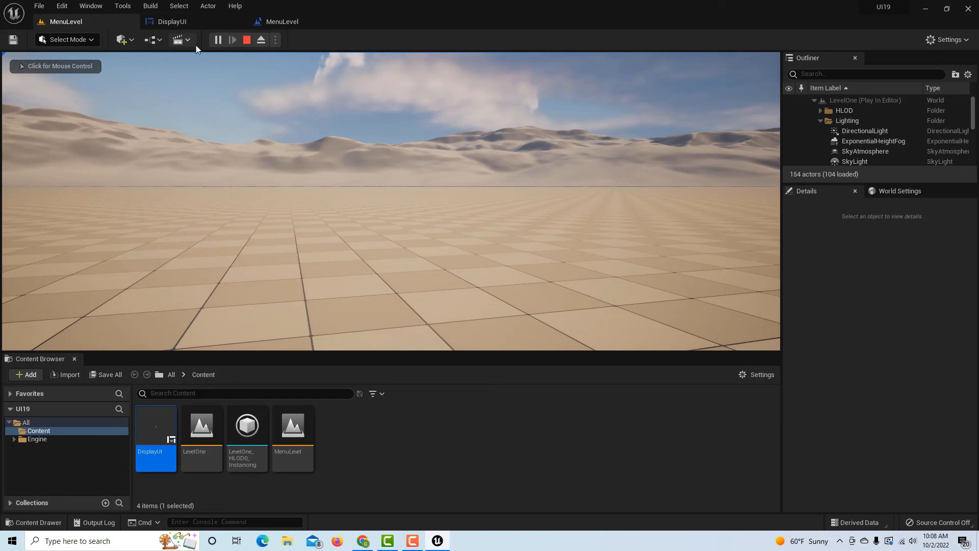
{"action": "left_click", "coordinate": [250, 39]}
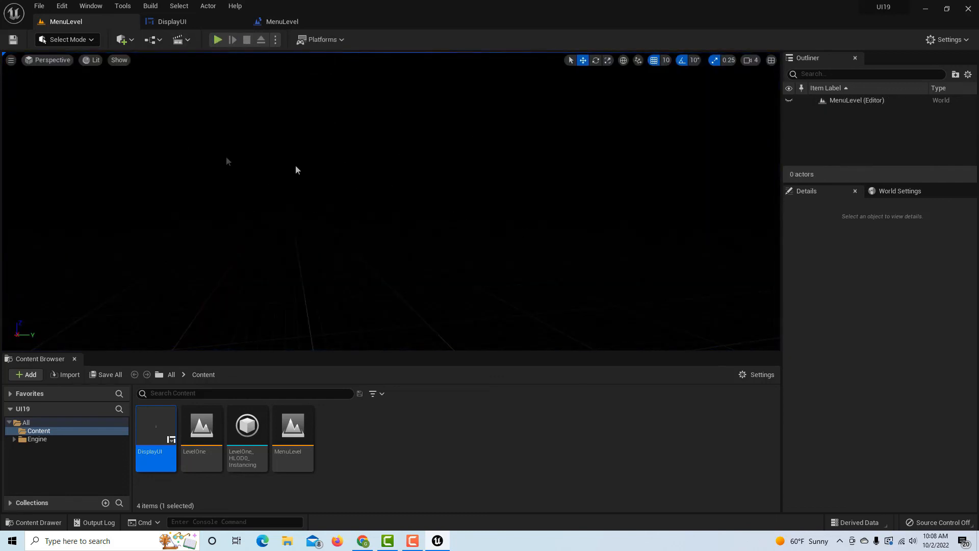
- Run MenuLevel again and test the Help, Return and Quit buttons
{"action": "left_click", "coordinate": [218, 39]}
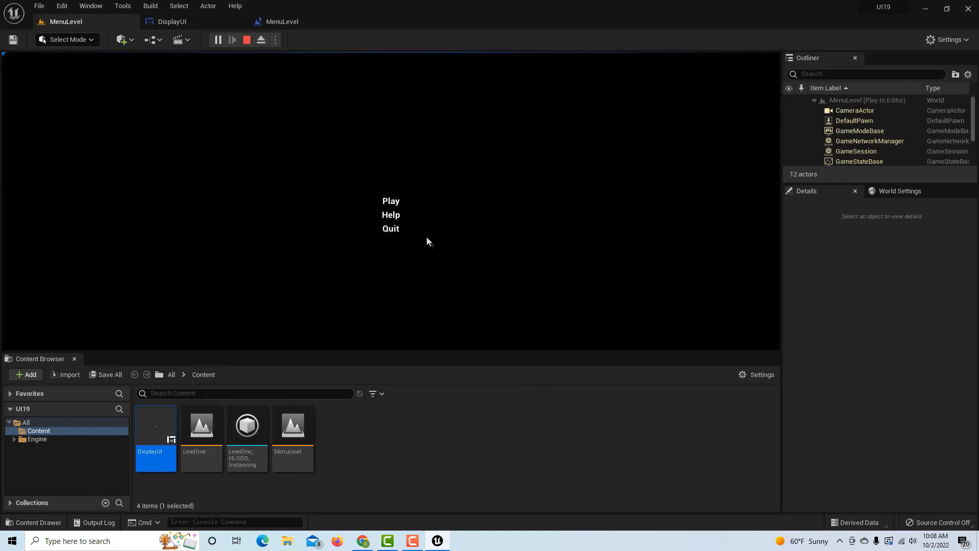
{"action": "left_click", "coordinate": [400, 215]}
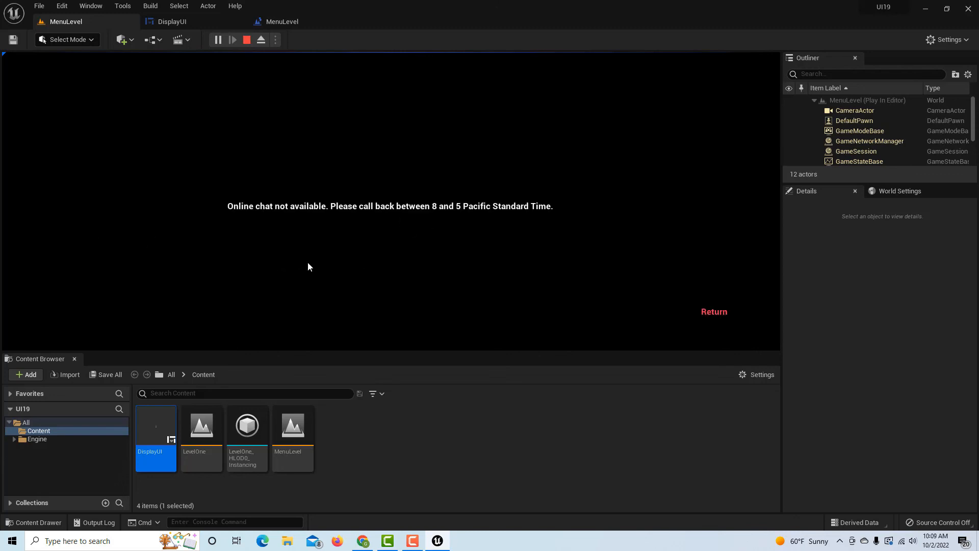
{"action": "left_click", "coordinate": [714, 312]}
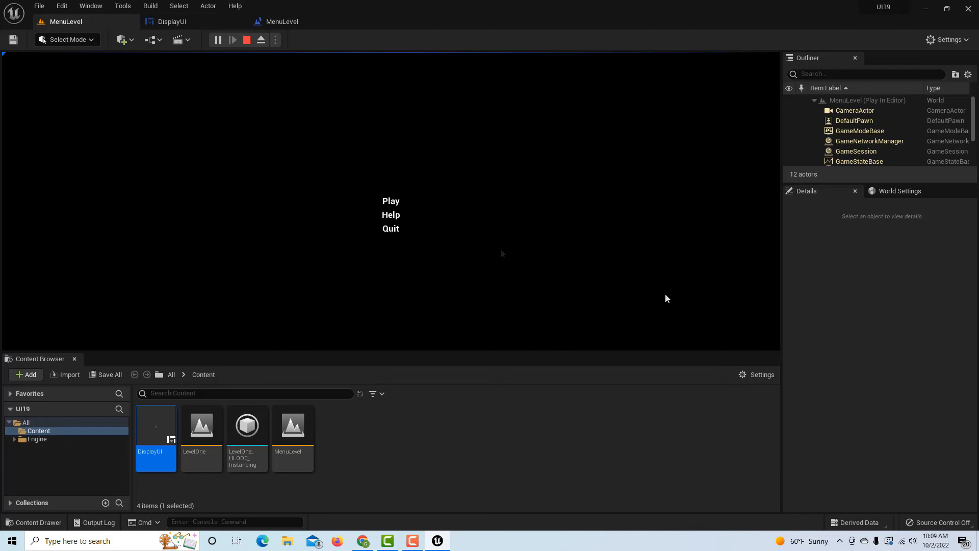
{"action": "left_click", "coordinate": [389, 230]}
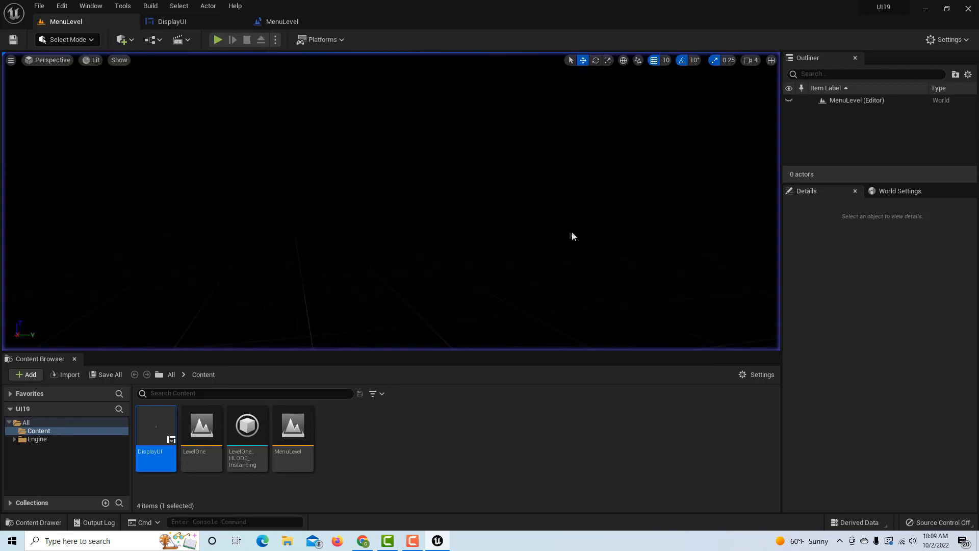